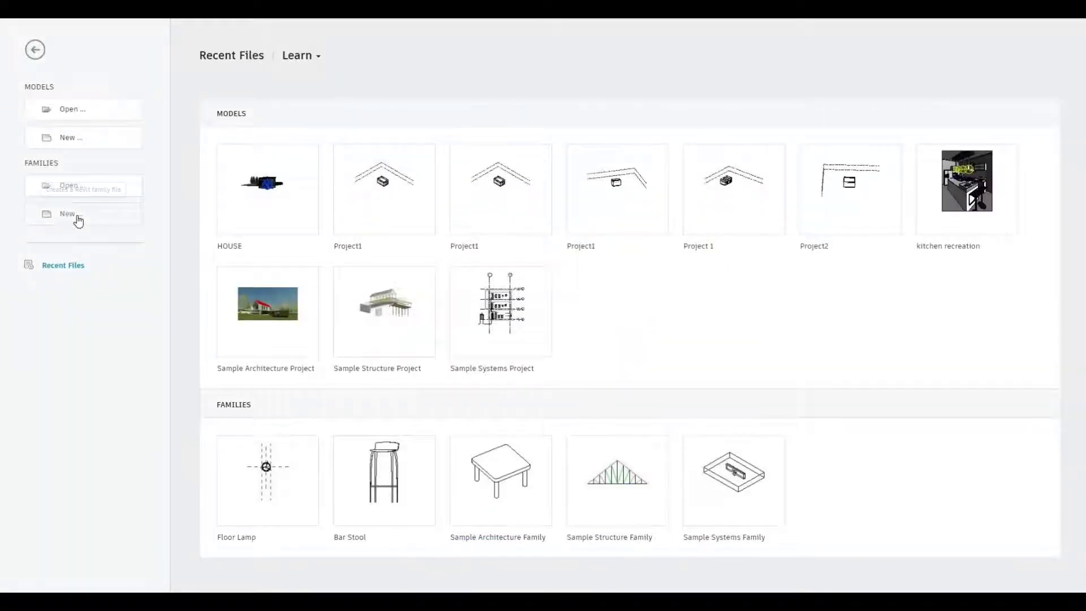
Create a new family from the Metric Lighting Fixture.rft template and open its Front elevation.
{"action": "left_click", "coordinate": [75, 214]}
{"action": "scroll", "coordinate": [528, 347], "scroll_direction": "down", "scroll_amount": 6}
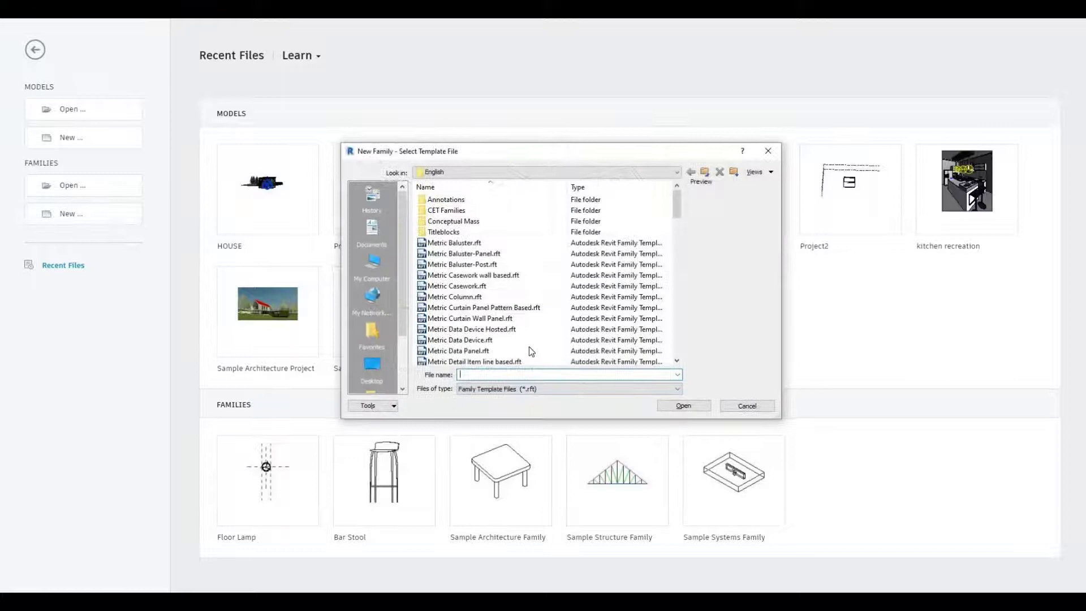
{"action": "scroll", "coordinate": [528, 348], "scroll_direction": "down", "scroll_amount": 4}
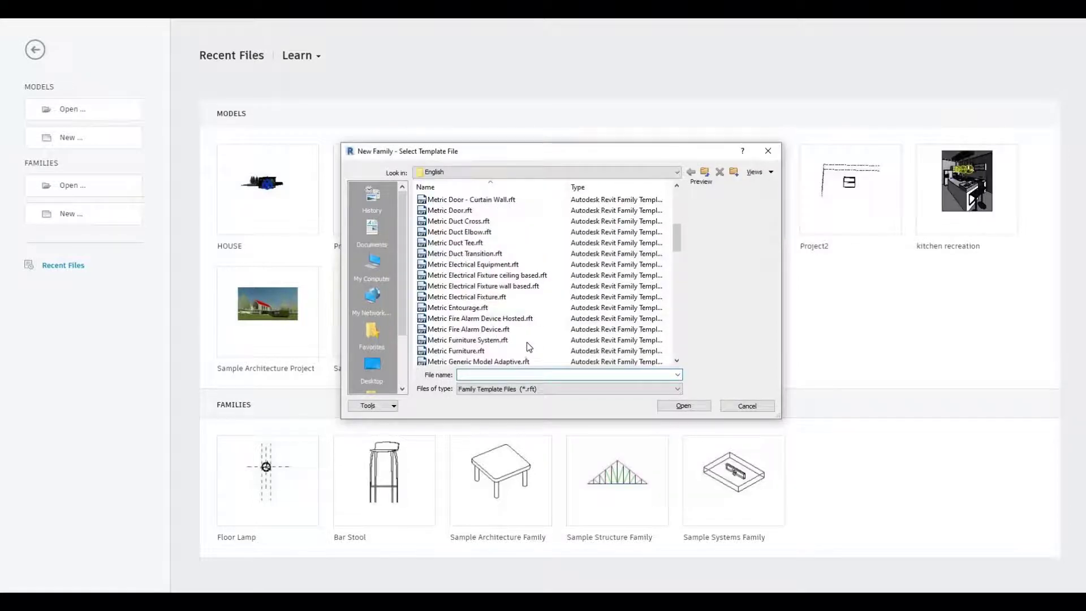
{"action": "scroll", "coordinate": [501, 351], "scroll_direction": "down", "scroll_amount": 4}
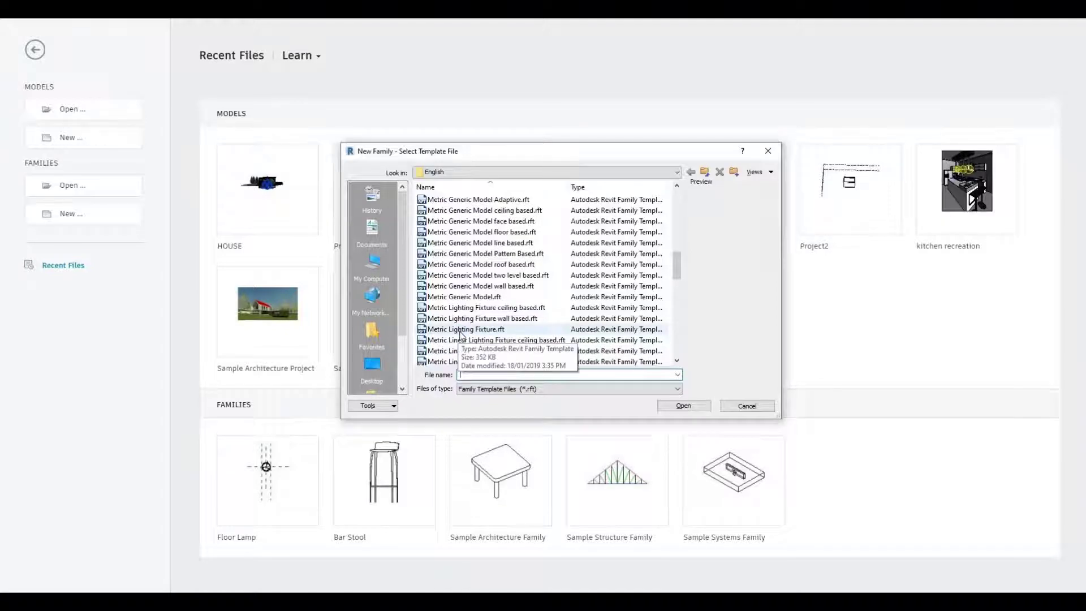
{"action": "left_click", "coordinate": [463, 330]}
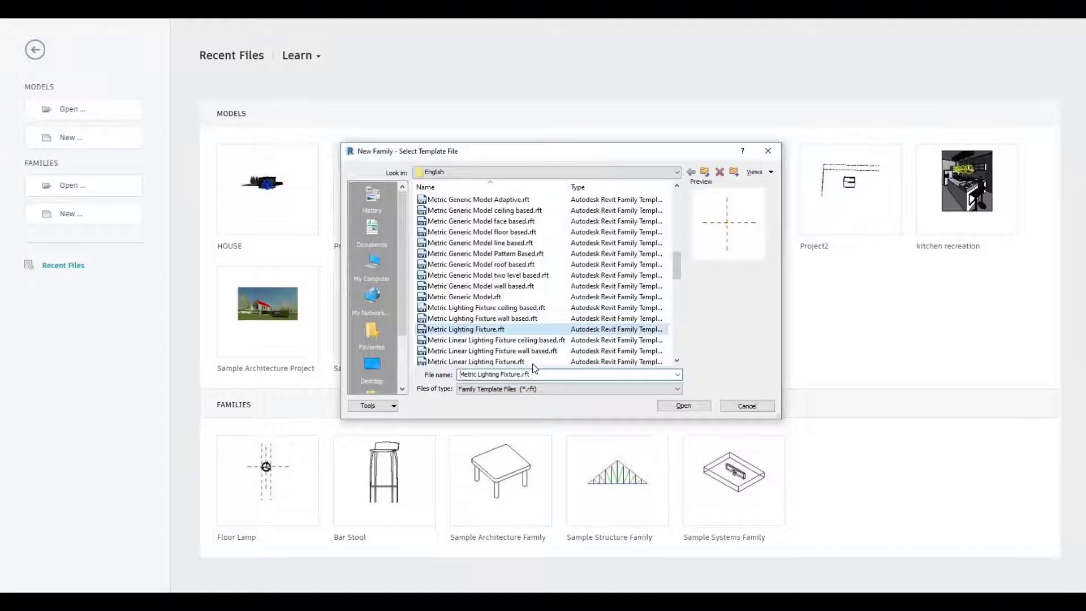
{"action": "left_click", "coordinate": [684, 407]}
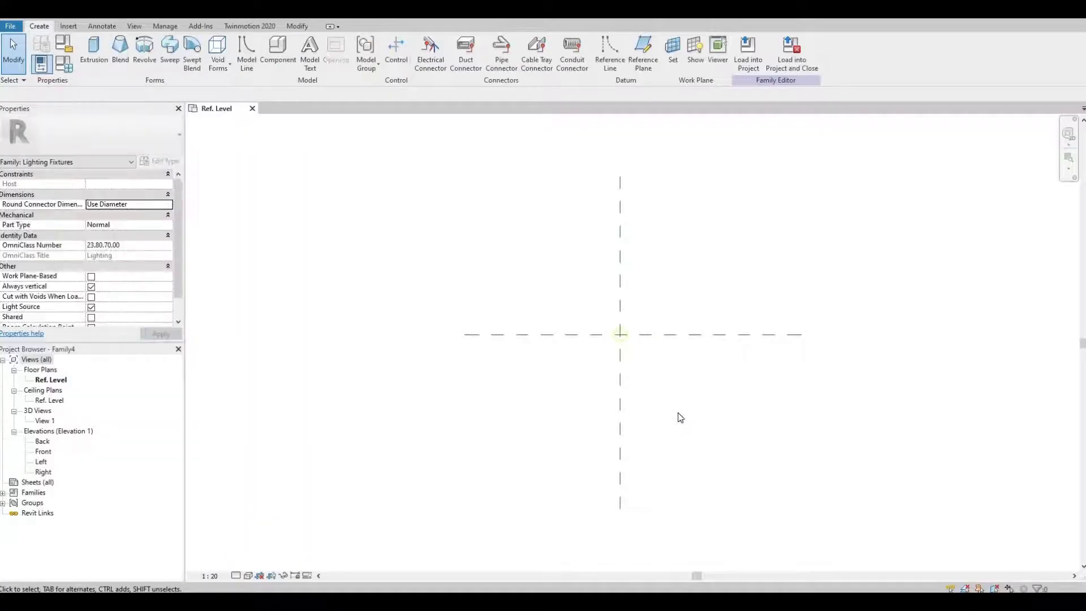
{"action": "double_click", "coordinate": [43, 453]}
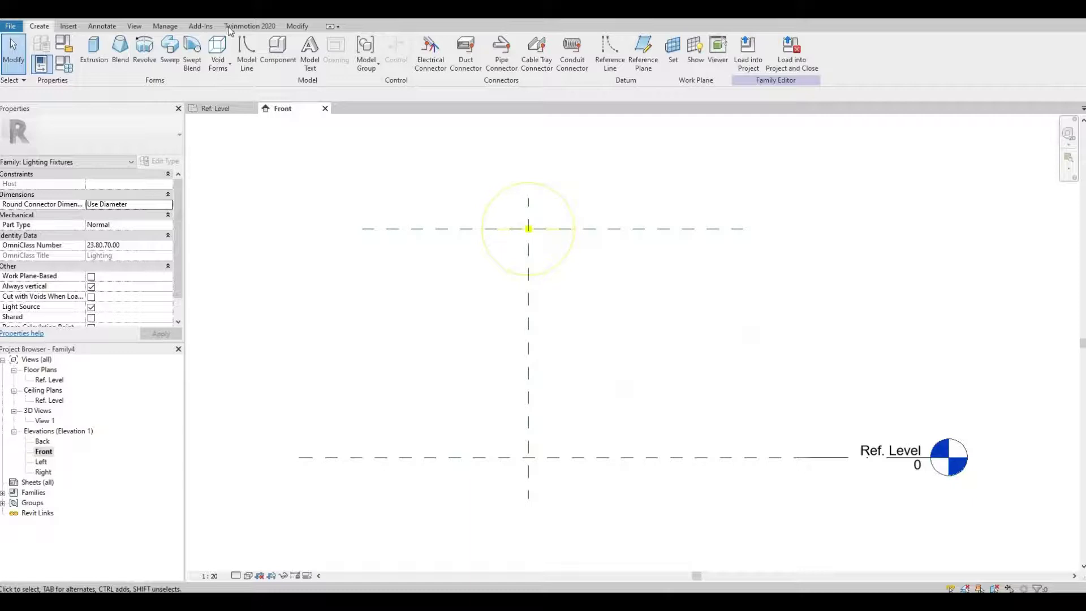
Place an aligned dimension between the light source elevation plane and the reference level, and delete it.
{"action": "key", "text": "d"}
{"action": "key", "text": "i"}
{"action": "left_click", "coordinate": [666, 229]}
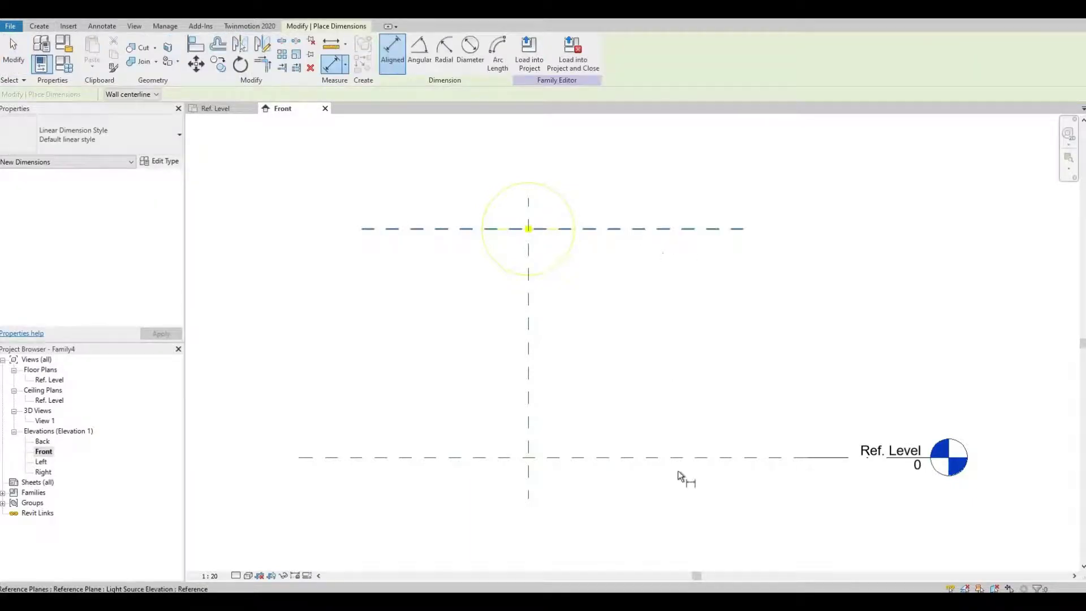
{"action": "left_click", "coordinate": [644, 457]}
{"action": "left_click", "coordinate": [641, 471]}
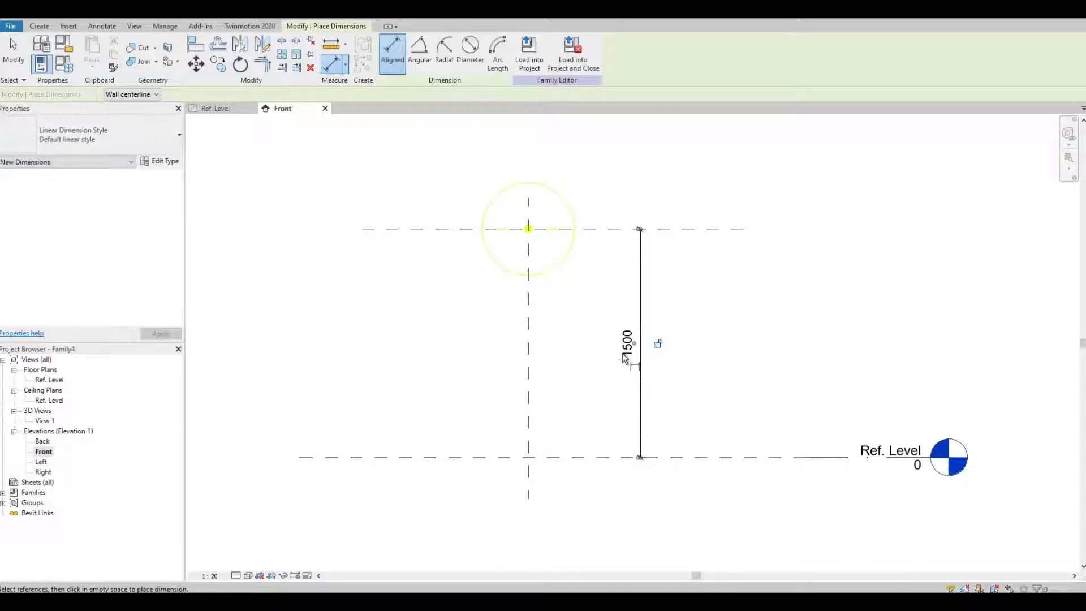
{"action": "key", "text": "Escape"}
{"action": "key", "text": "Escape"}
{"action": "left_click", "coordinate": [615, 230]}
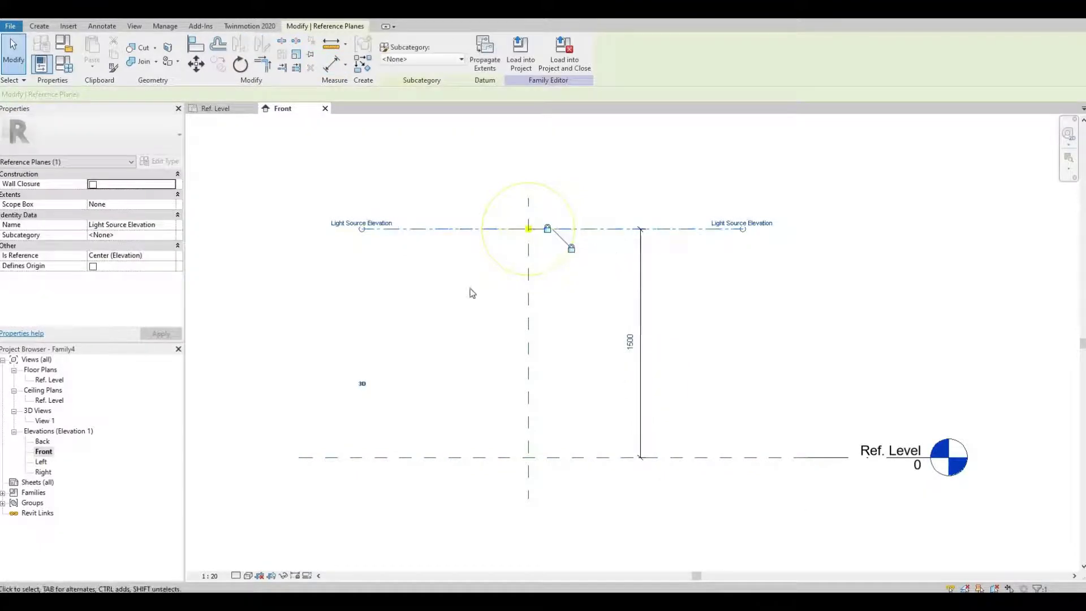
{"action": "key", "text": "Escape"}
{"action": "left_click", "coordinate": [637, 275]}
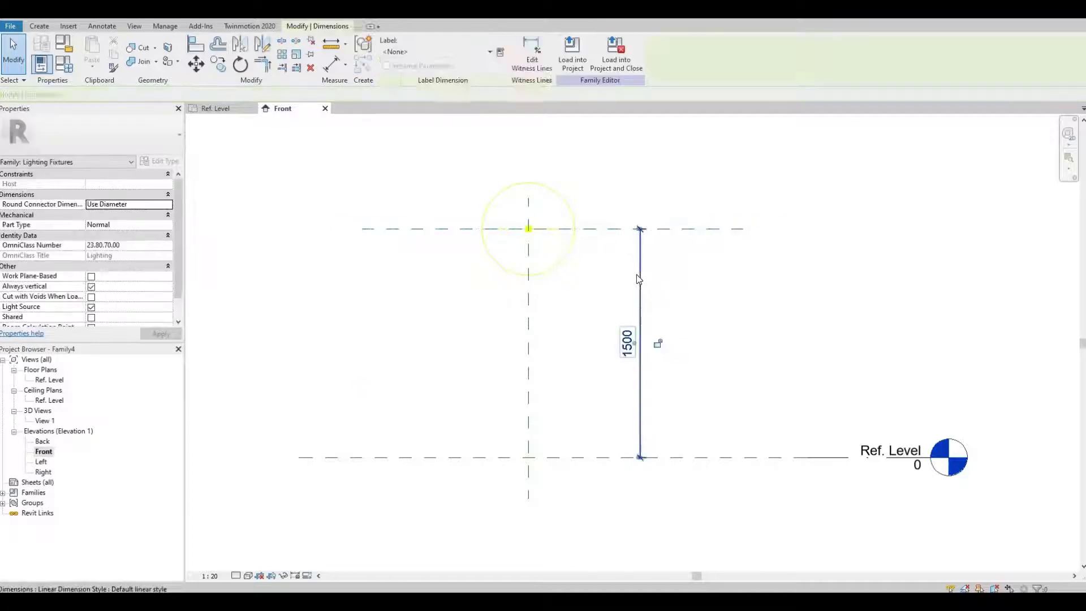
{"action": "key", "text": "Delete"}
Set the light source elevation plane's height above the reference level to 1550.
{"action": "left_click", "coordinate": [640, 229]}
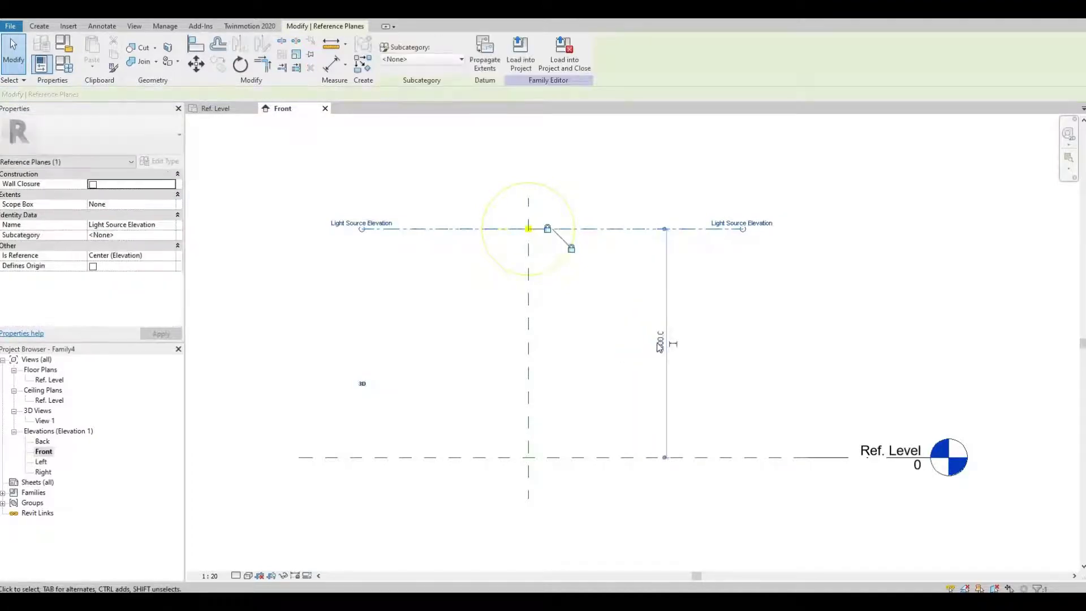
{"action": "left_click", "coordinate": [660, 343]}
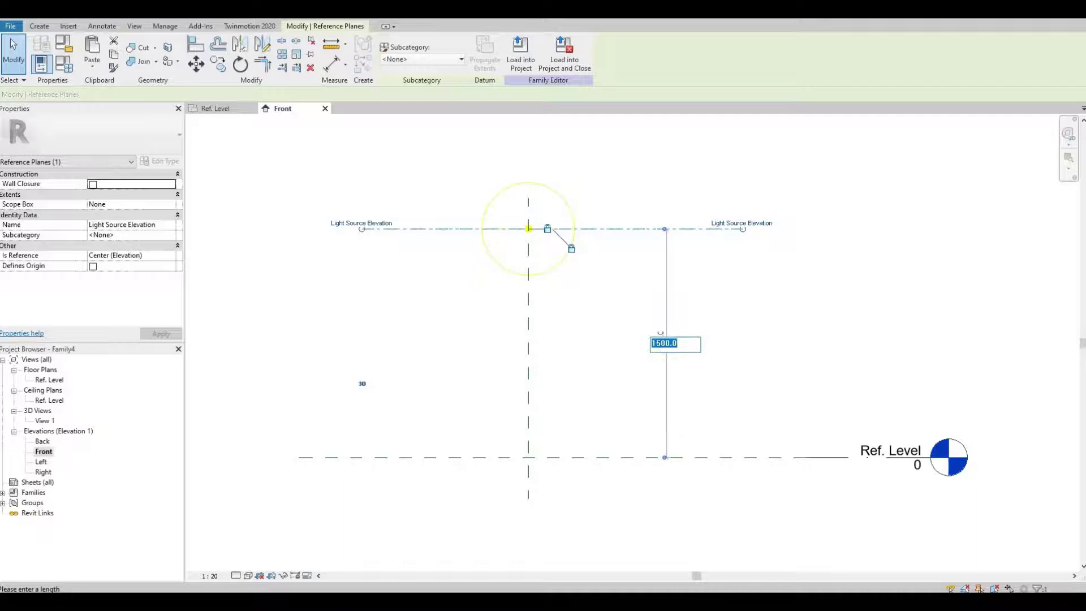
{"action": "key", "text": "Return"}
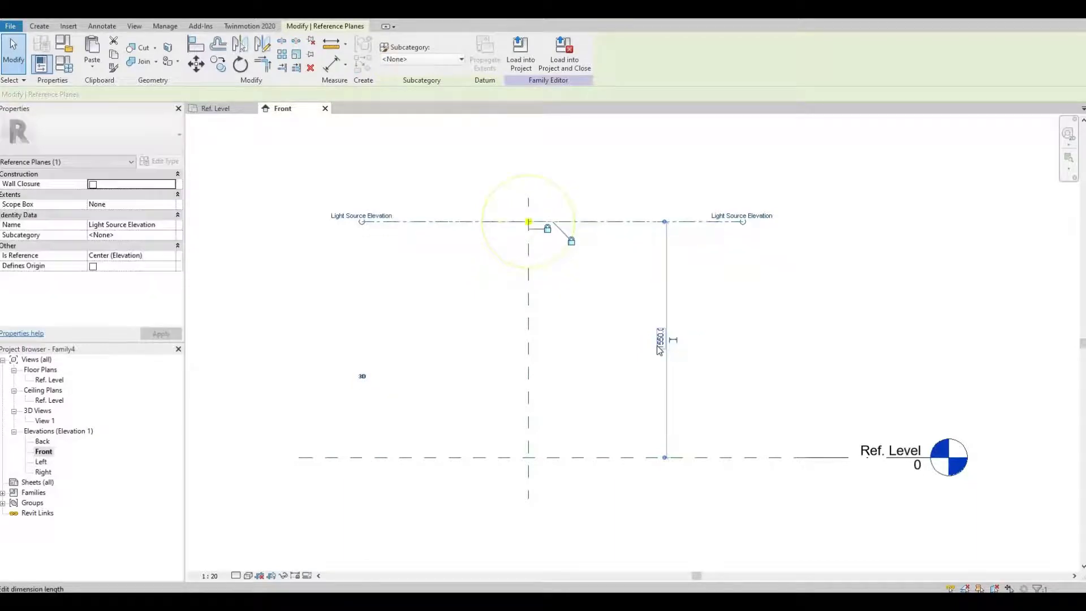
{"action": "key", "text": "Escape"}
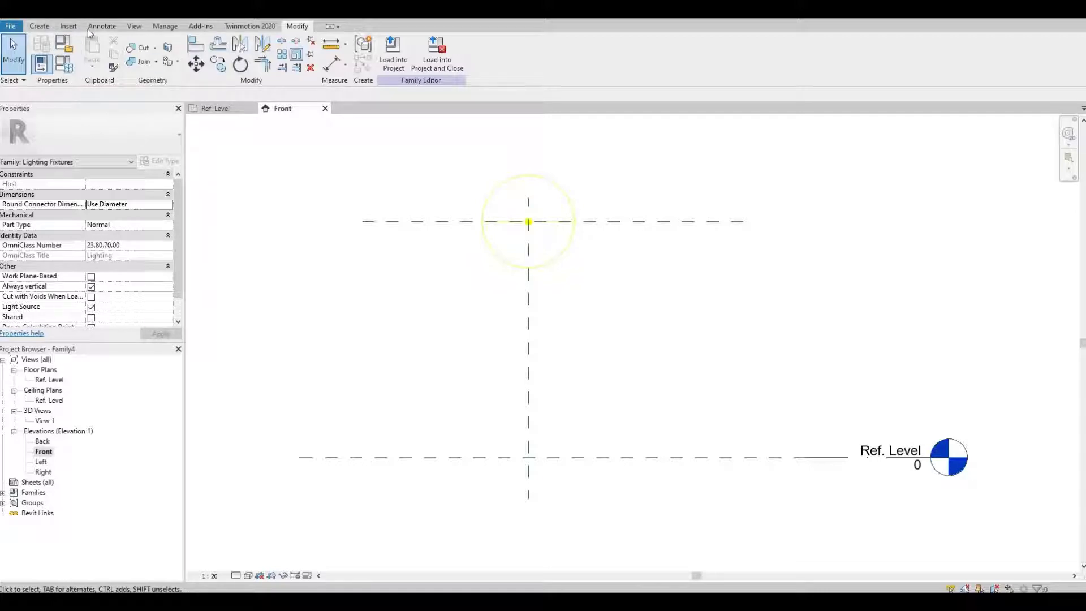
Draw two vertical reference planes, about 433 to the left and about 480 to the right of the light source's centre plane.
{"action": "key", "text": "r"}
{"action": "key", "text": "p"}
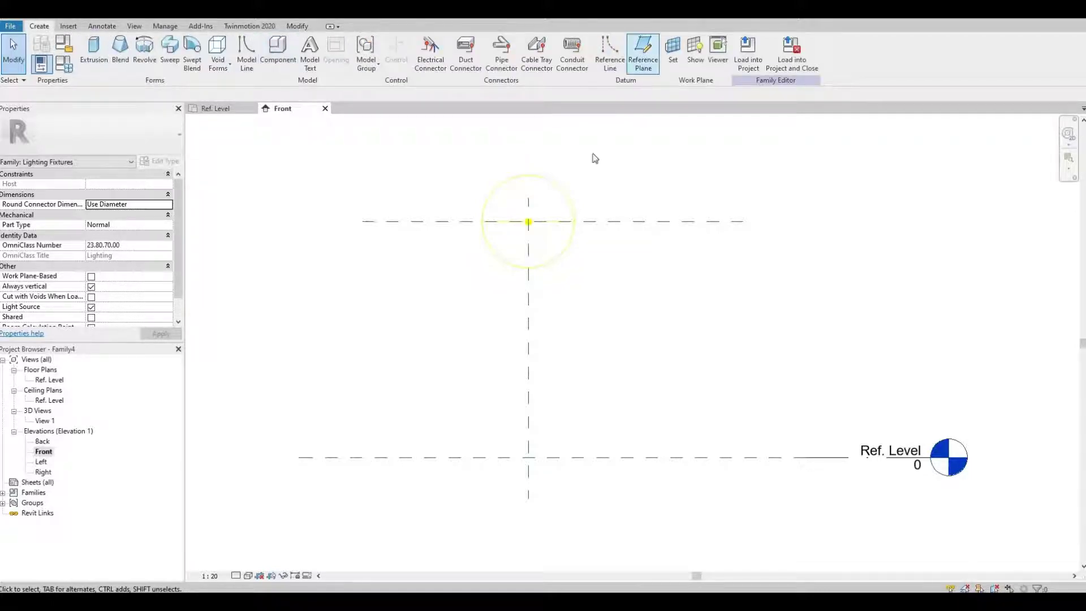
{"action": "left_click", "coordinate": [463, 177]}
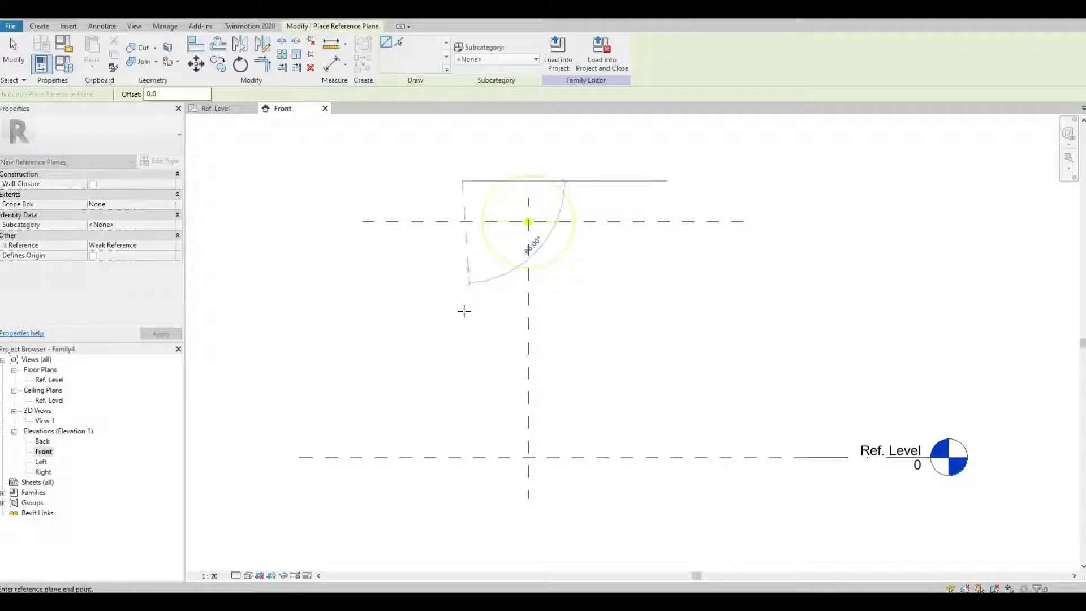
{"action": "left_click", "coordinate": [490, 301]}
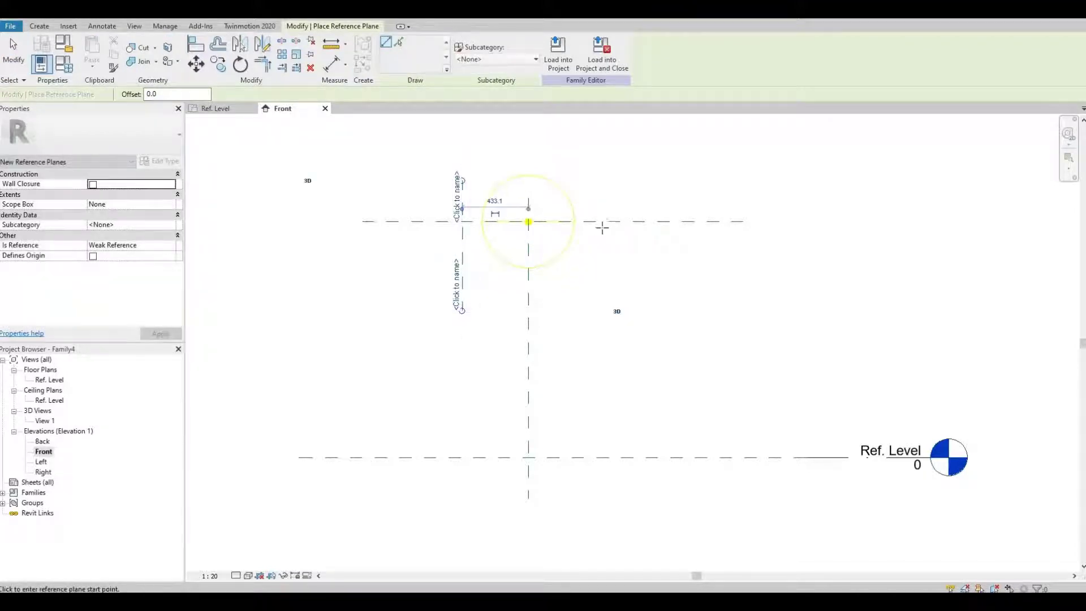
{"action": "left_click", "coordinate": [602, 165]}
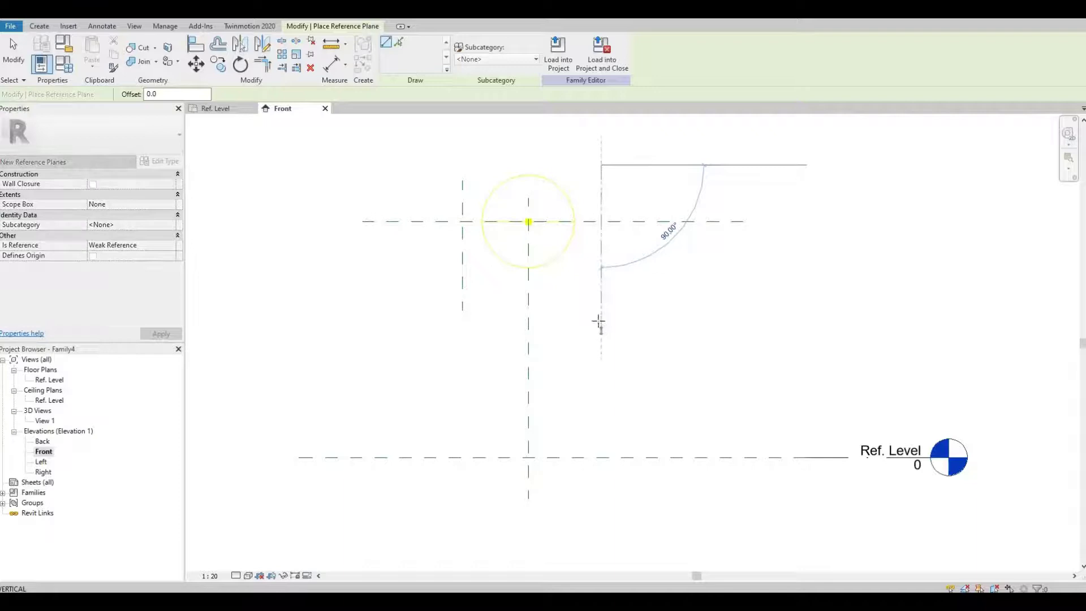
{"action": "left_click", "coordinate": [601, 328]}
{"action": "key", "text": "Escape"}
{"action": "key", "text": "Escape"}
Set both outer vertical reference planes to a distance of 300 from the centre plane.
{"action": "left_click", "coordinate": [463, 187]}
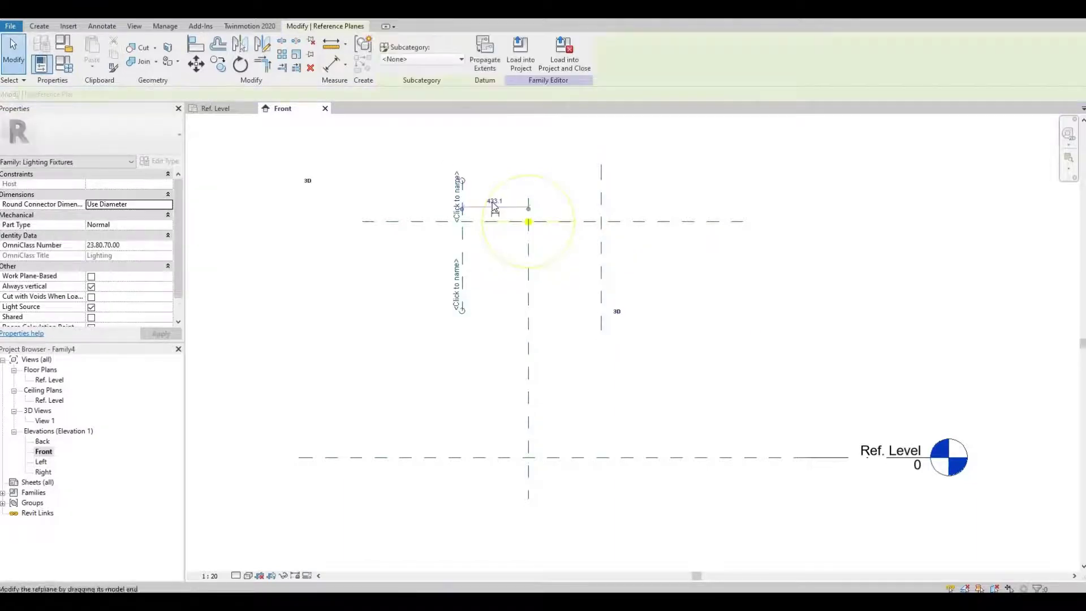
{"action": "left_click", "coordinate": [494, 201]}
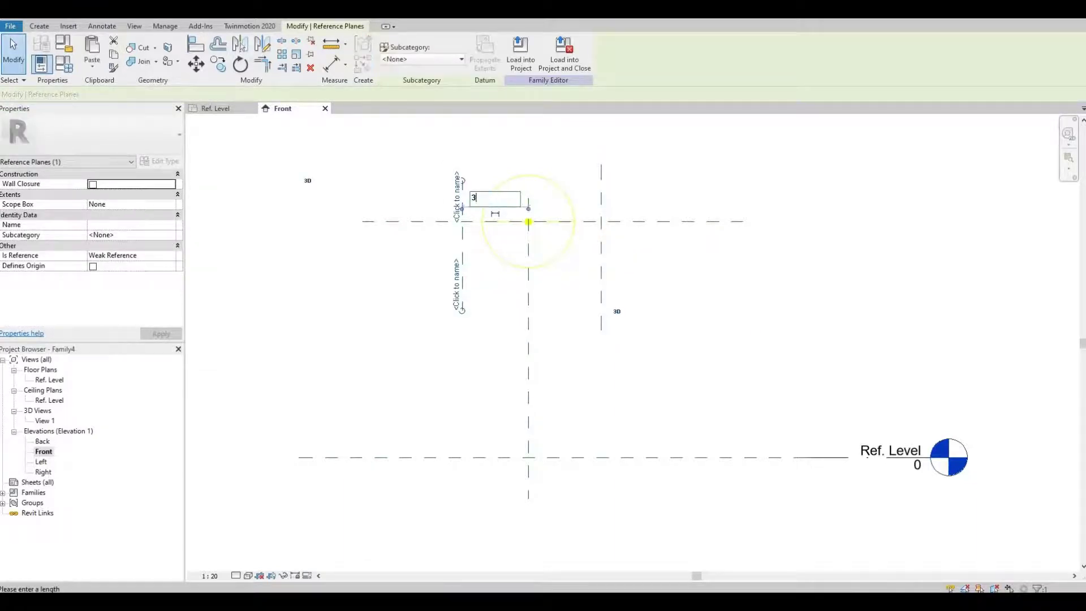
{"action": "key", "text": "Return"}
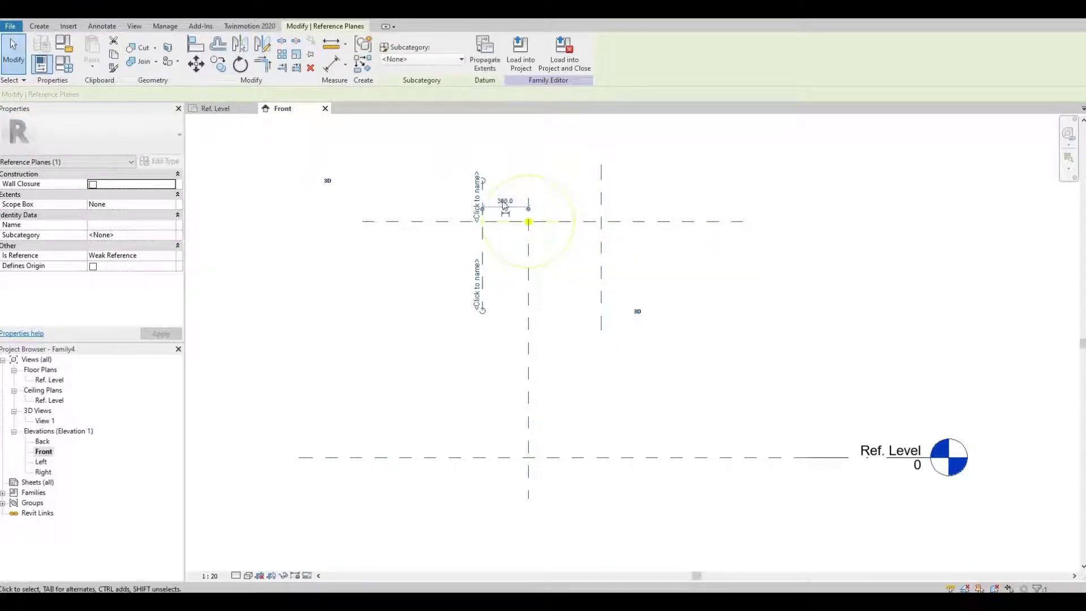
{"action": "left_click", "coordinate": [603, 193]}
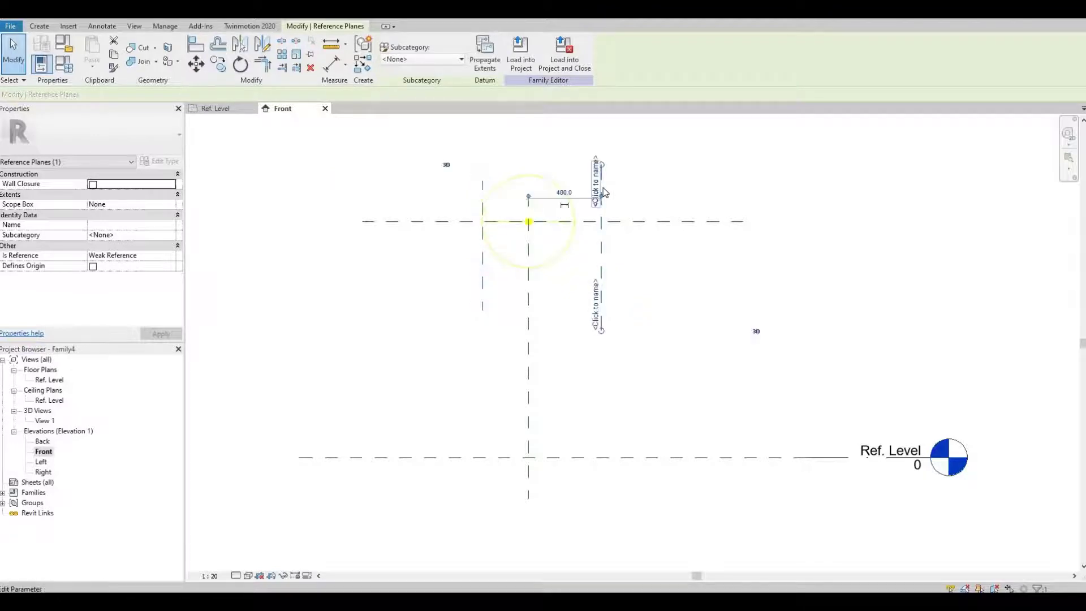
{"action": "left_click", "coordinate": [571, 193]}
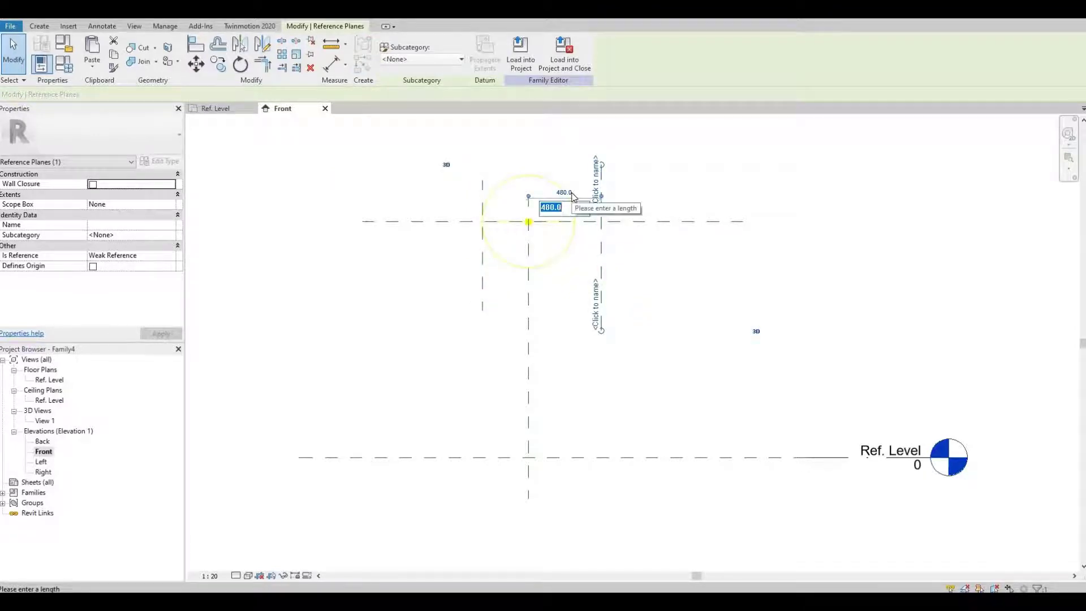
{"action": "type", "text": "300"}
{"action": "key", "text": "Return"}
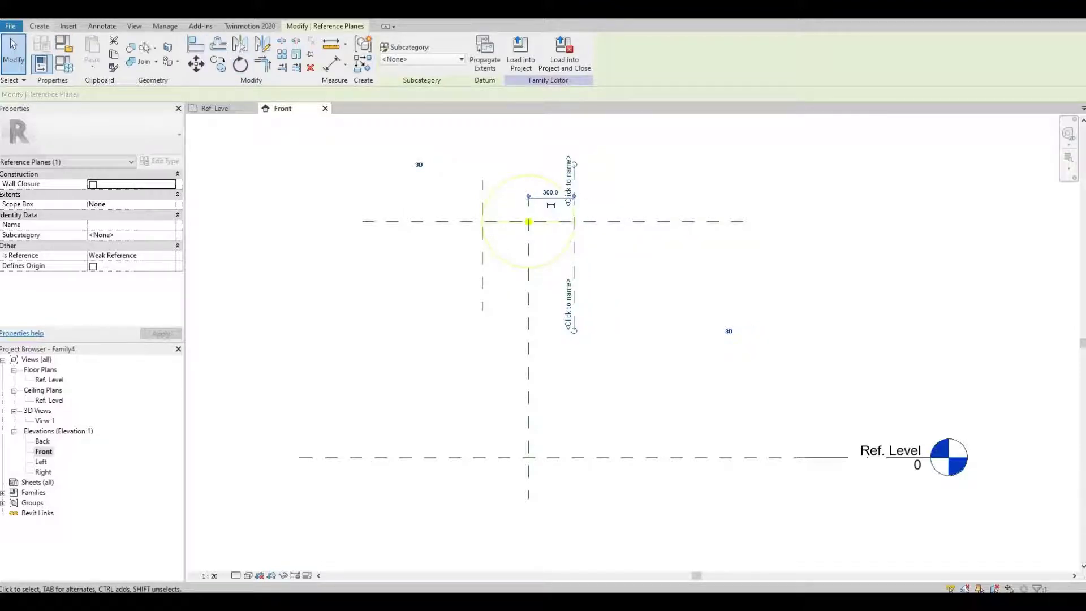
Draw two horizontal reference planes, about 266 above and about 264 below the light source elevation plane.
{"action": "left_click", "coordinate": [39, 26]}
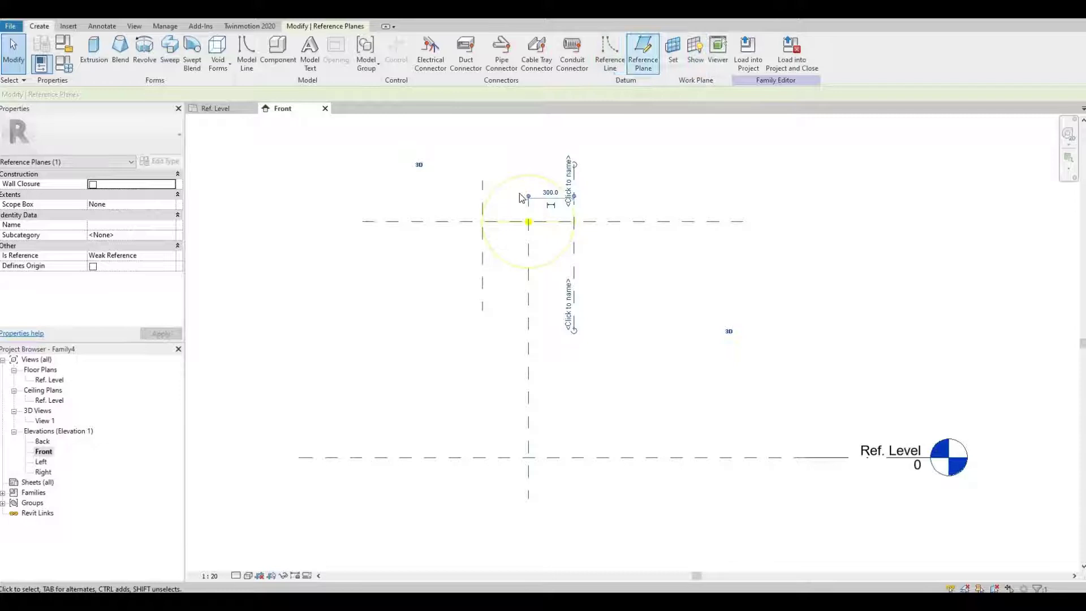
{"action": "left_click", "coordinate": [644, 51]}
{"action": "left_click", "coordinate": [400, 180]}
{"action": "left_click", "coordinate": [705, 181]}
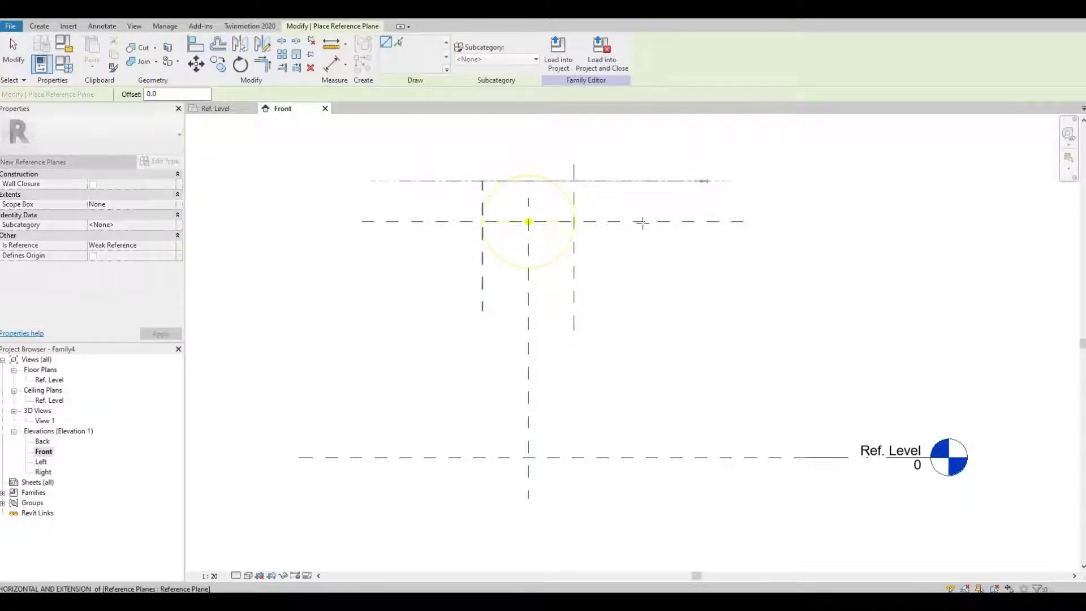
{"action": "left_click", "coordinate": [405, 266]}
{"action": "left_click", "coordinate": [386, 262]}
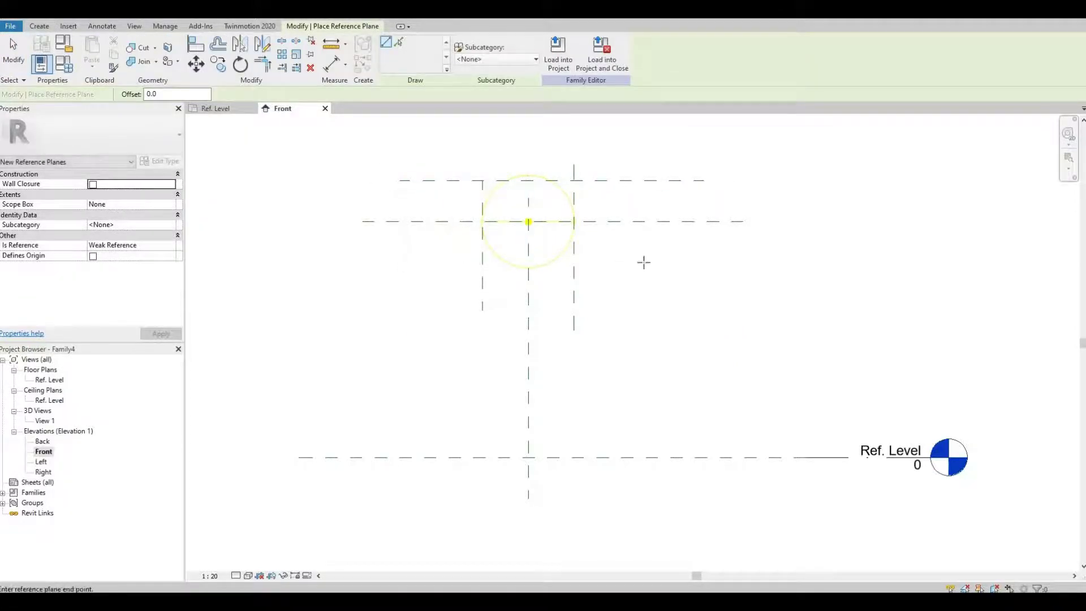
{"action": "left_click", "coordinate": [705, 260]}
{"action": "key", "text": "Escape"}
{"action": "key", "text": "Escape"}
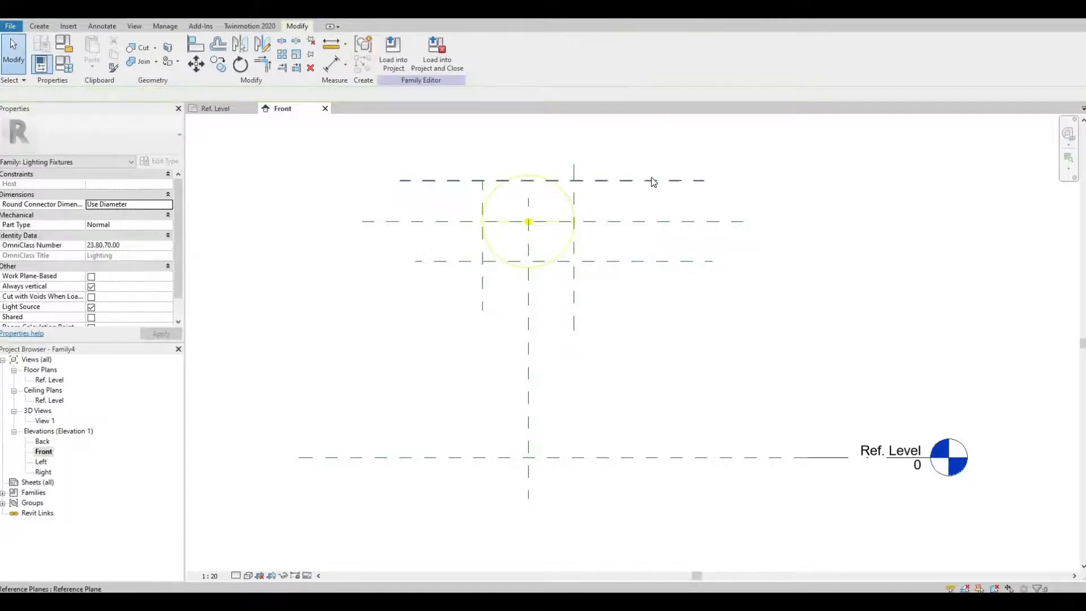
Set the horizontal reference planes above and below the light source to a distance of 150 from the light source elevation plane.
{"action": "left_click", "coordinate": [654, 181]}
{"action": "left_click", "coordinate": [453, 201]}
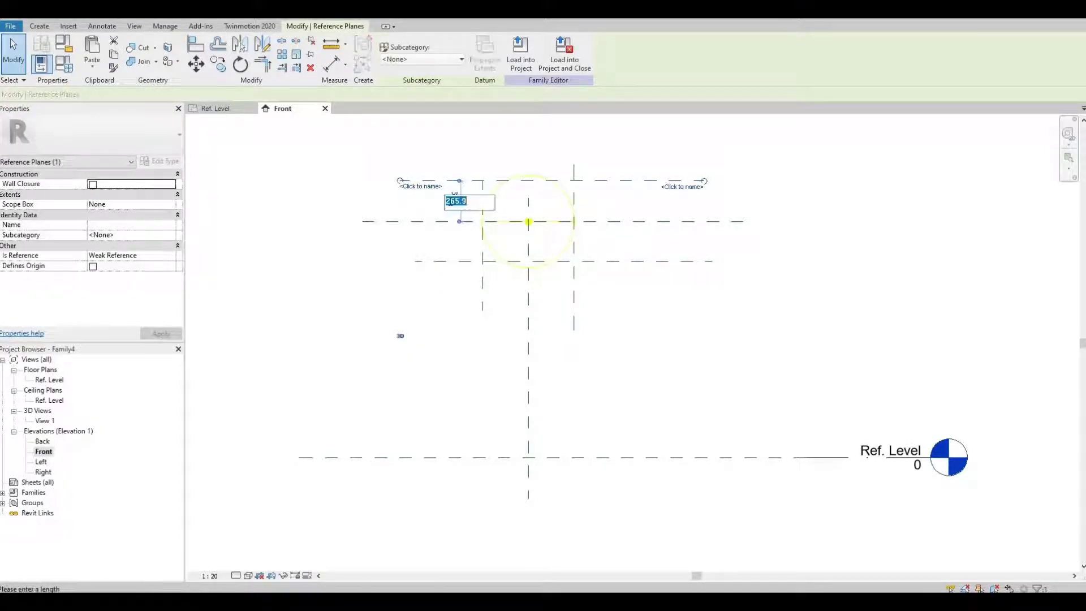
{"action": "type", "text": "150"}
{"action": "key", "text": "Return"}
{"action": "left_click", "coordinate": [438, 261]}
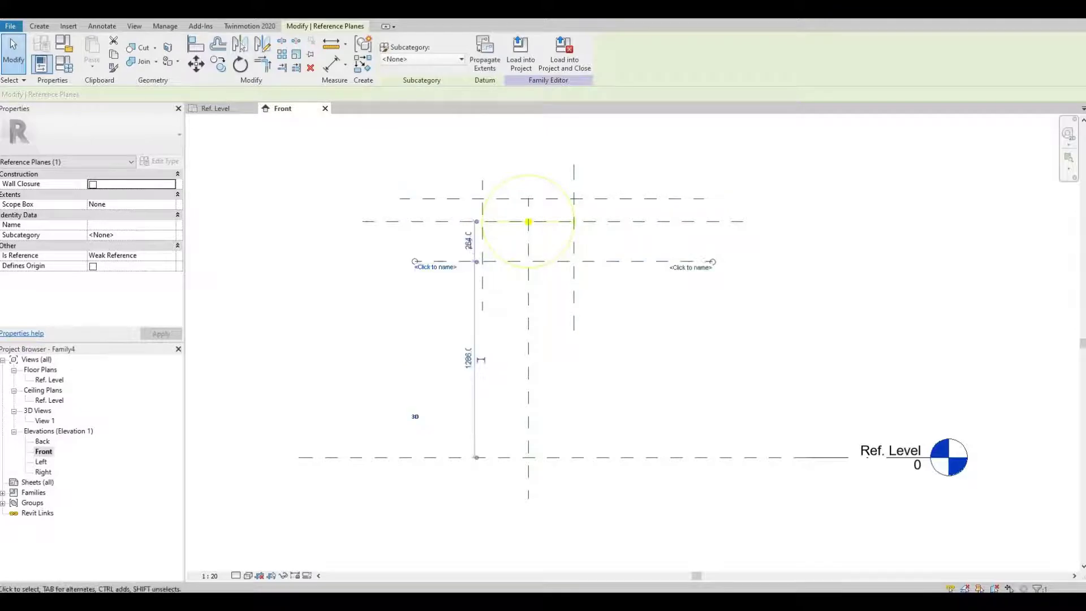
{"action": "left_click", "coordinate": [468, 241]}
{"action": "type", "text": "150"}
{"action": "key", "text": "Return"}
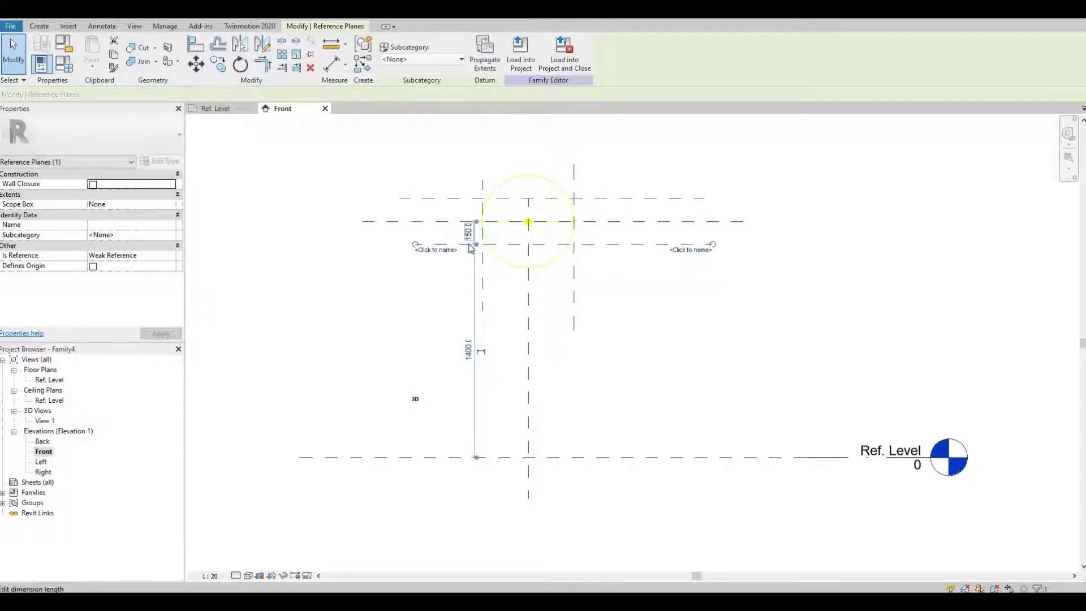
{"action": "left_click", "coordinate": [461, 208]}
Start a solid revolve sketch in the Front elevation.
{"action": "middle_click_drag", "start_coordinate": [466, 223], "coordinate": [453, 238]}
{"action": "scroll", "coordinate": [498, 237], "scroll_direction": "up", "scroll_amount": 2}
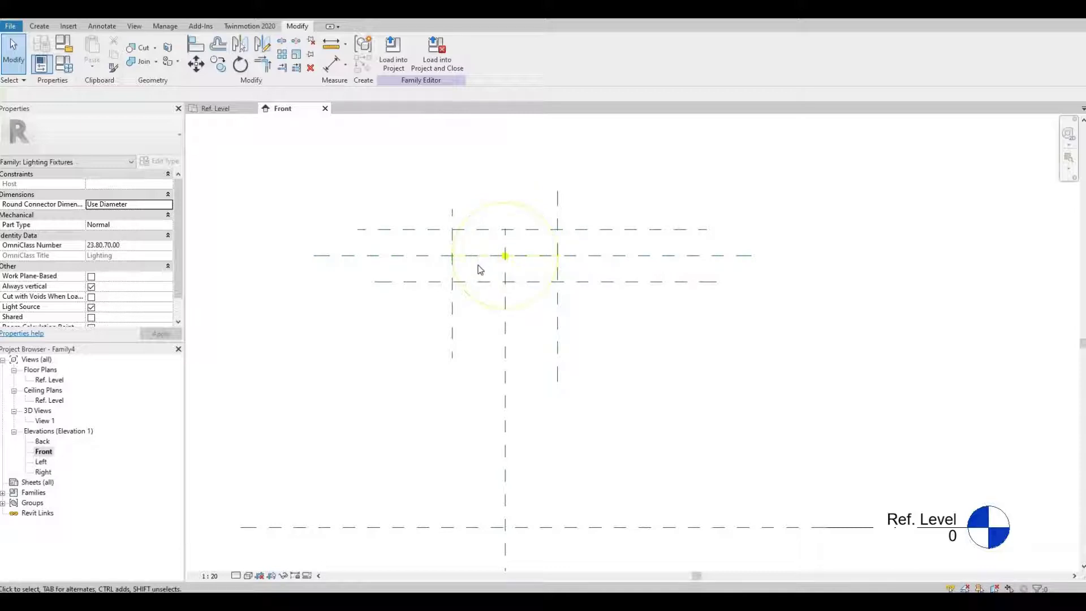
{"action": "left_click", "coordinate": [38, 28]}
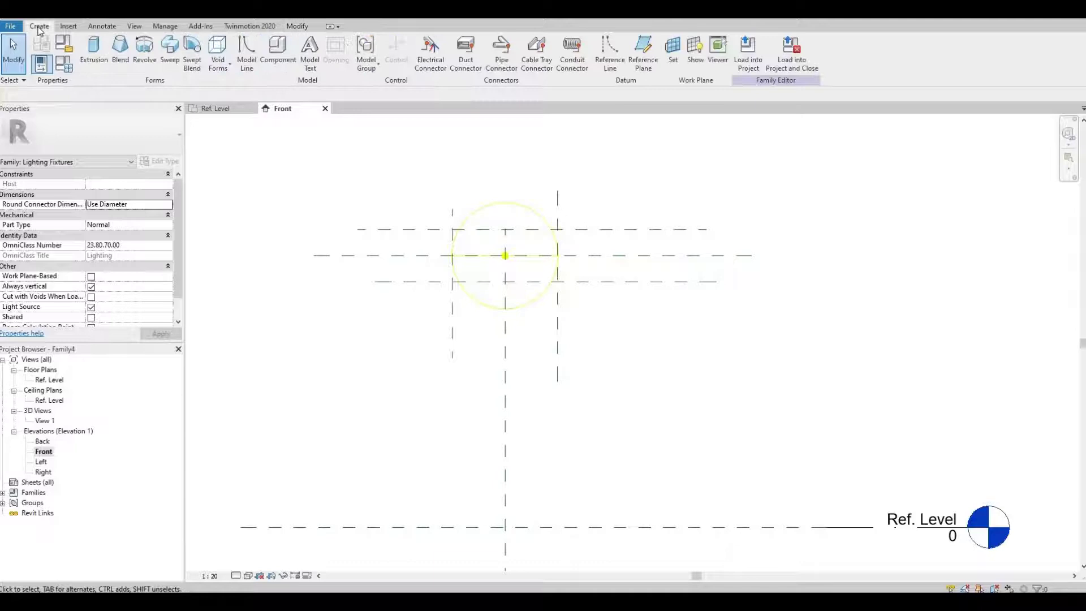
{"action": "left_click", "coordinate": [144, 48]}
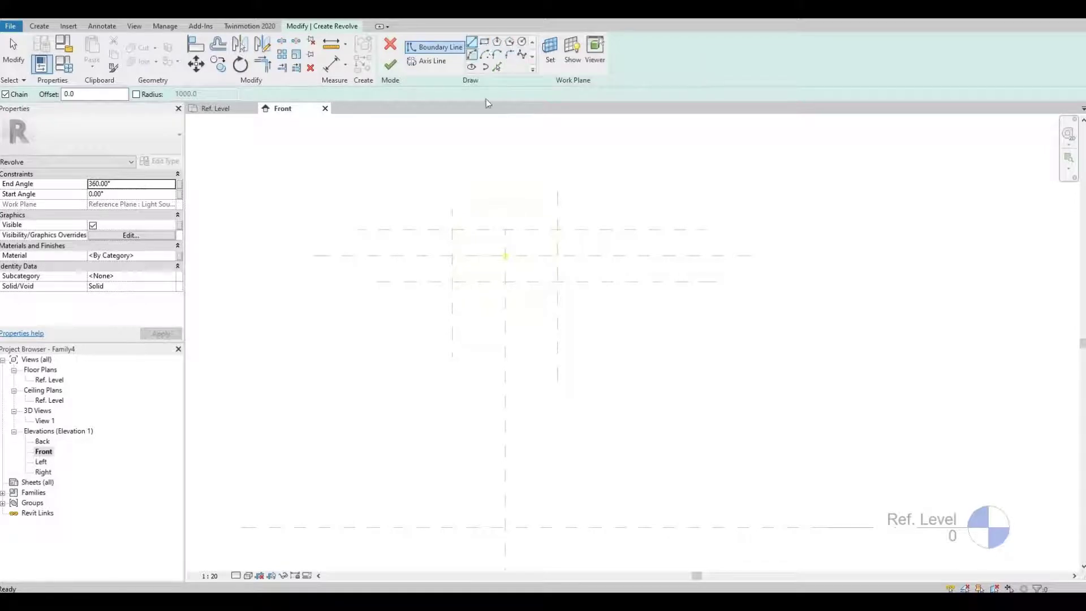
{"action": "left_click", "coordinate": [471, 54]}
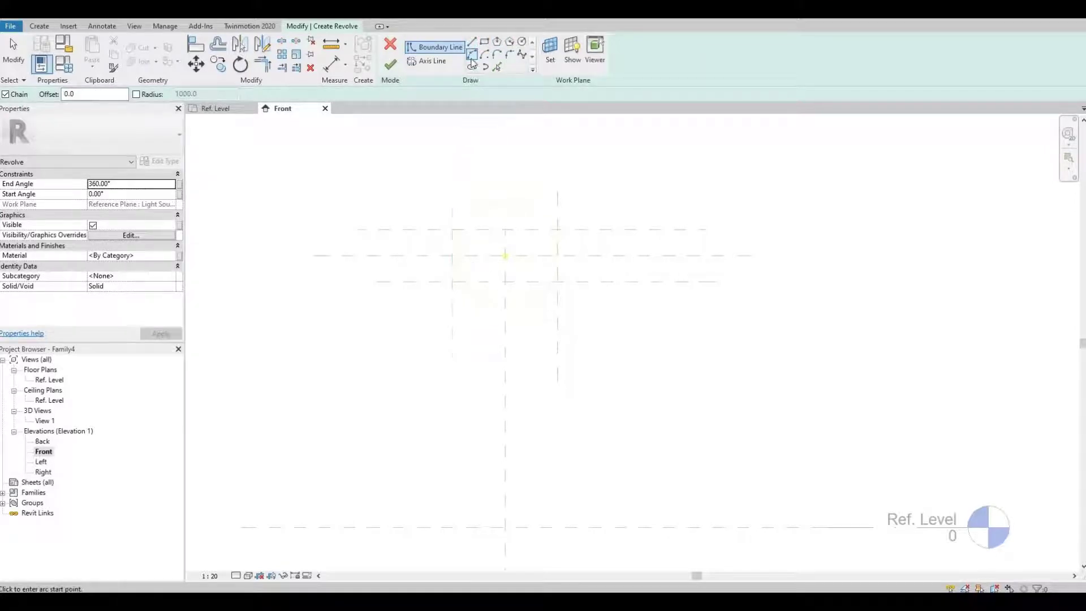
{"action": "left_click", "coordinate": [452, 281]}
{"action": "scroll", "coordinate": [492, 236], "scroll_direction": "up", "scroll_amount": 1}
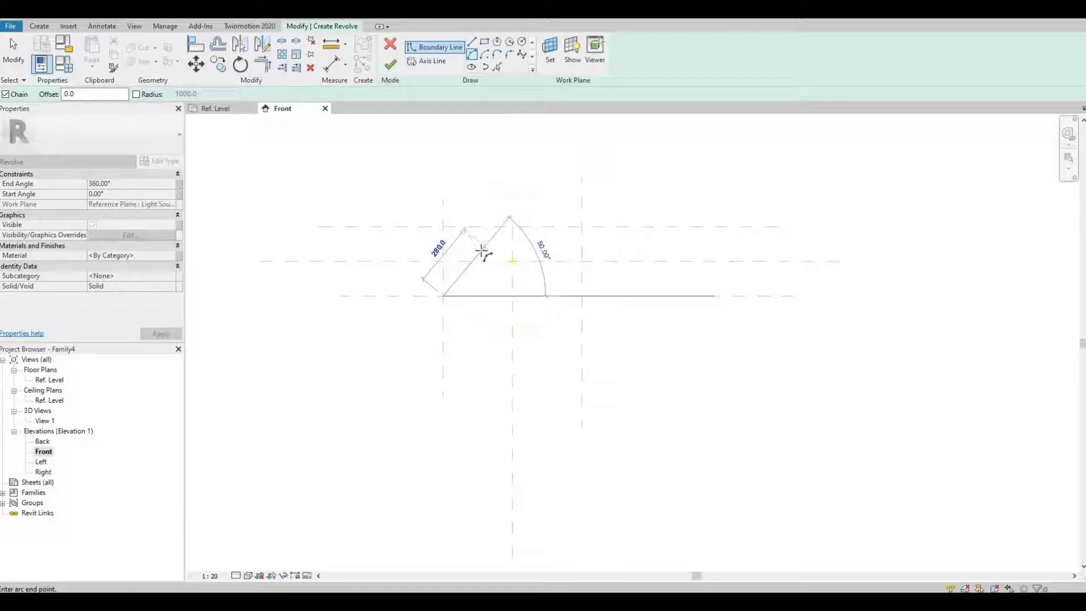
{"action": "left_click", "coordinate": [483, 251]}
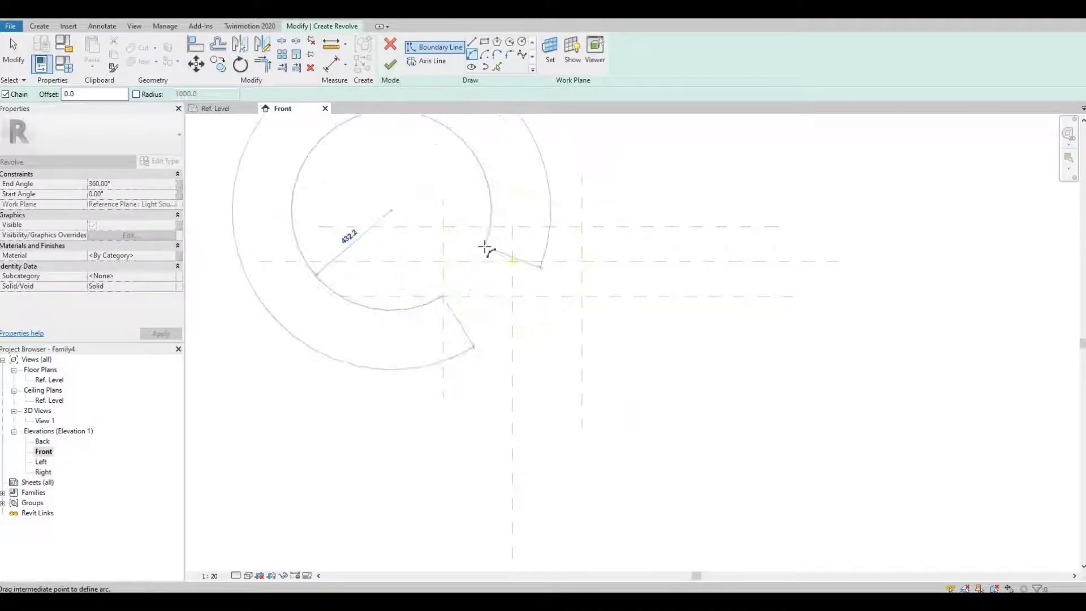
{"action": "scroll", "coordinate": [488, 252], "scroll_direction": "up", "scroll_amount": 3}
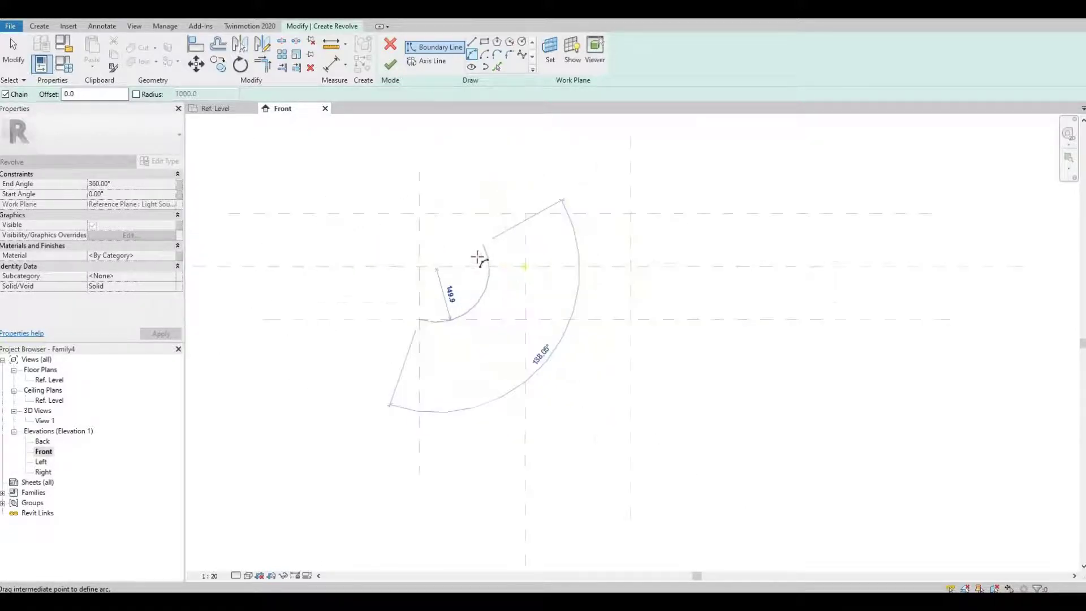
{"action": "scroll", "coordinate": [478, 258], "scroll_direction": "up", "scroll_amount": 2}
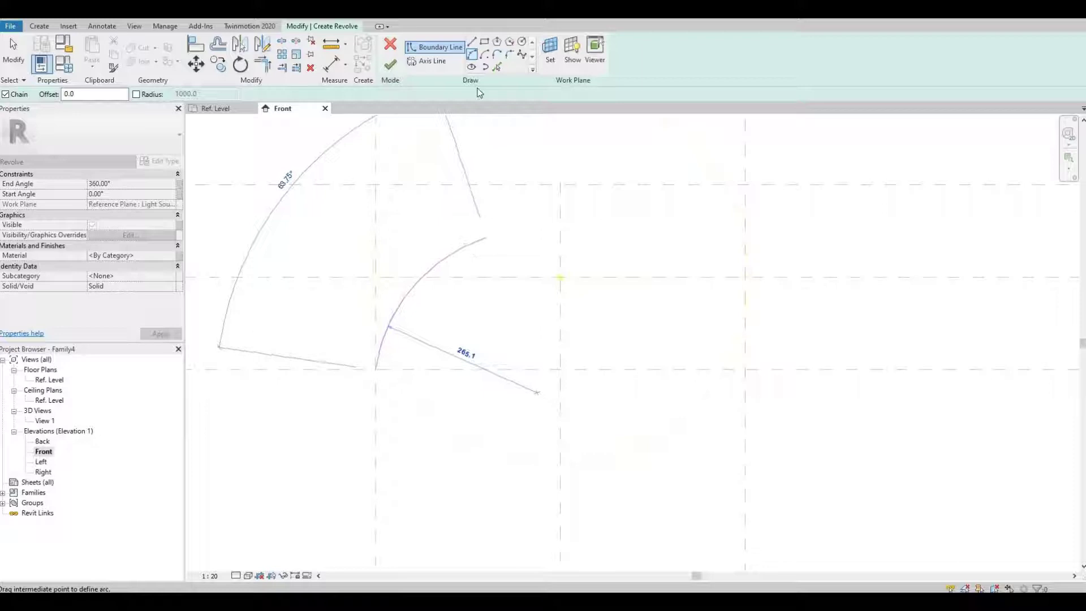
Draw a boundary arc of about 269 radius, rising about 68° from the intersection of the outer-left and lower reference planes toward the centre.
{"action": "left_click", "coordinate": [472, 55]}
{"action": "scroll", "coordinate": [473, 252], "scroll_direction": "up", "scroll_amount": 3}
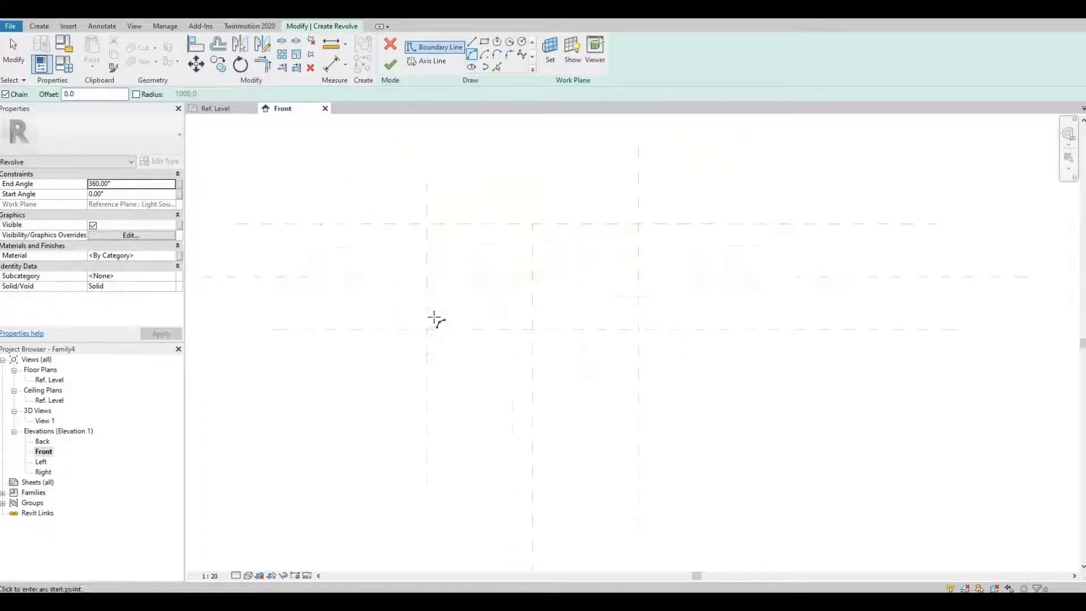
{"action": "left_click", "coordinate": [427, 327]}
{"action": "left_click", "coordinate": [530, 330]}
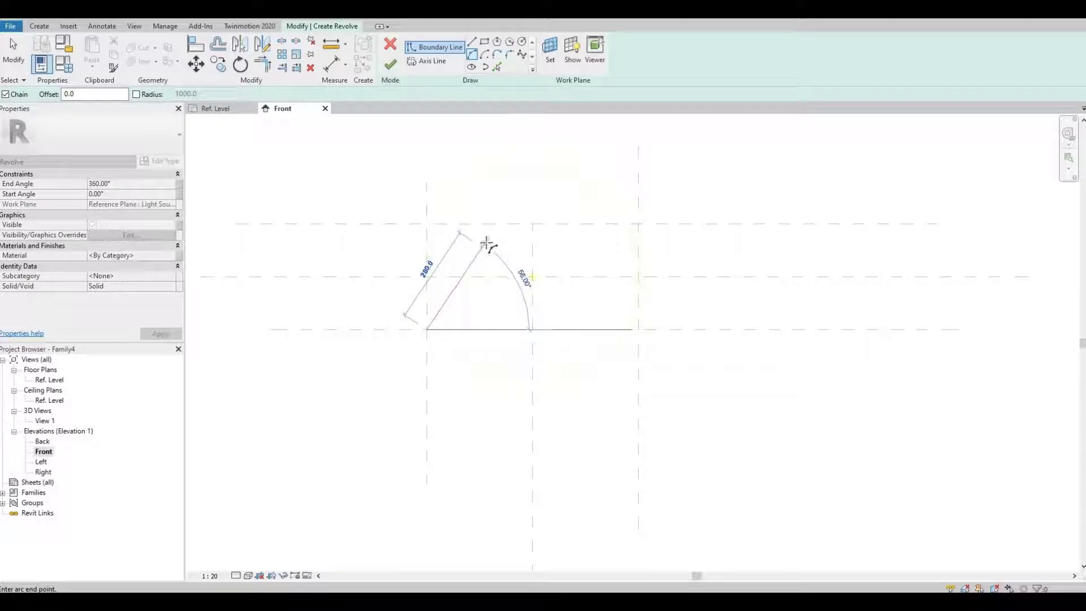
{"action": "left_click", "coordinate": [488, 242]}
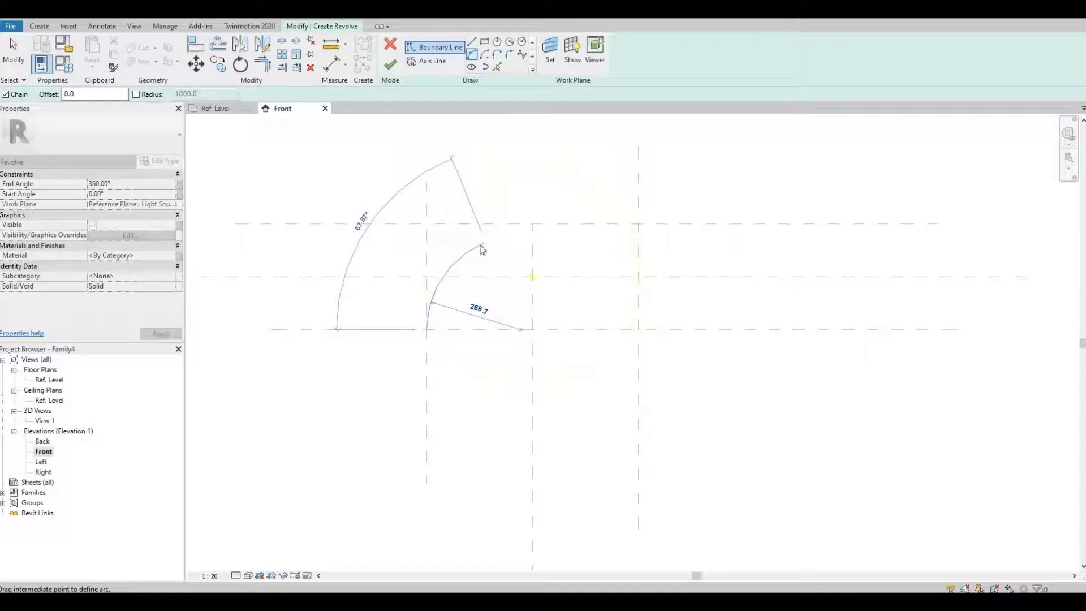
{"action": "left_click", "coordinate": [483, 249]}
{"action": "key", "text": "Escape"}
{"action": "key", "text": "Escape"}
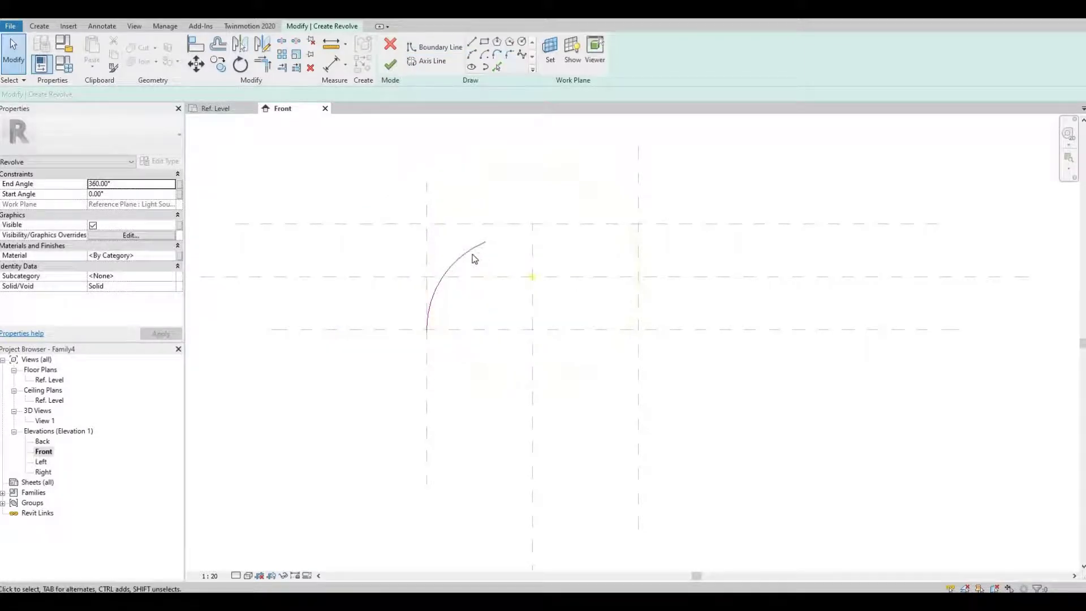
Offset a copy of the boundary arc inward by 10.
{"action": "left_click", "coordinate": [473, 251]}
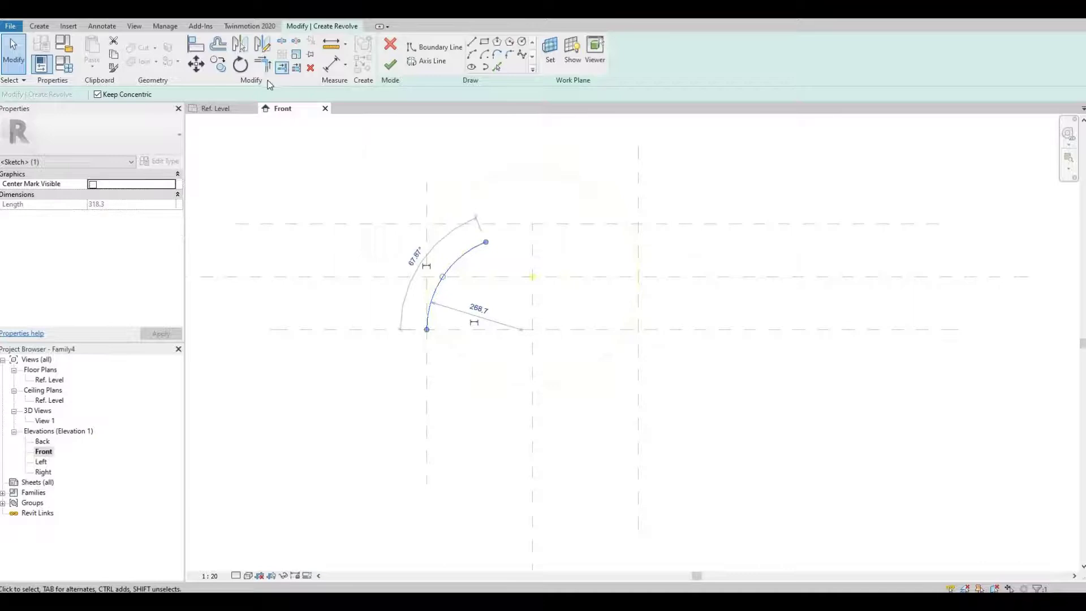
{"action": "left_click", "coordinate": [218, 44]}
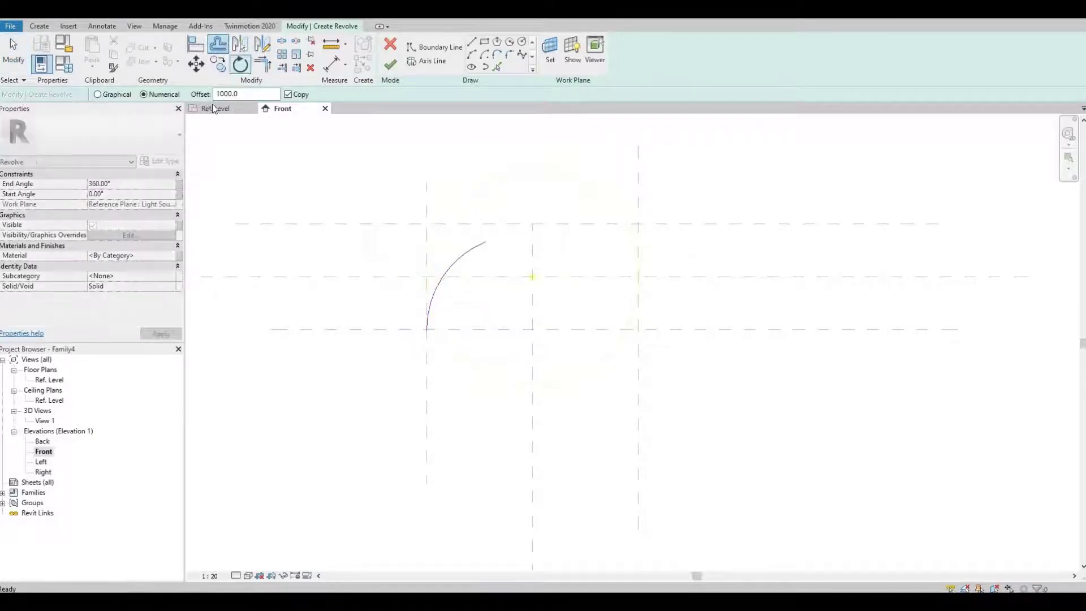
{"action": "left_click_drag", "start_coordinate": [249, 91], "coordinate": [184, 95]}
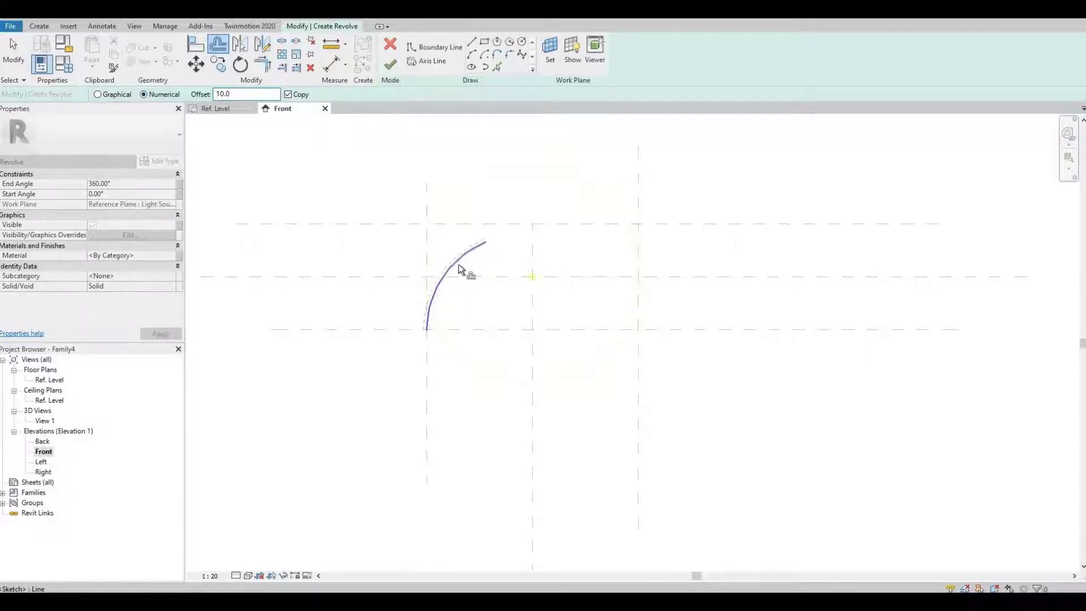
{"action": "left_click", "coordinate": [461, 266]}
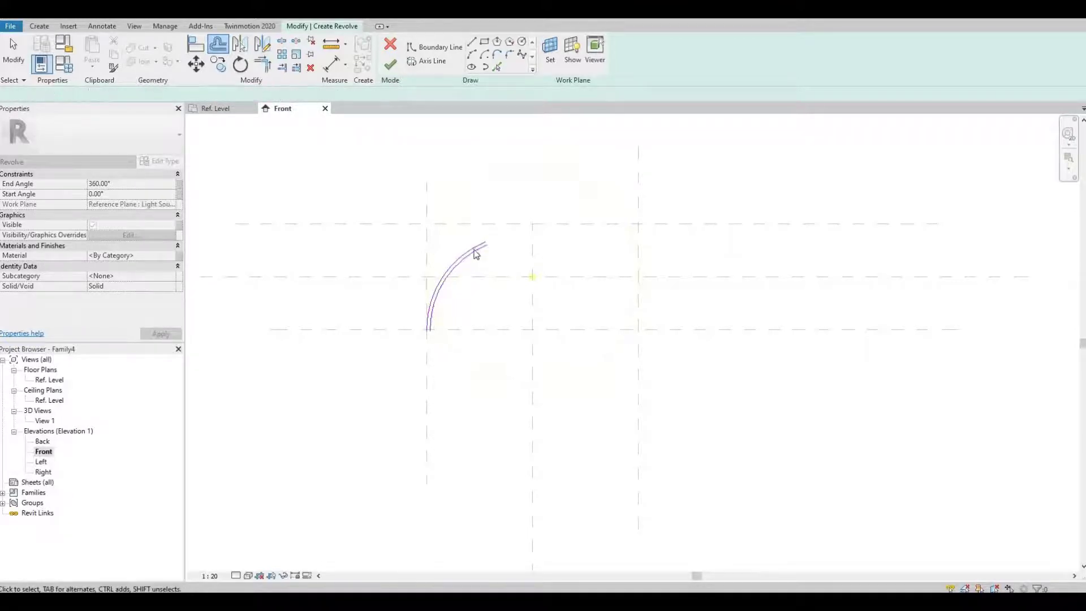
{"action": "key", "text": "Escape"}
Draw a horizontal line about 15 long from the outer arc's upper end and join the lower ends of both arcs with a line.
{"action": "scroll", "coordinate": [472, 259], "scroll_direction": "up", "scroll_amount": 2}
{"action": "scroll", "coordinate": [473, 260], "scroll_direction": "up", "scroll_amount": 2}
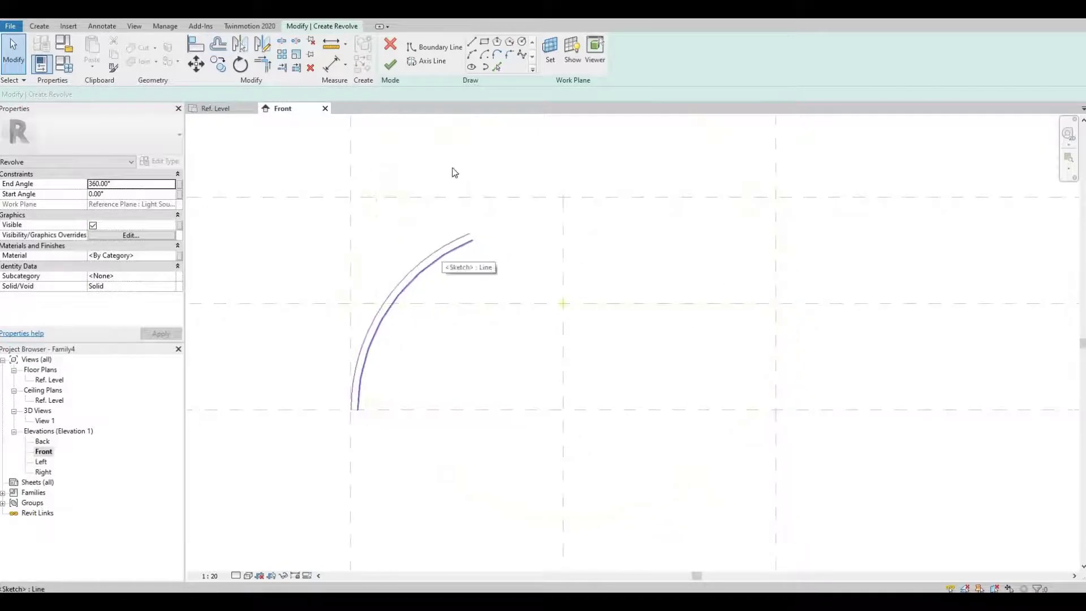
{"action": "left_click", "coordinate": [477, 48]}
{"action": "left_click", "coordinate": [473, 234]}
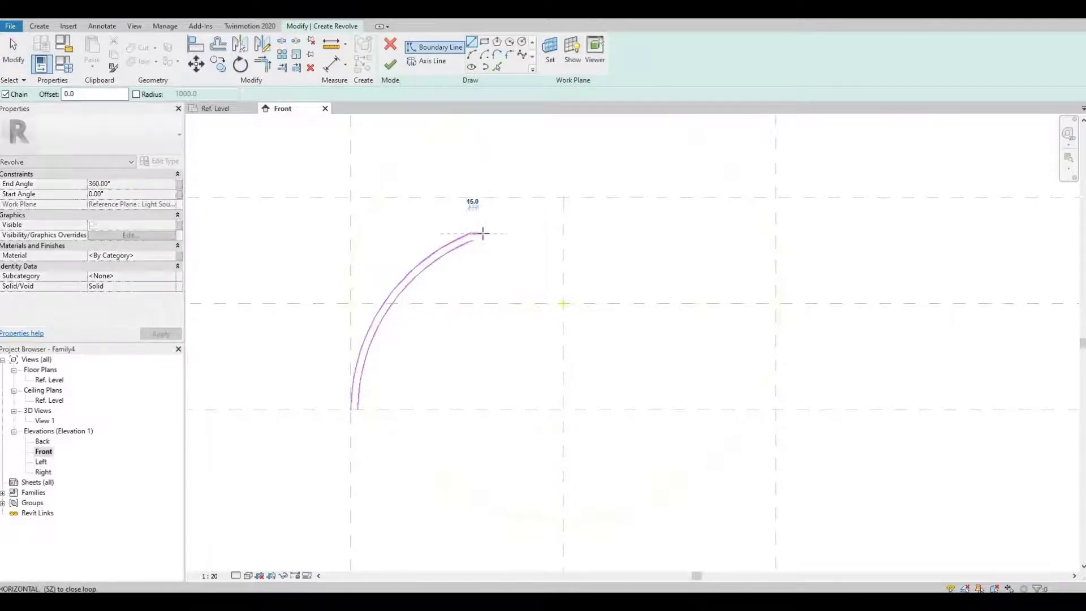
{"action": "left_click", "coordinate": [483, 233]}
{"action": "key", "text": "Escape"}
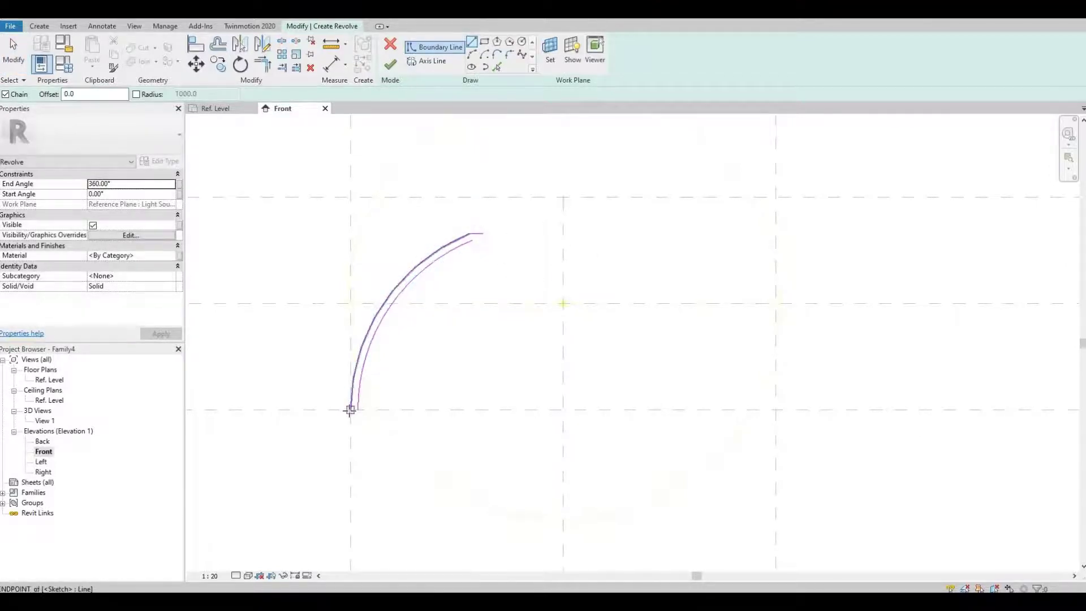
{"action": "left_click", "coordinate": [350, 410]}
{"action": "left_click", "coordinate": [357, 409]}
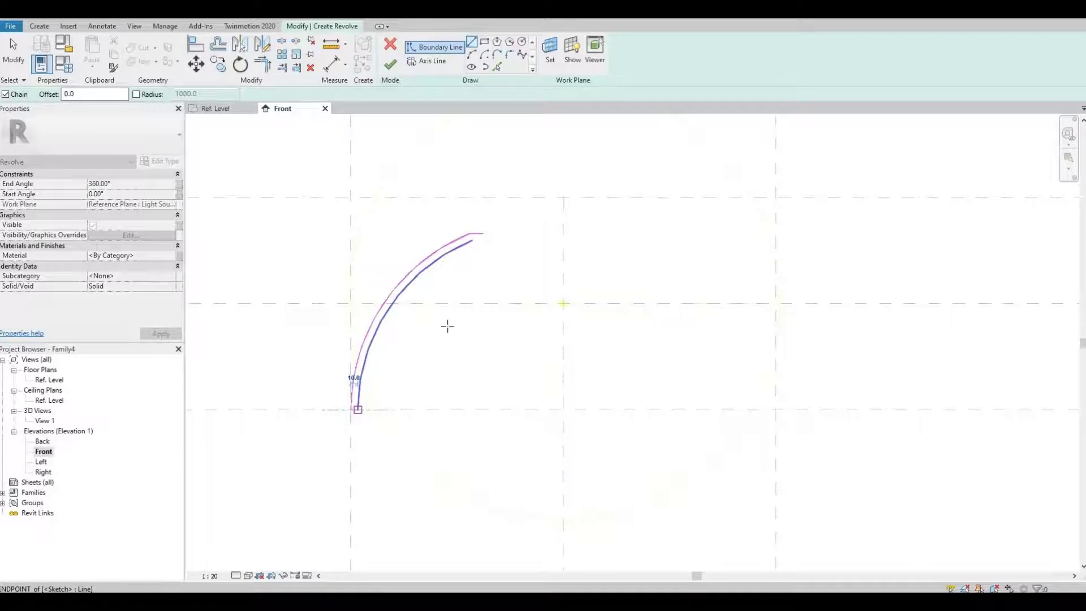
{"action": "key", "text": "Escape"}
Trim/extend the short horizontal line and the inner arc to a corner, closing the upper end of the profile.
{"action": "scroll", "coordinate": [488, 240], "scroll_direction": "up", "scroll_amount": 2}
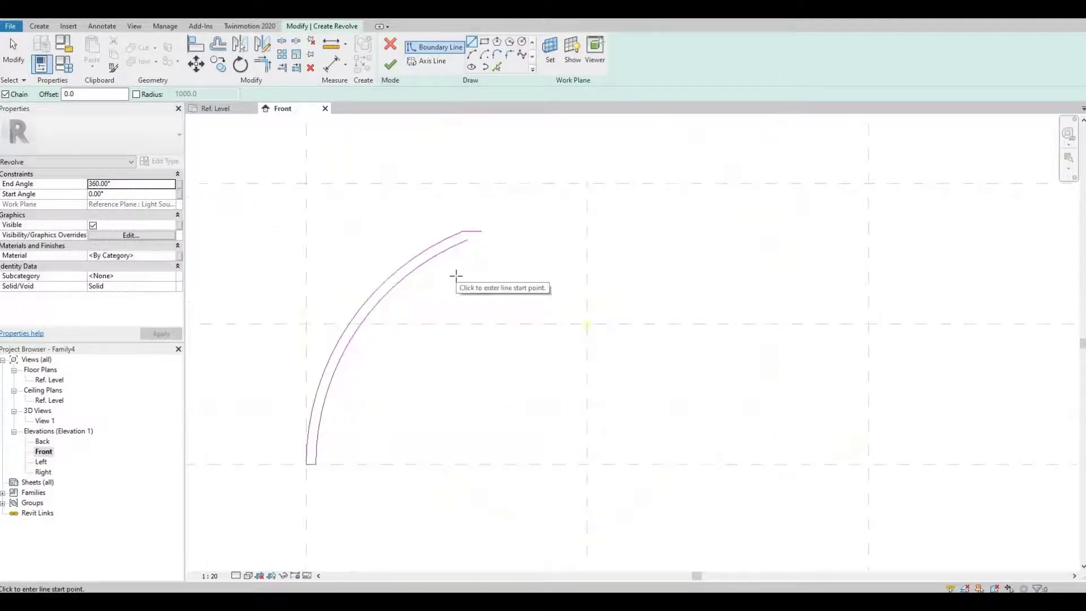
{"action": "key", "text": "Escape"}
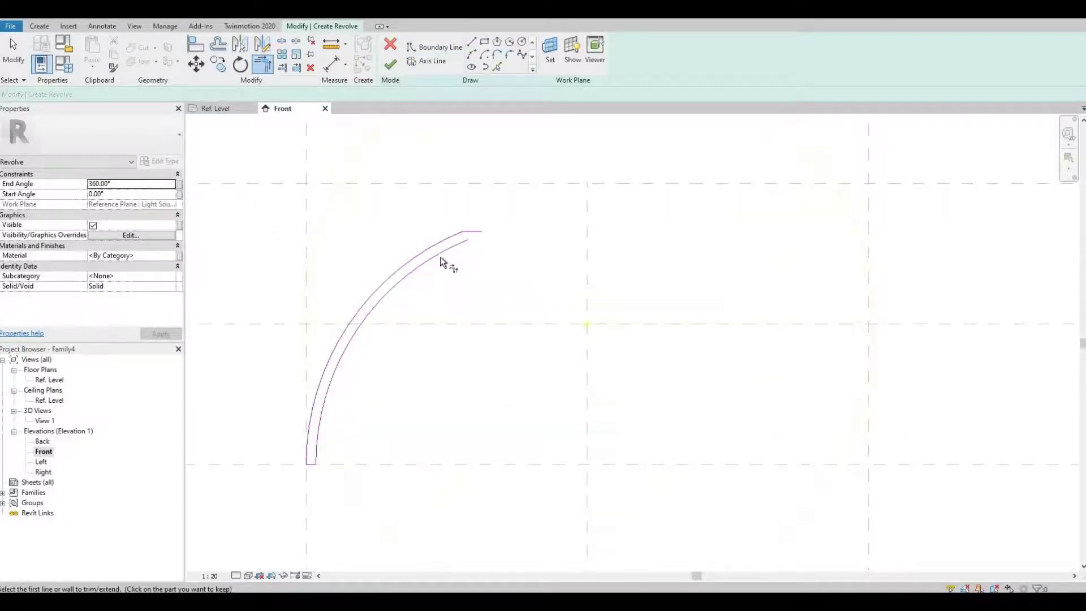
{"action": "left_click", "coordinate": [471, 232]}
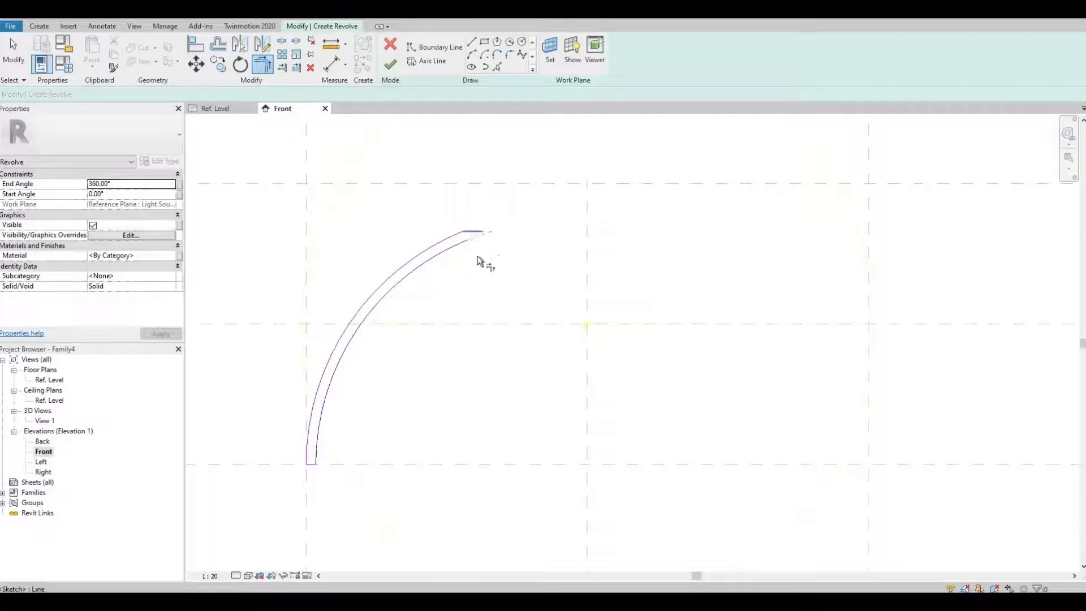
{"action": "middle_click_drag", "start_coordinate": [489, 287], "coordinate": [477, 268]}
{"action": "key", "text": "Escape"}
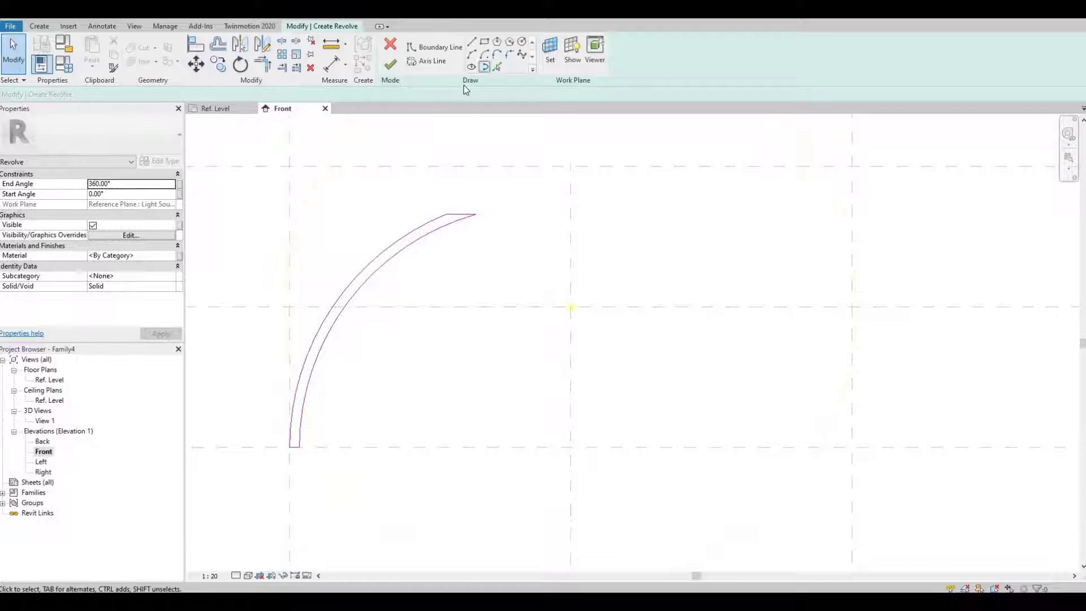
Finish the revolve around a vertical axis line about 235 long on the centre plane, and view the shade in 3D.
{"action": "left_click", "coordinate": [423, 63]}
{"action": "left_click", "coordinate": [570, 214]}
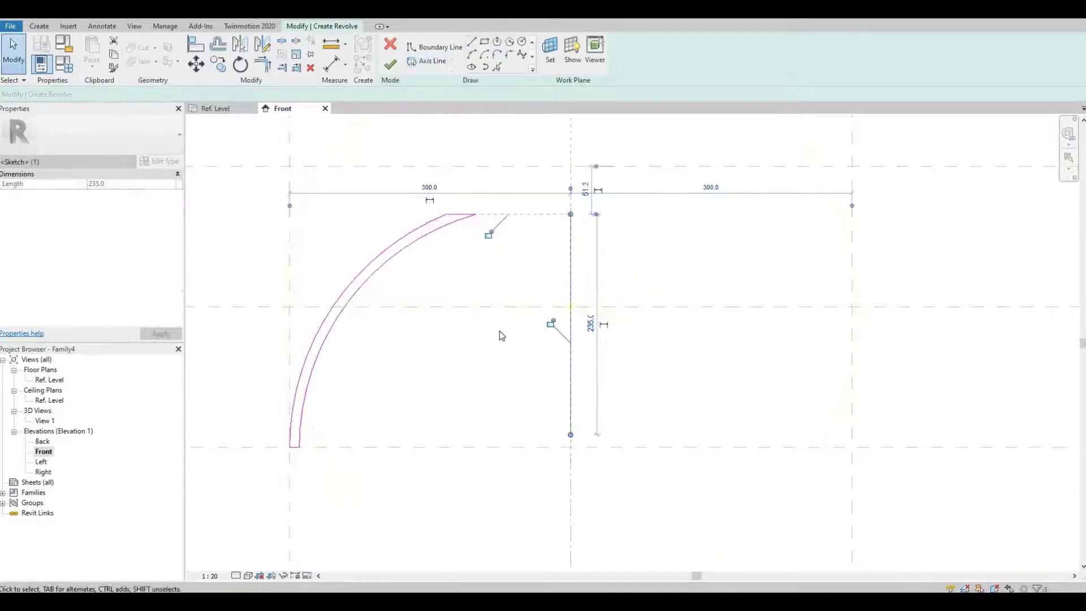
{"action": "left_click", "coordinate": [391, 65]}
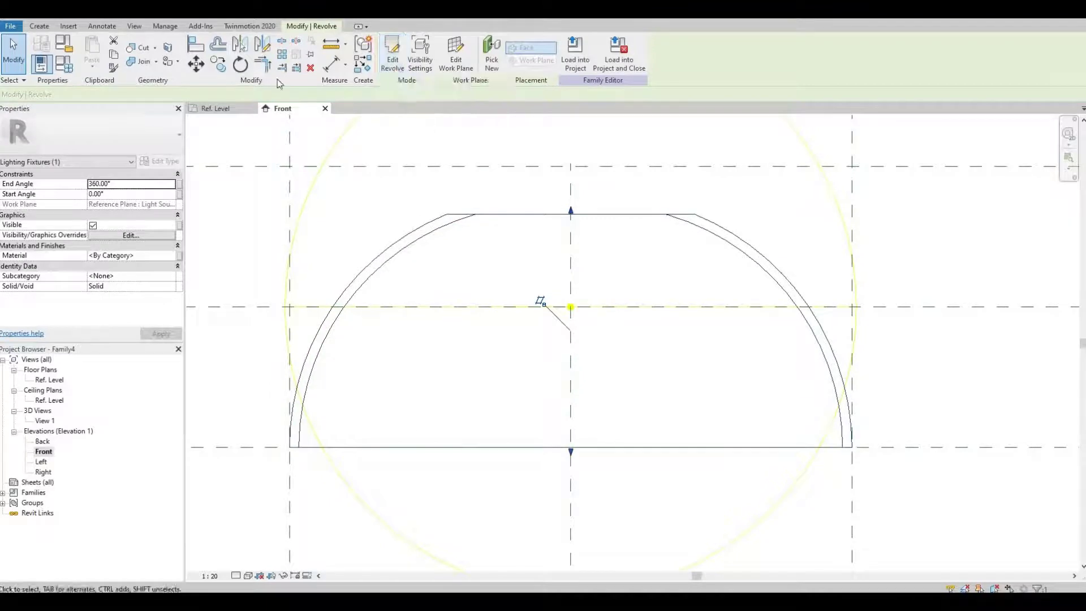
{"action": "left_click", "coordinate": [417, 198]}
{"action": "middle_click_drag", "start_coordinate": [527, 346], "coordinate": [786, 304]}
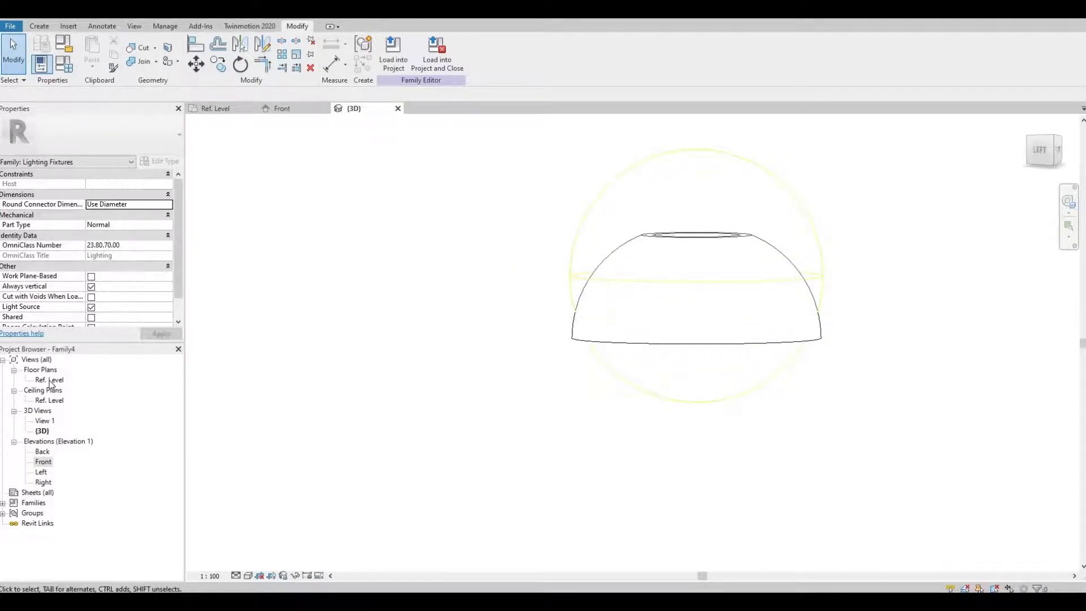
Start a new revolve in the Front elevation and draw a boundary line about 40 long at 25° from the shade's upper-left outer corner.
{"action": "double_click", "coordinate": [42, 462]}
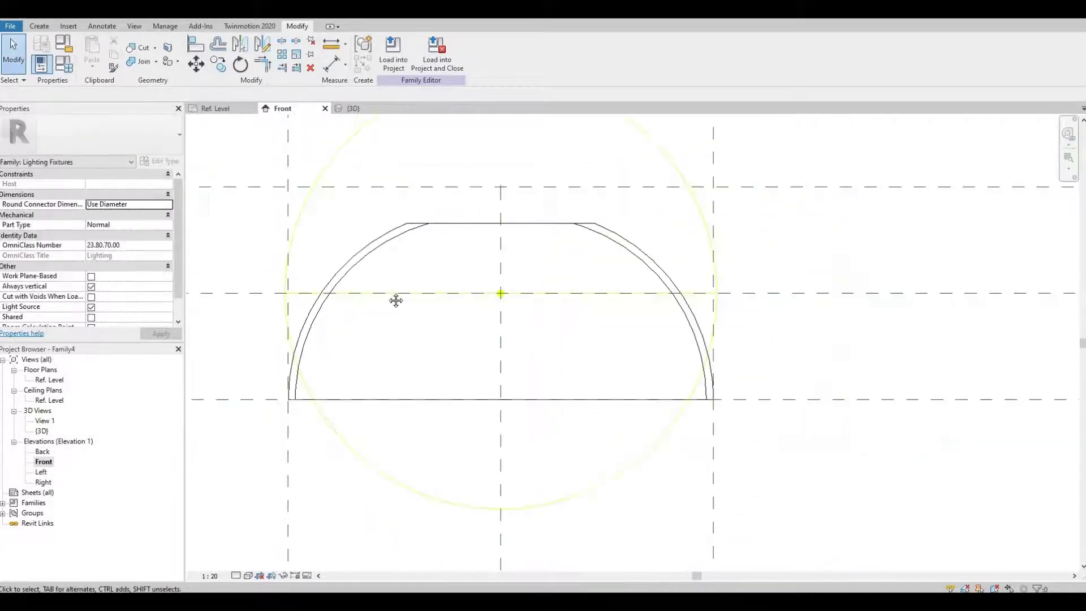
{"action": "scroll", "coordinate": [396, 301], "scroll_direction": "down", "scroll_amount": 3}
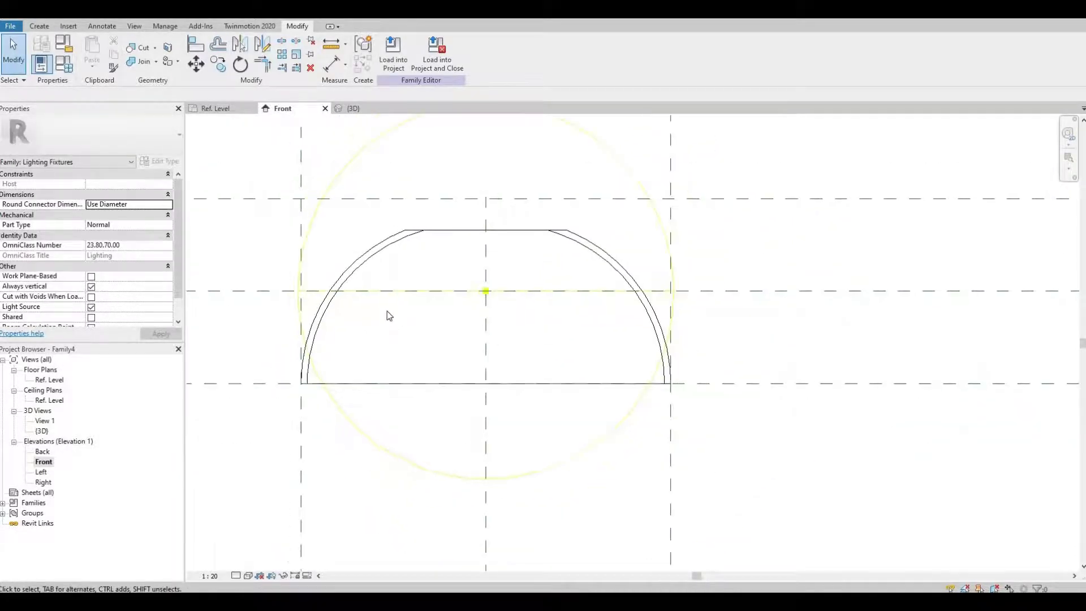
{"action": "left_click", "coordinate": [36, 27]}
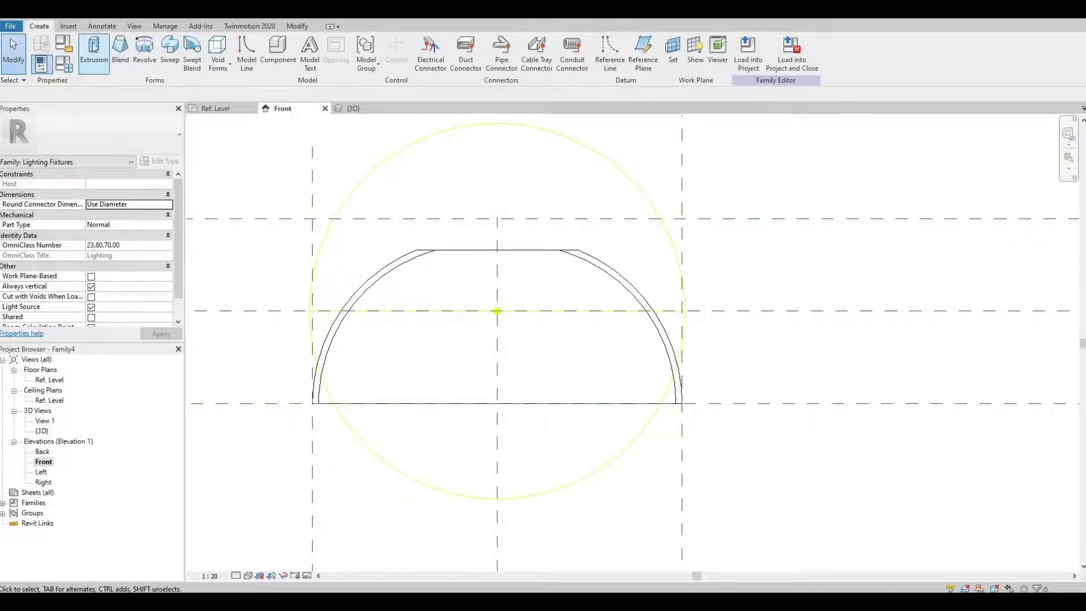
{"action": "left_click", "coordinate": [149, 55]}
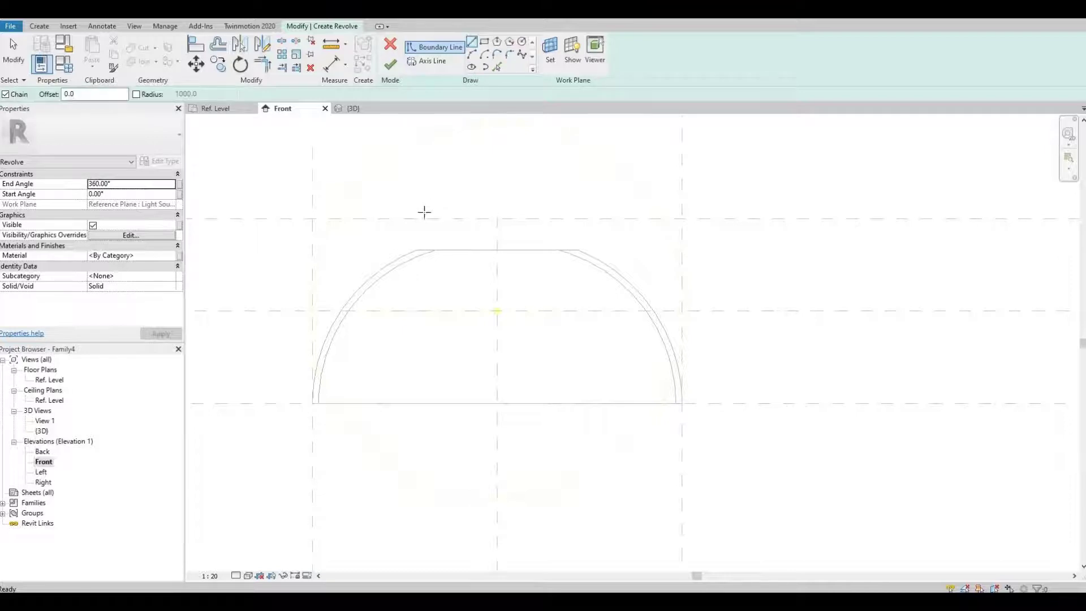
{"action": "scroll", "coordinate": [431, 256], "scroll_direction": "up", "scroll_amount": 1}
{"action": "scroll", "coordinate": [431, 256], "scroll_direction": "up", "scroll_amount": 2}
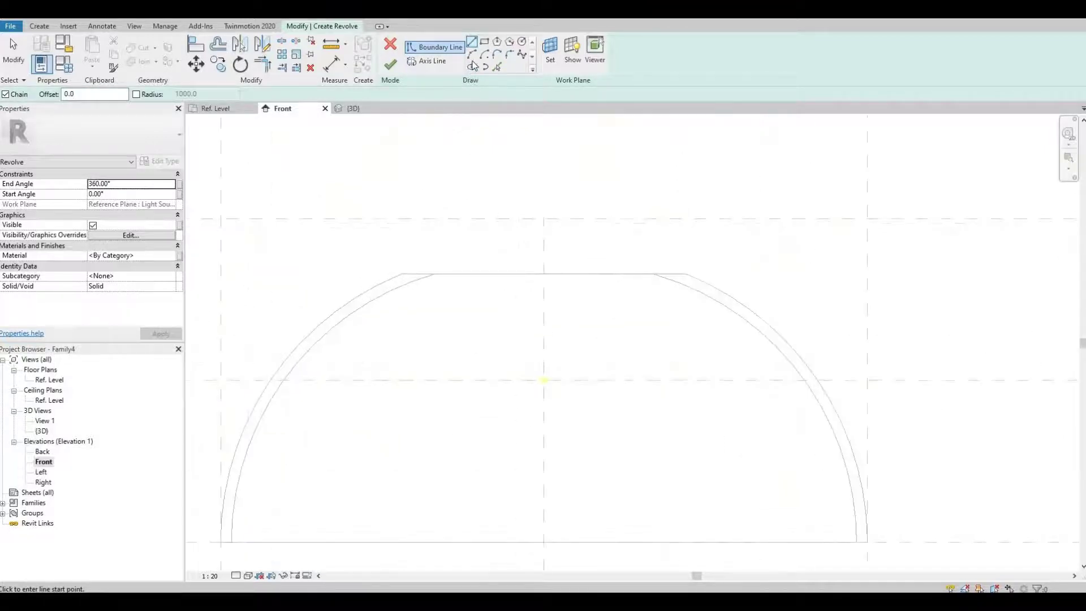
{"action": "scroll", "coordinate": [406, 275], "scroll_direction": "up", "scroll_amount": 1}
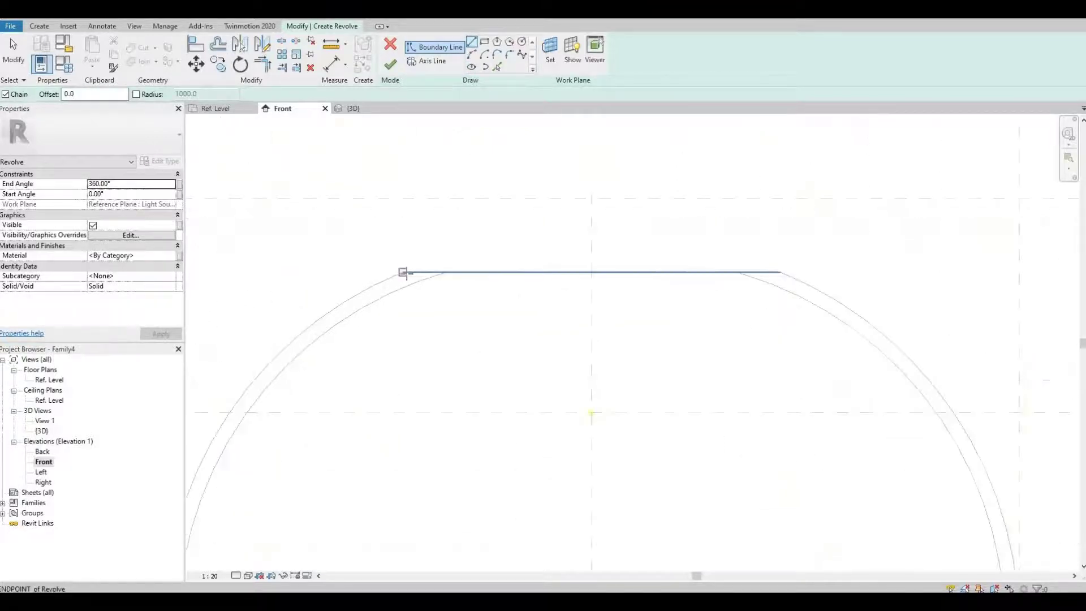
{"action": "left_click", "coordinate": [403, 272]}
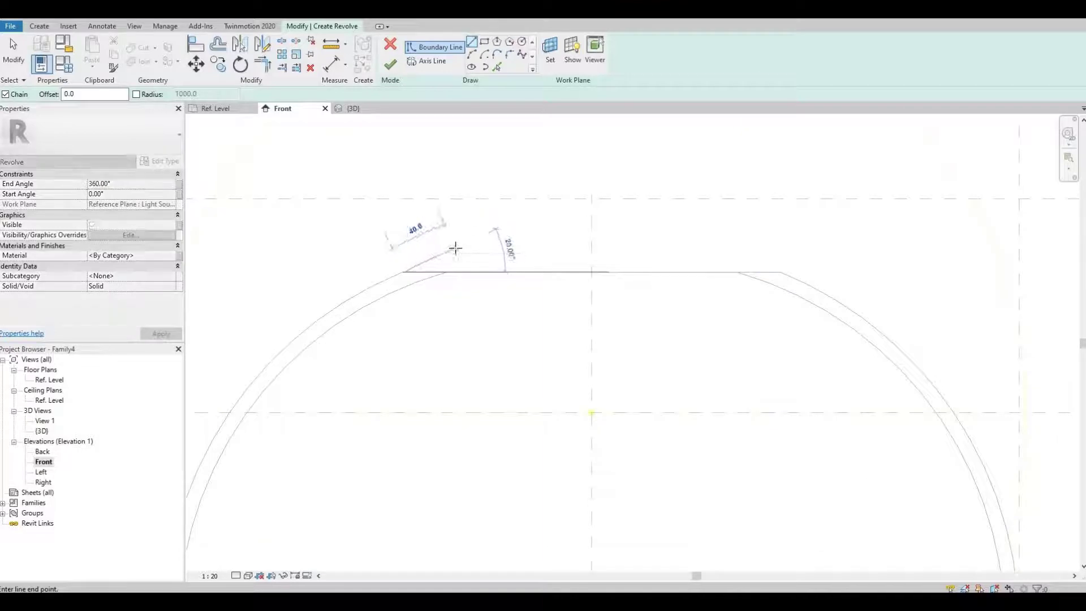
{"action": "left_click", "coordinate": [455, 248]}
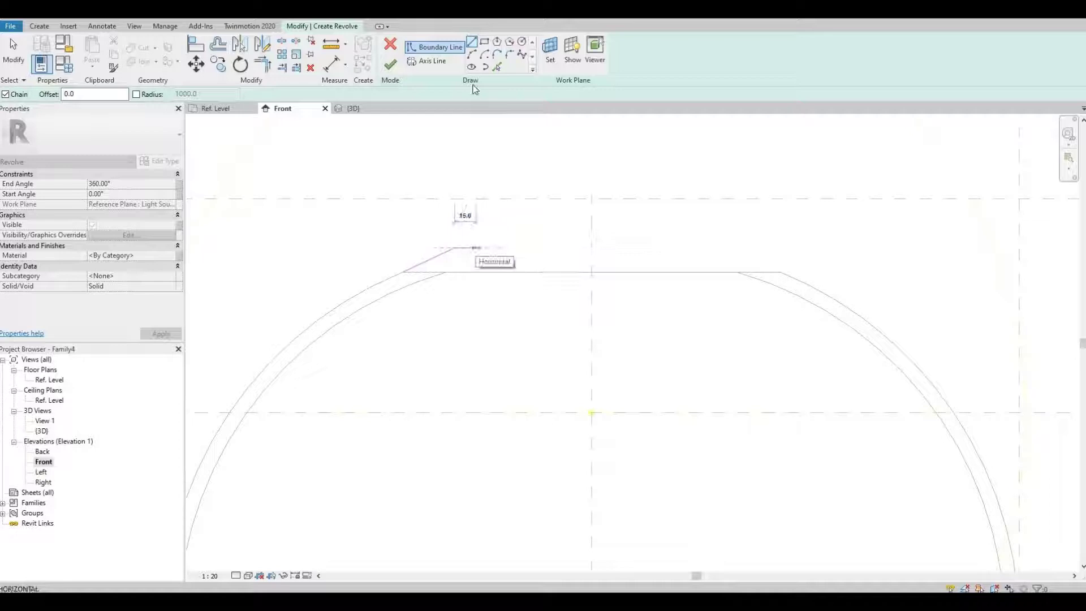
{"action": "key", "text": "Escape"}
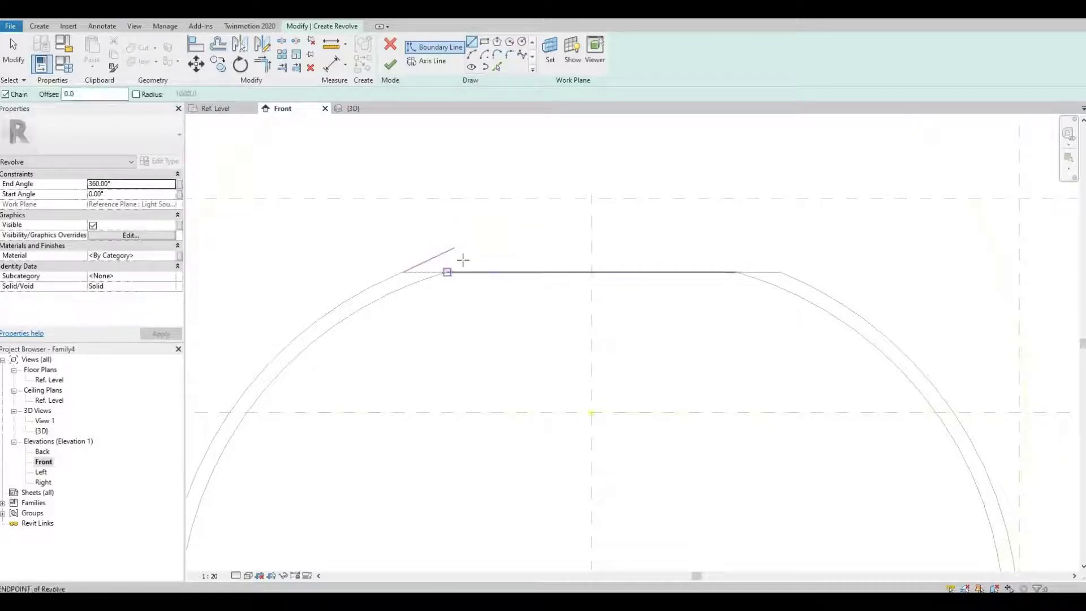
Draw a parallel line about 30 long from the shade's inner upper corner and a horizontal line back to the first slanted line.
{"action": "left_click", "coordinate": [463, 260]}
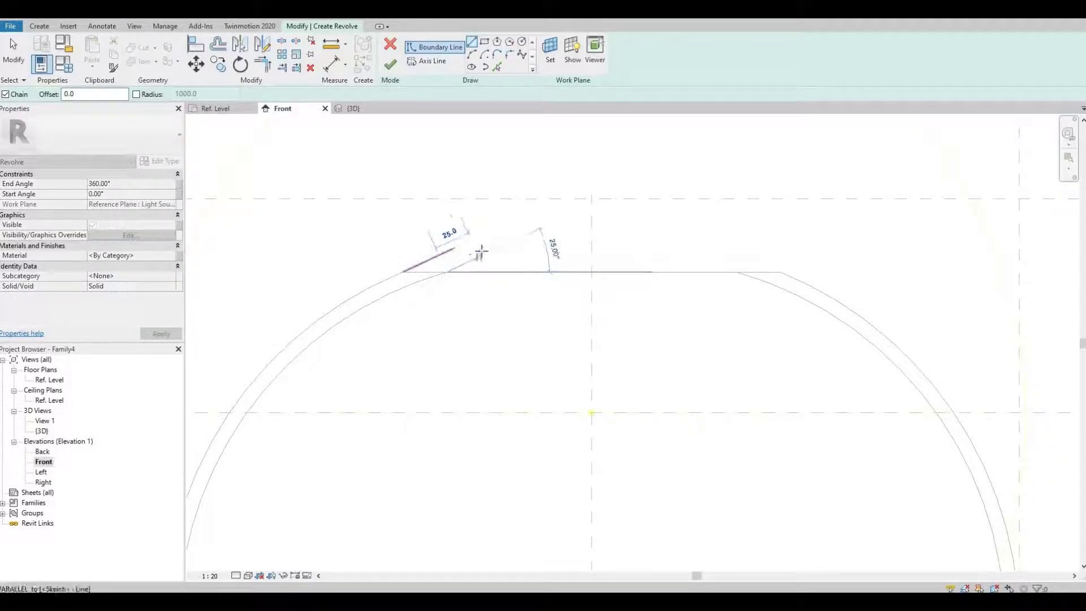
{"action": "left_click", "coordinate": [485, 252]}
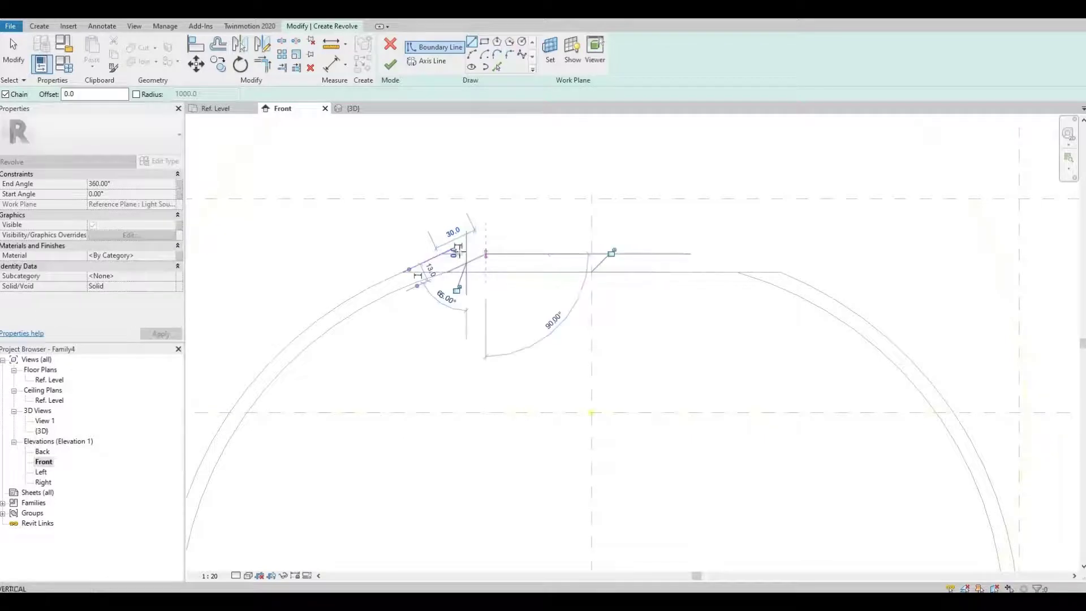
{"action": "left_click", "coordinate": [447, 251]}
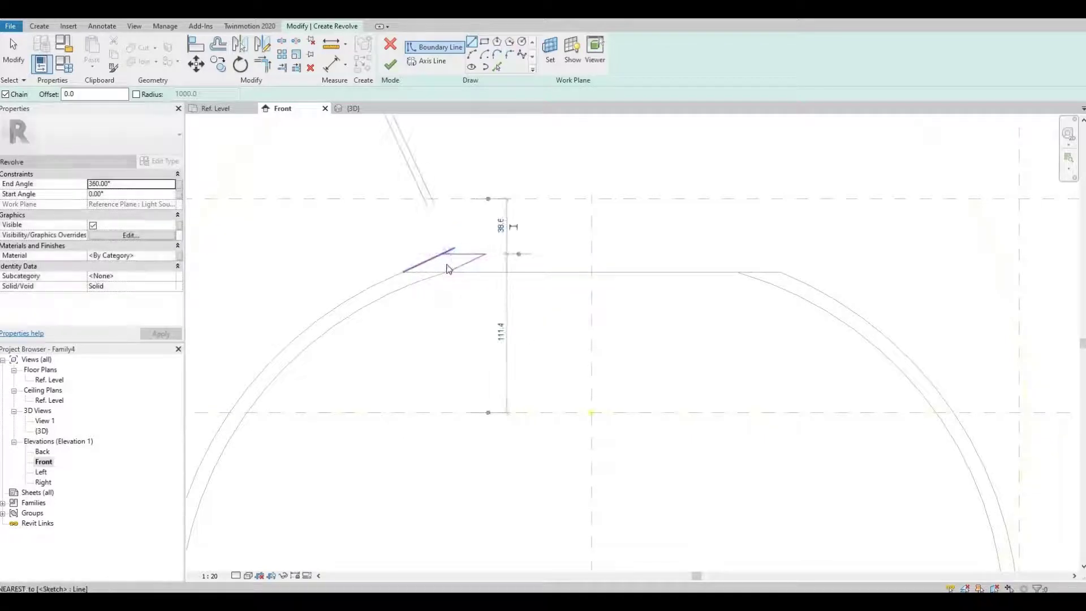
{"action": "key", "text": "Escape"}
{"action": "key", "text": "Escape"}
Try to trim the short horizontal line and the outer slanted line to a corner.
{"action": "key", "text": "r"}
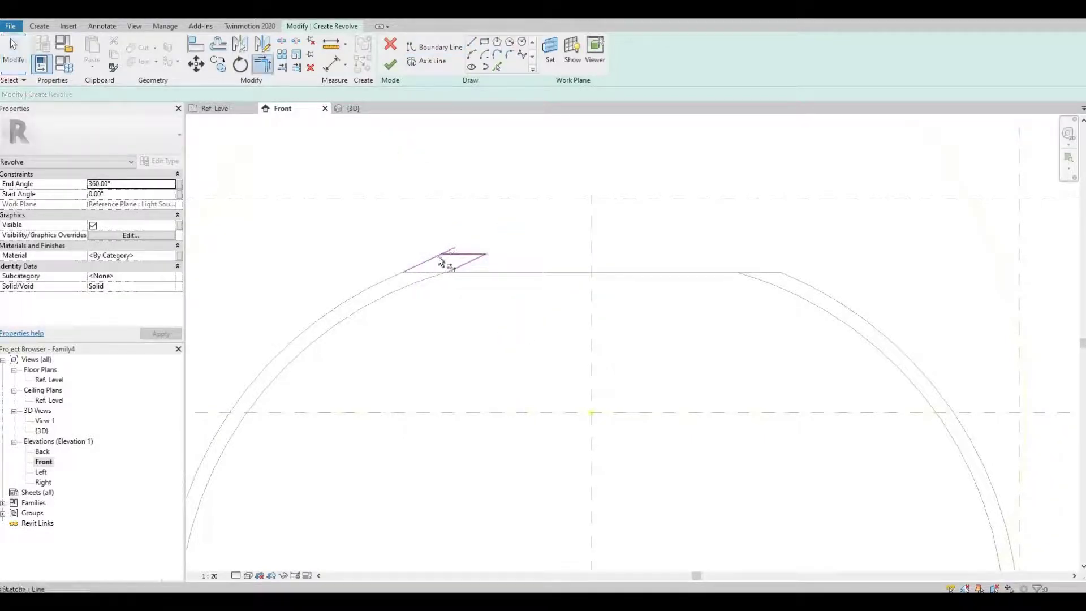
{"action": "left_click", "coordinate": [457, 255]}
{"action": "left_click", "coordinate": [439, 257]}
{"action": "left_click", "coordinate": [452, 255]}
{"action": "left_click", "coordinate": [440, 254]}
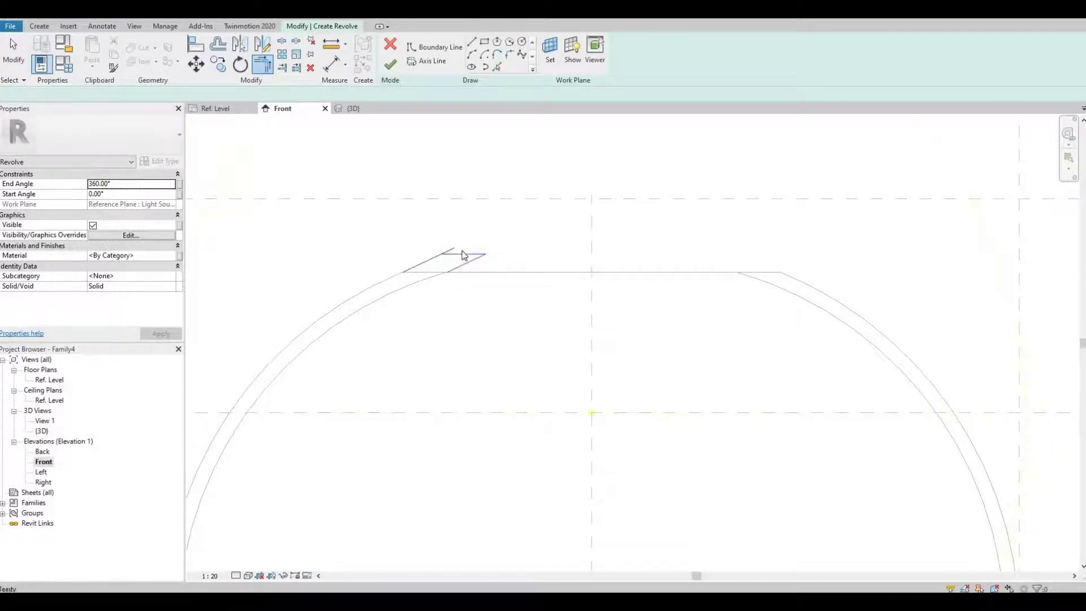
{"action": "scroll", "coordinate": [458, 250], "scroll_direction": "up", "scroll_amount": 3}
{"action": "key", "text": "Escape"}
{"action": "key", "text": "Escape"}
{"action": "scroll", "coordinate": [432, 264], "scroll_direction": "up", "scroll_amount": 2}
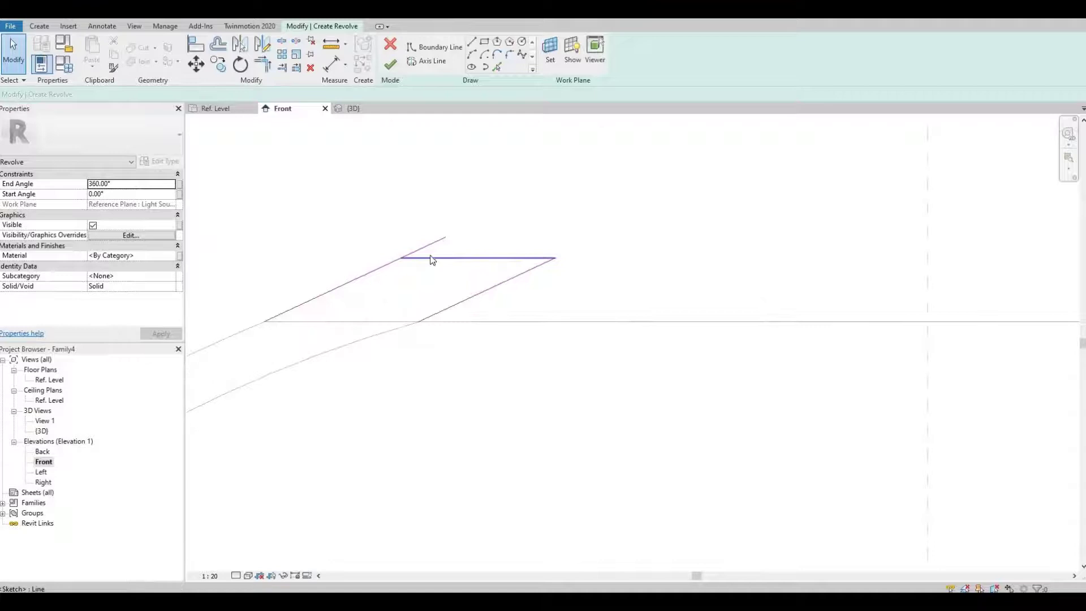
Stretch the short horizontal line past the outer slanted line and trim the two lines to a corner.
{"action": "left_click", "coordinate": [402, 257]}
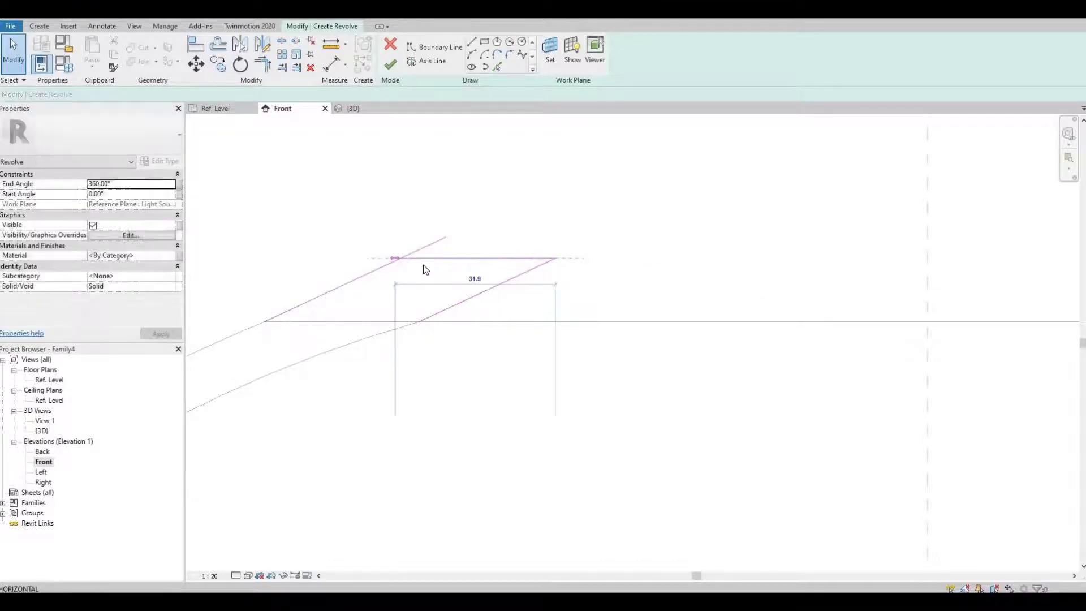
{"action": "key", "text": "Escape"}
{"action": "key", "text": "a"}
{"action": "key", "text": "l"}
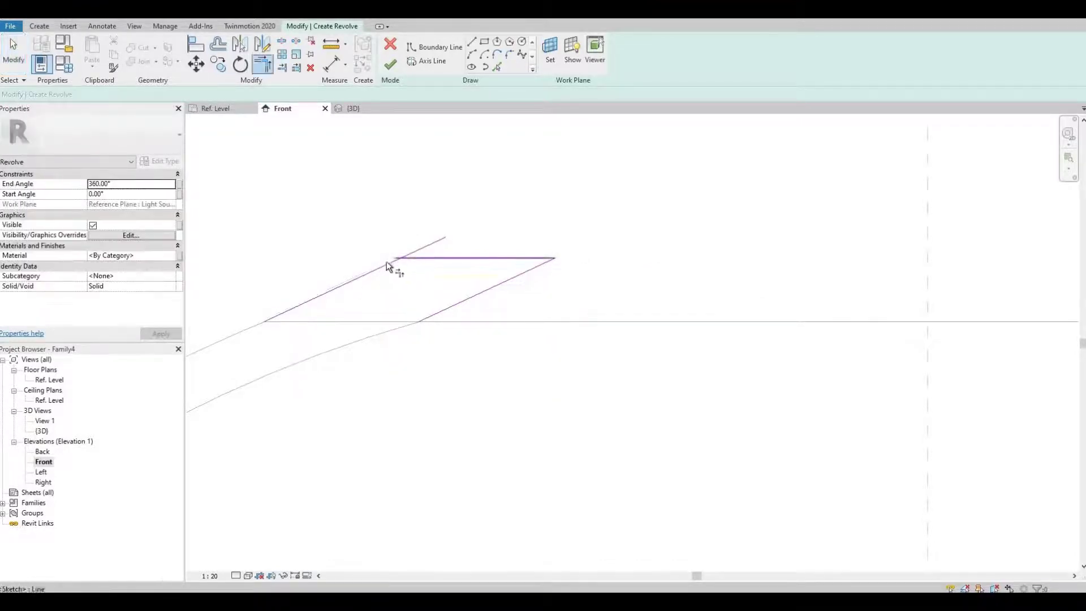
{"action": "key", "text": "Escape"}
{"action": "scroll", "coordinate": [436, 308], "scroll_direction": "down", "scroll_amount": 3}
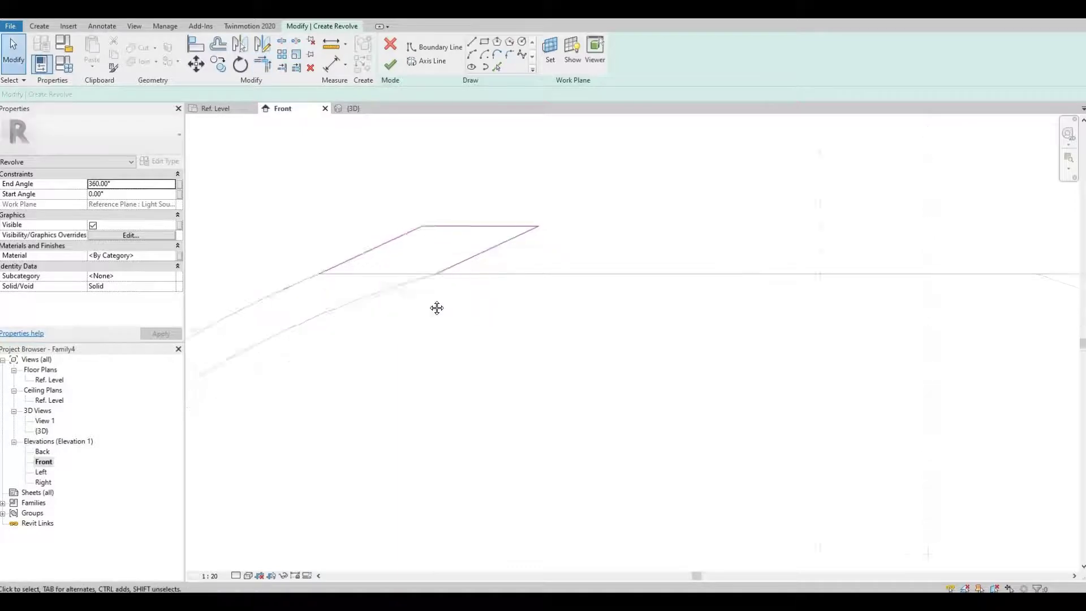
{"action": "scroll", "coordinate": [474, 299], "scroll_direction": "down", "scroll_amount": 3}
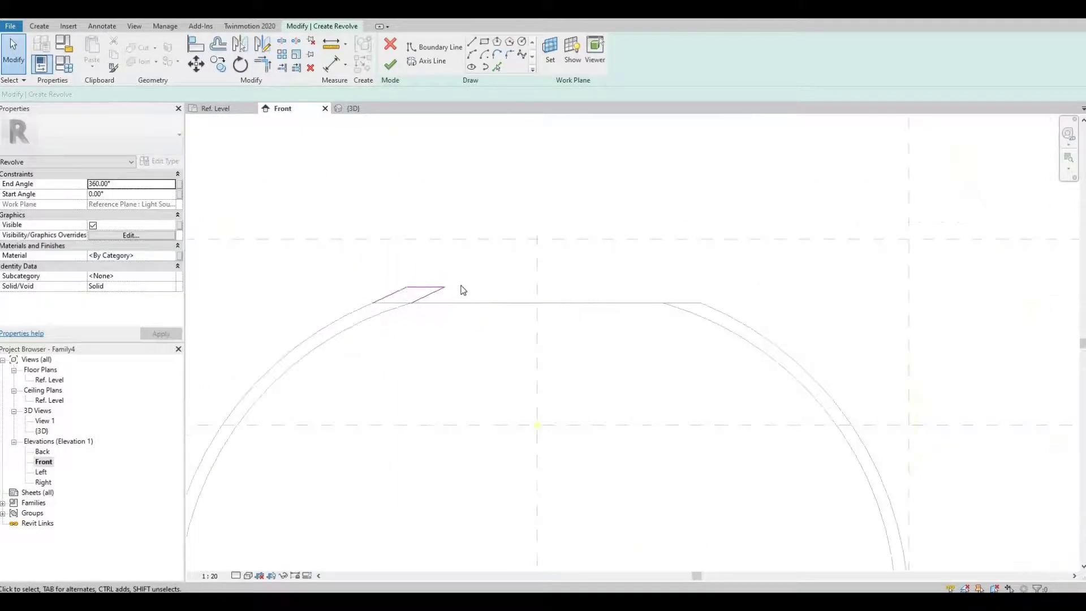
From the inner slanted line's upper end, draw boundary lines horizontally to the centre plane, about 5 up, and about 95 back horizontally.
{"action": "scroll", "coordinate": [462, 290], "scroll_direction": "up", "scroll_amount": 1}
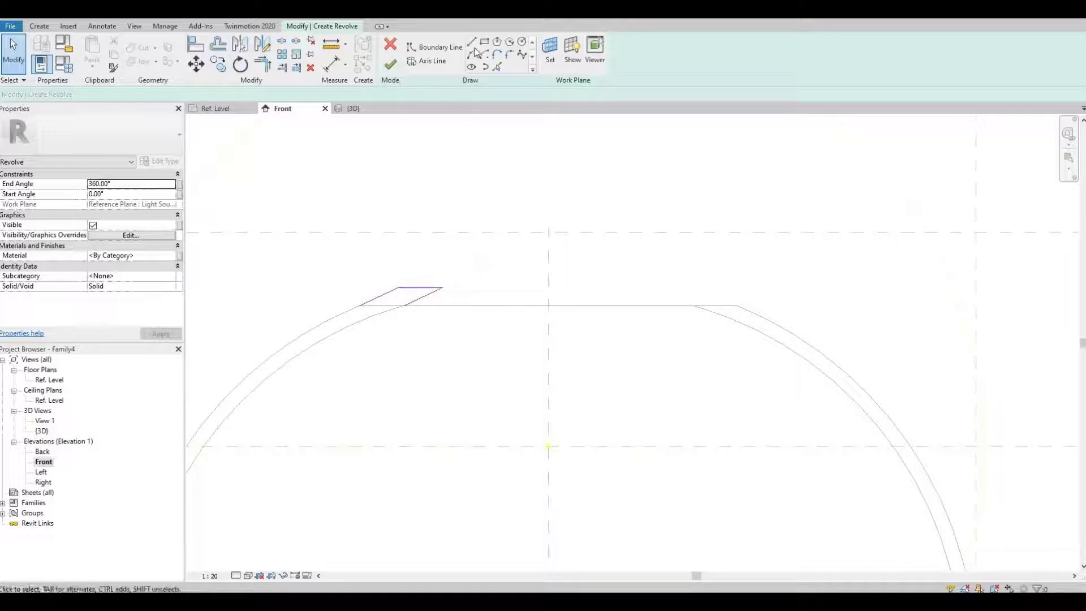
{"action": "left_click", "coordinate": [473, 45]}
{"action": "left_click", "coordinate": [443, 288]}
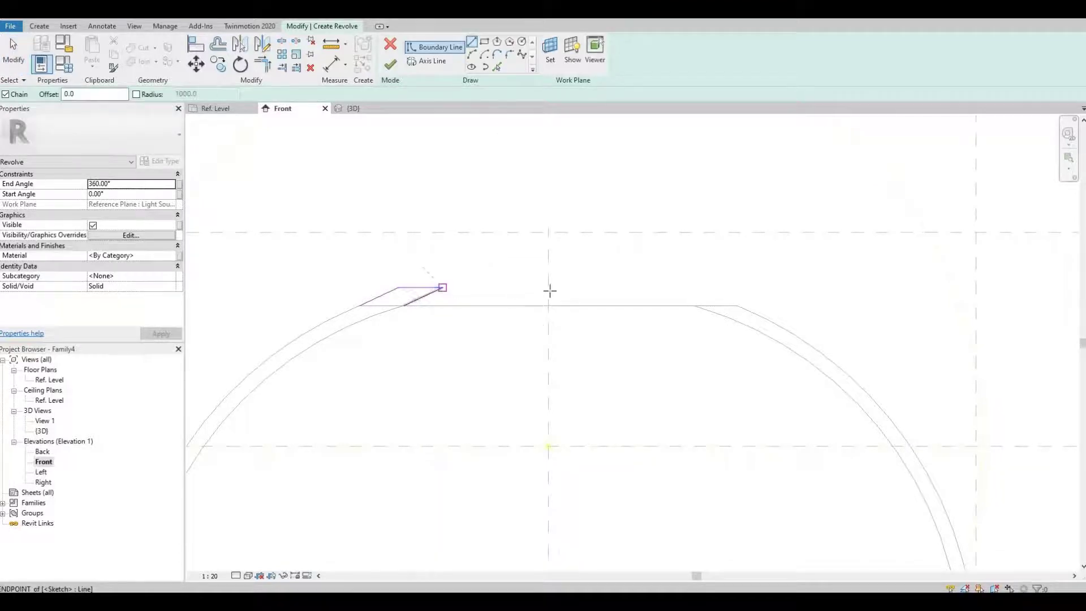
{"action": "left_click", "coordinate": [549, 288]}
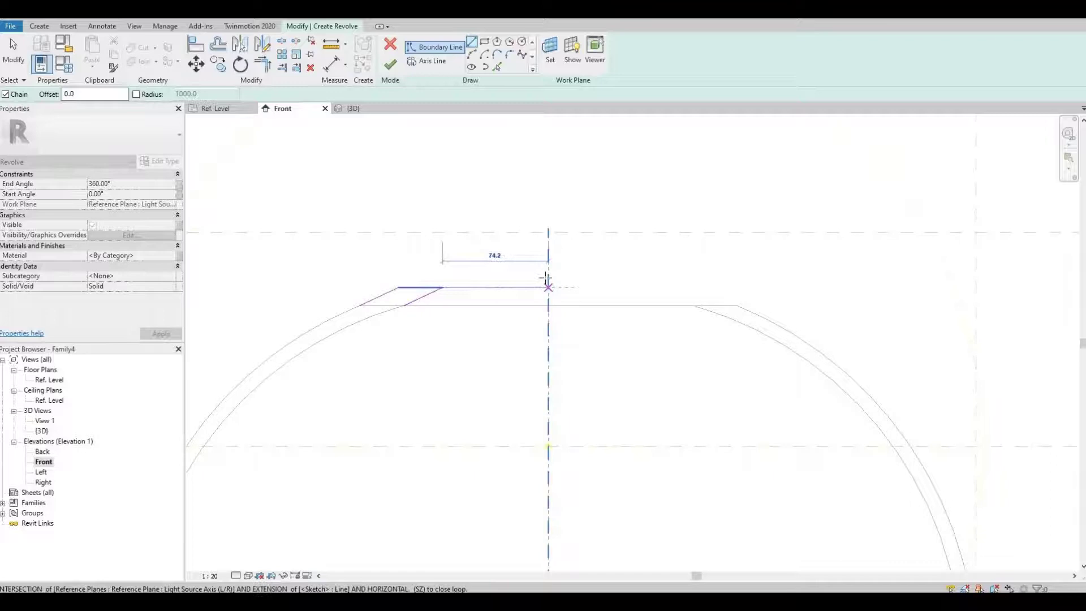
{"action": "left_click", "coordinate": [501, 278]}
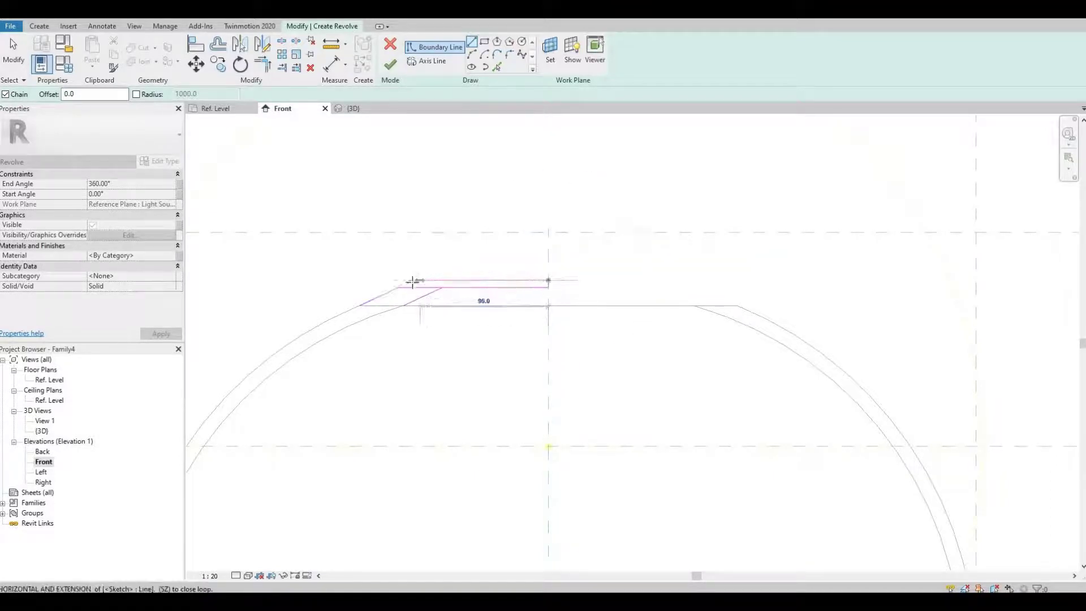
{"action": "left_click", "coordinate": [406, 299]}
{"action": "key", "text": "Escape"}
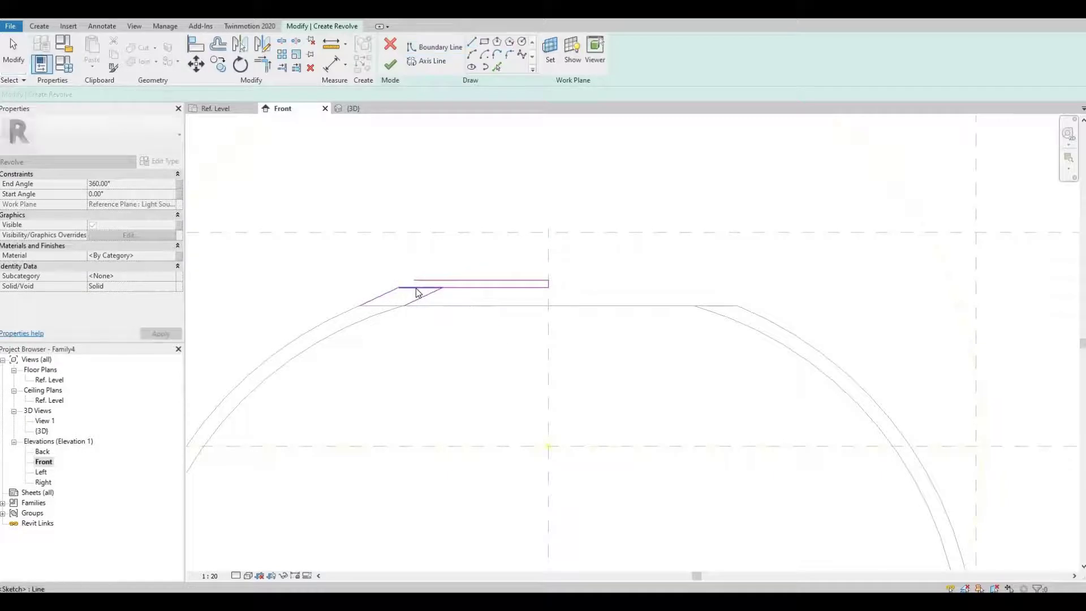
Delete the short horizontal line between the slanted lines and extend the outer slanted line to a corner with the top line.
{"action": "scroll", "coordinate": [416, 289], "scroll_direction": "up", "scroll_amount": 1}
{"action": "left_click", "coordinate": [413, 288]}
{"action": "key", "text": "Delete"}
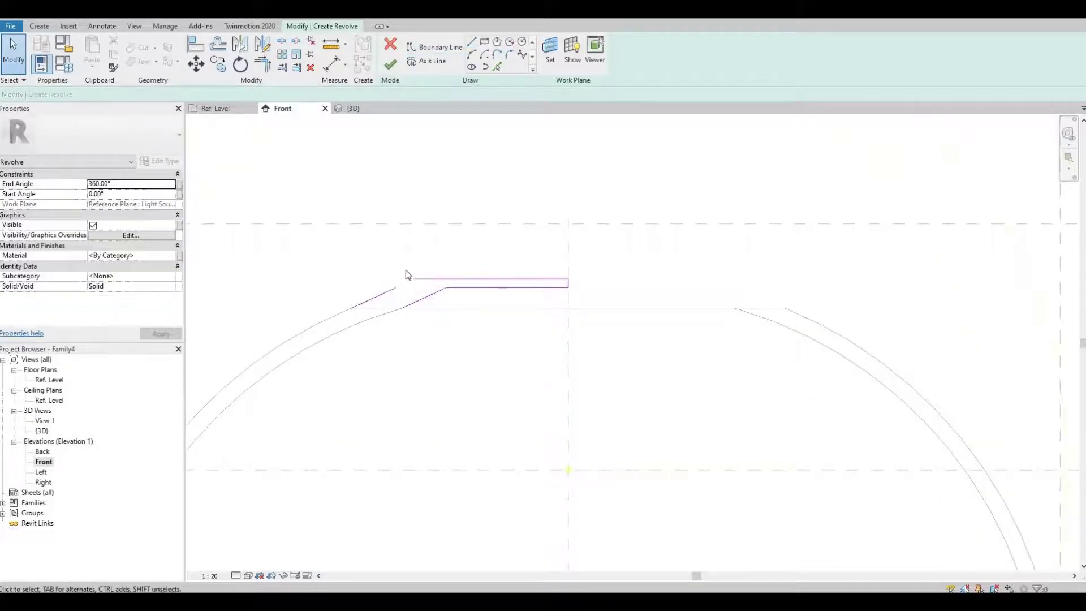
{"action": "key", "text": "t"}
{"action": "key", "text": "r"}
{"action": "left_click", "coordinate": [379, 296]}
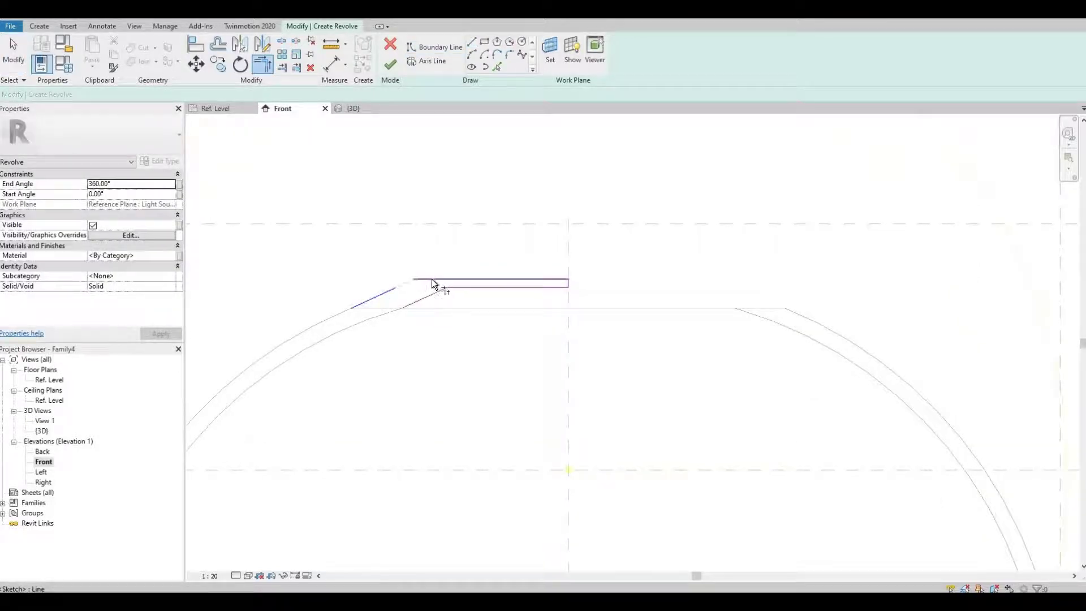
{"action": "key", "text": "Escape"}
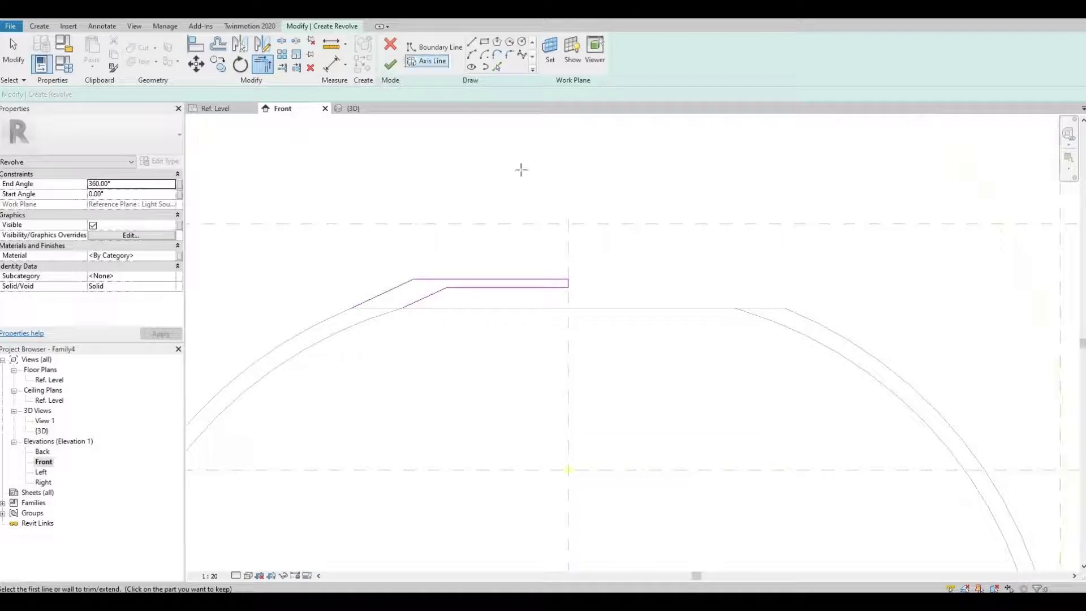
Draw a vertical axis line about 105 long on the centre plane and try to finish the revolve.
{"action": "left_click", "coordinate": [427, 60]}
{"action": "left_click", "coordinate": [568, 229]}
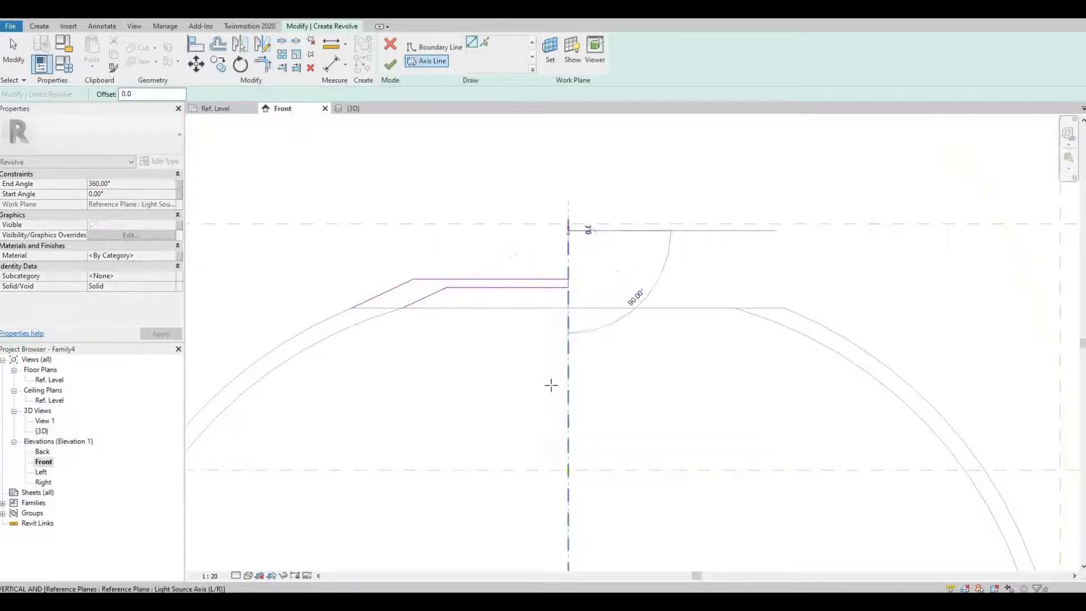
{"action": "left_click", "coordinate": [569, 402]}
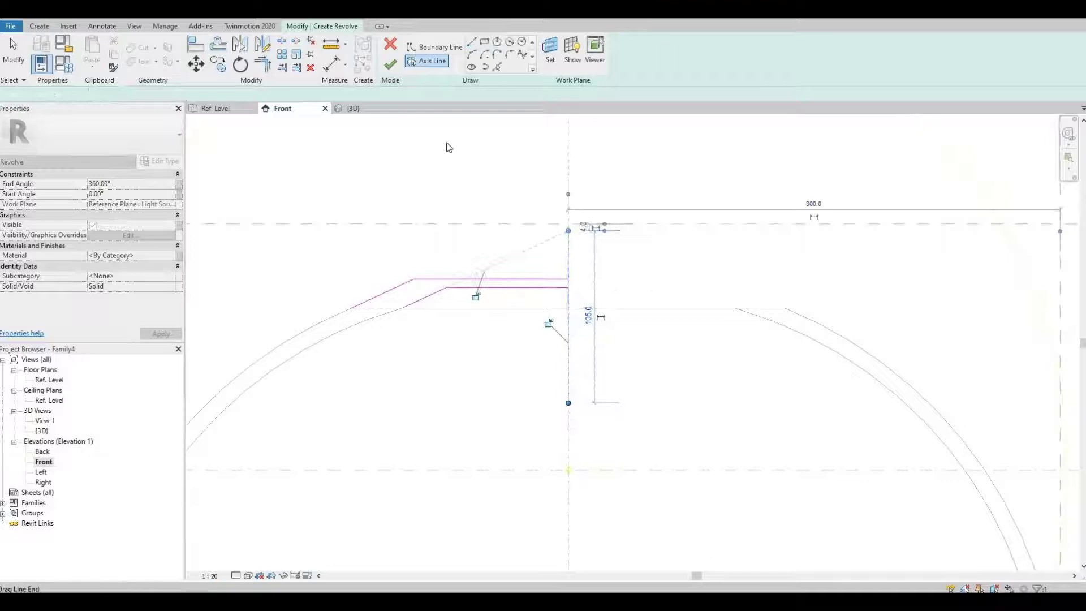
{"action": "left_click", "coordinate": [390, 64]}
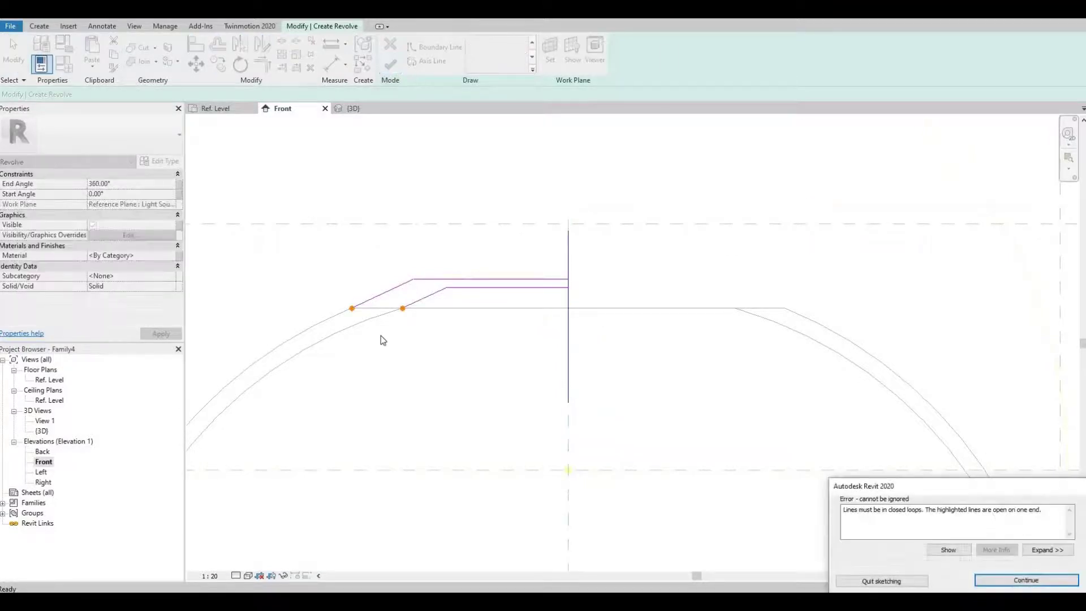
{"action": "key", "text": "Return"}
Close the profile's open lower end with a horizontal boundary line about 31 long between the two slanted lines.
{"action": "scroll", "coordinate": [420, 301], "scroll_direction": "up", "scroll_amount": 3}
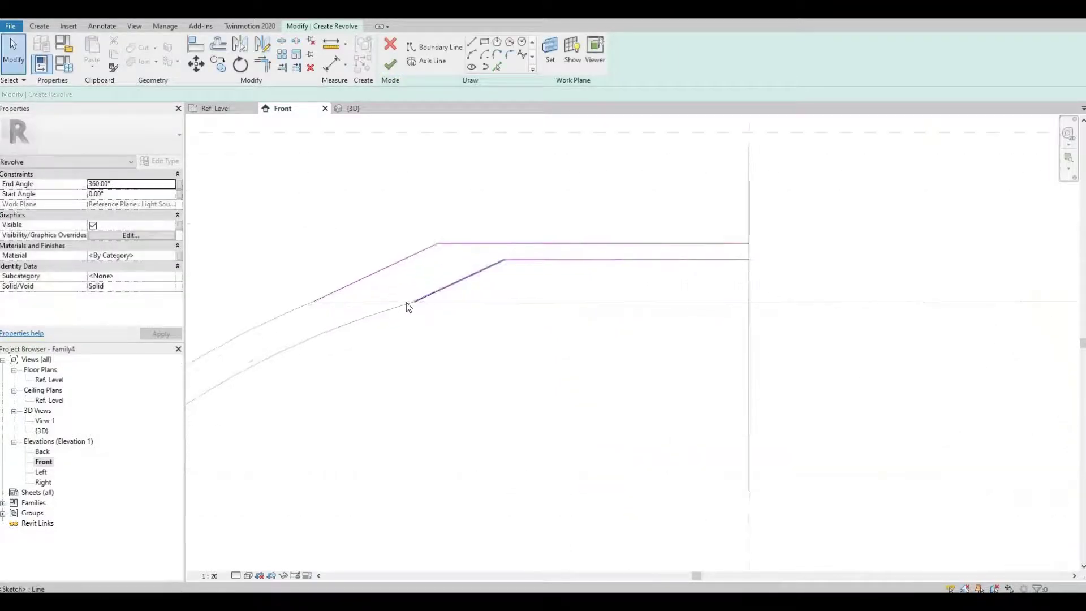
{"action": "left_click", "coordinate": [401, 302]}
{"action": "scroll", "coordinate": [400, 302], "scroll_direction": "up", "scroll_amount": 1}
{"action": "scroll", "coordinate": [317, 302], "scroll_direction": "up", "scroll_amount": 1}
{"action": "key", "text": "Escape"}
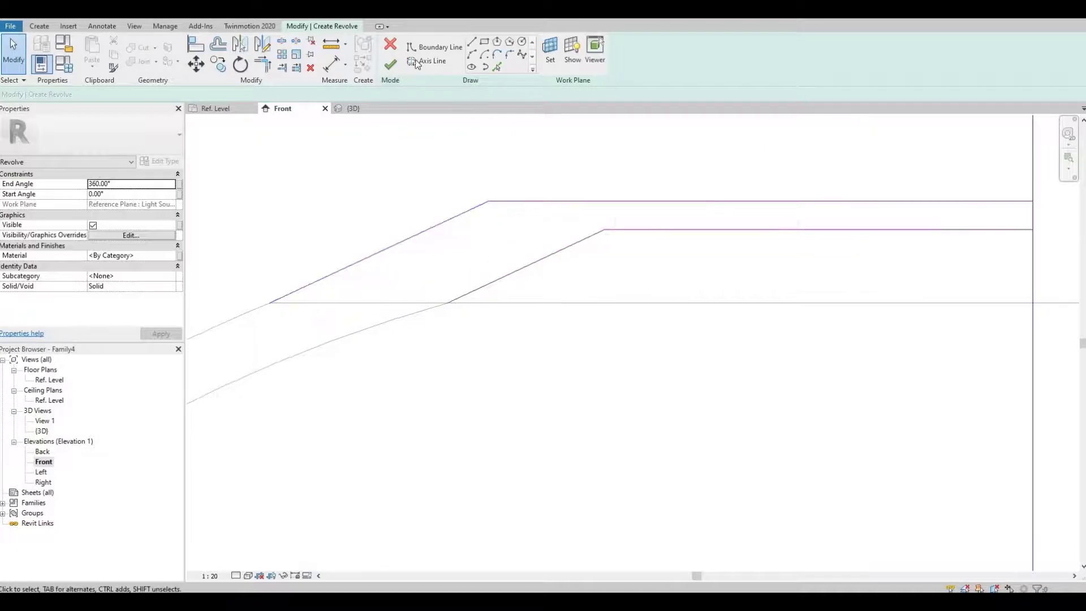
{"action": "key", "text": "l"}
{"action": "key", "text": "i"}
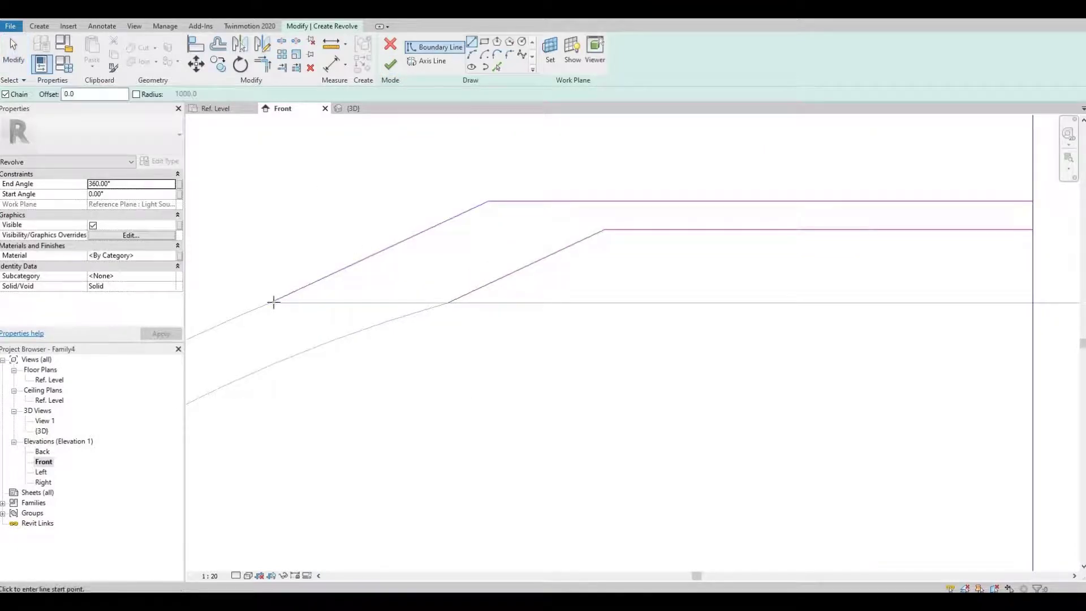
{"action": "left_click", "coordinate": [270, 303]}
{"action": "left_click", "coordinate": [454, 303]}
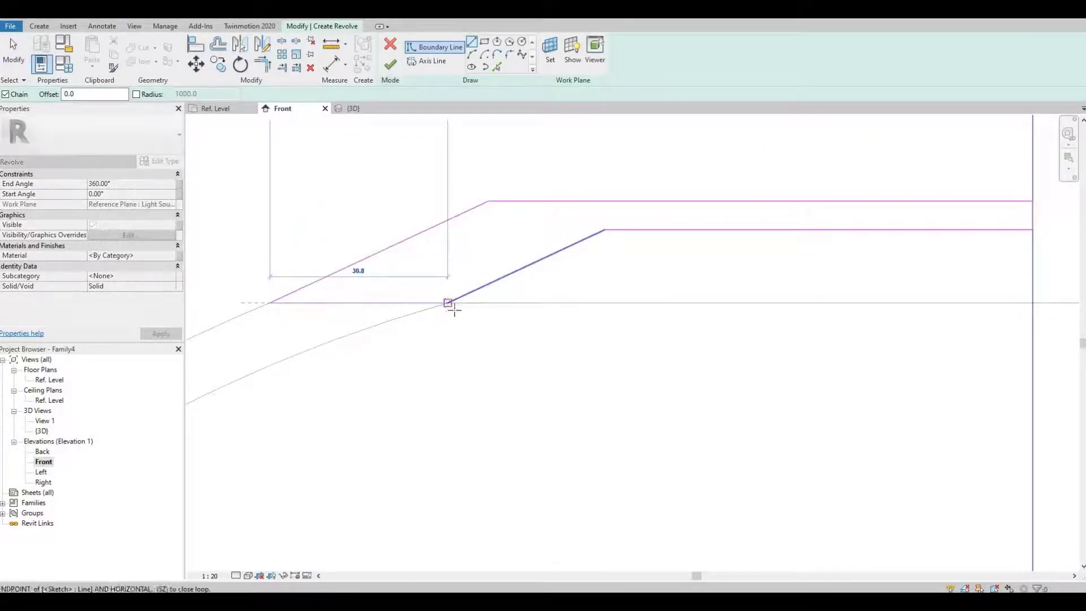
{"action": "key", "text": "Escape"}
{"action": "scroll", "coordinate": [456, 250], "scroll_direction": "down", "scroll_amount": 2}
{"action": "scroll", "coordinate": [475, 243], "scroll_direction": "down", "scroll_amount": 2}
{"action": "scroll", "coordinate": [430, 193], "scroll_direction": "down", "scroll_amount": 2}
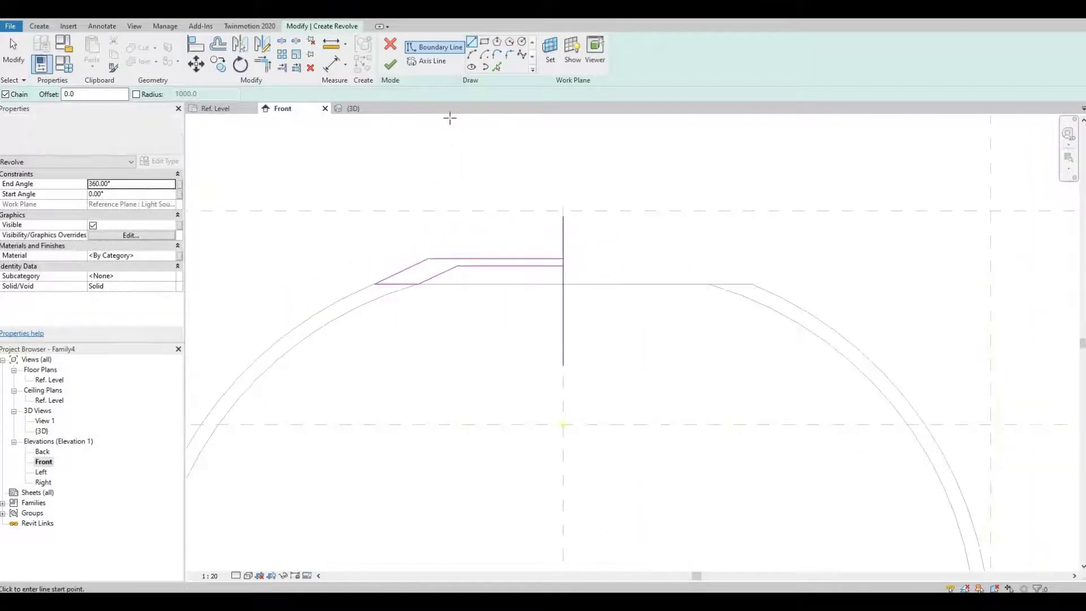
Finish the cap revolve and check the cap on top of the lampshade in the 3D view.
{"action": "left_click", "coordinate": [391, 66]}
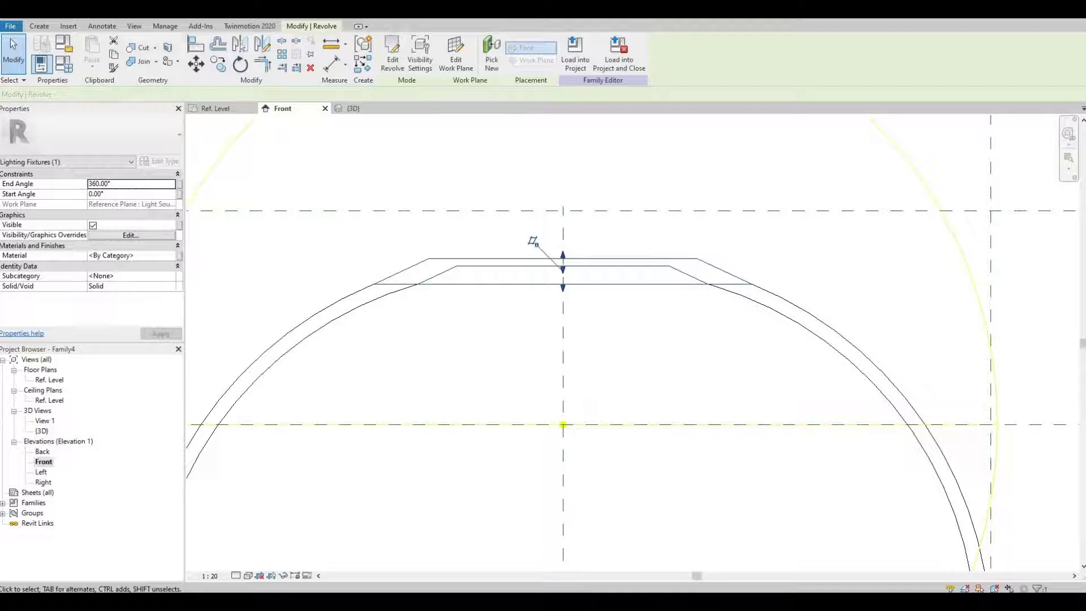
{"action": "left_click", "coordinate": [353, 109]}
{"action": "middle_click_drag", "start_coordinate": [669, 316], "coordinate": [703, 345], "text": "shift"}
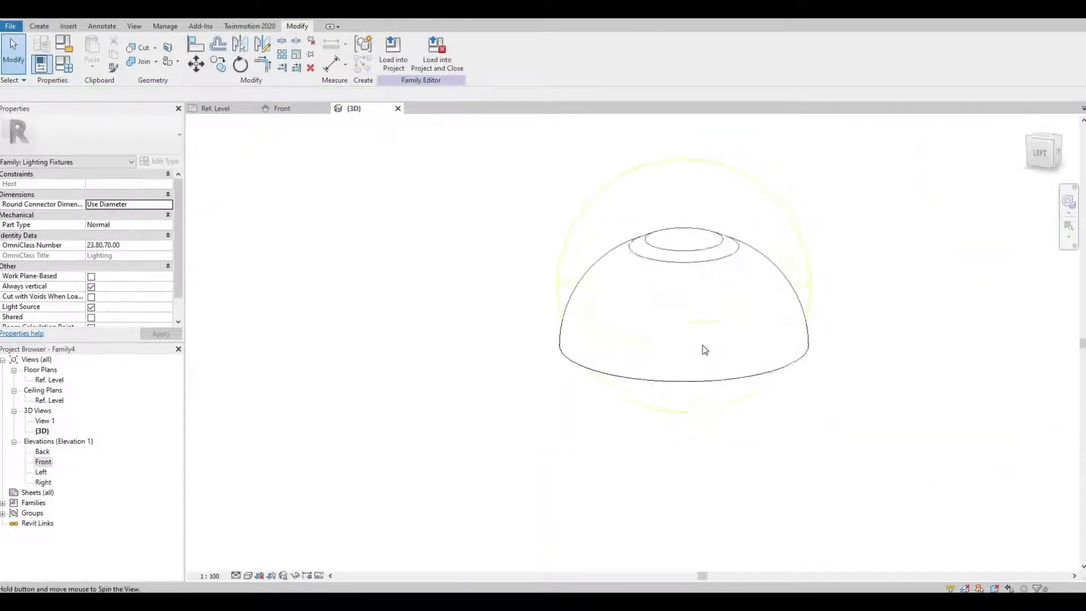
{"action": "middle_click_drag", "start_coordinate": [693, 290], "coordinate": [703, 262], "text": "shift"}
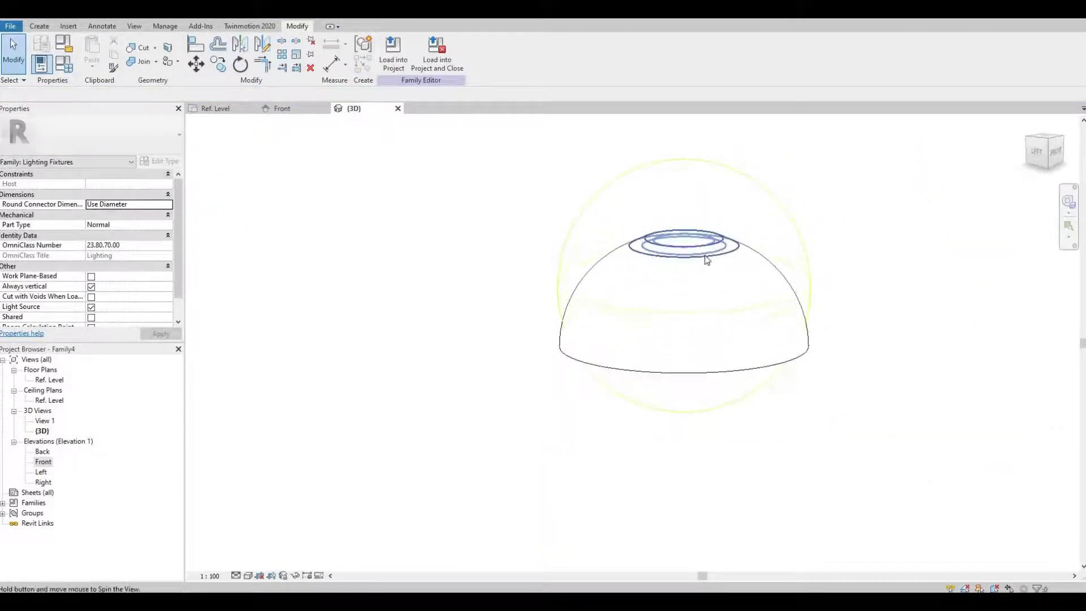
{"action": "scroll", "coordinate": [700, 256], "scroll_direction": "up", "scroll_amount": 1}
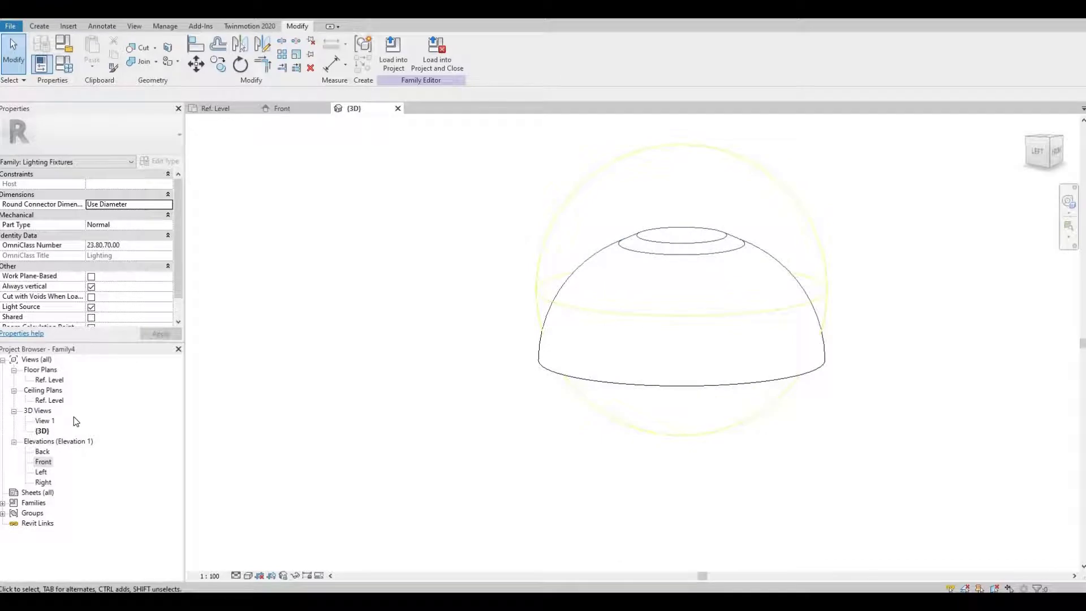
Begin a solid sweep with a sketched path in the Front elevation.
{"action": "double_click", "coordinate": [42, 463]}
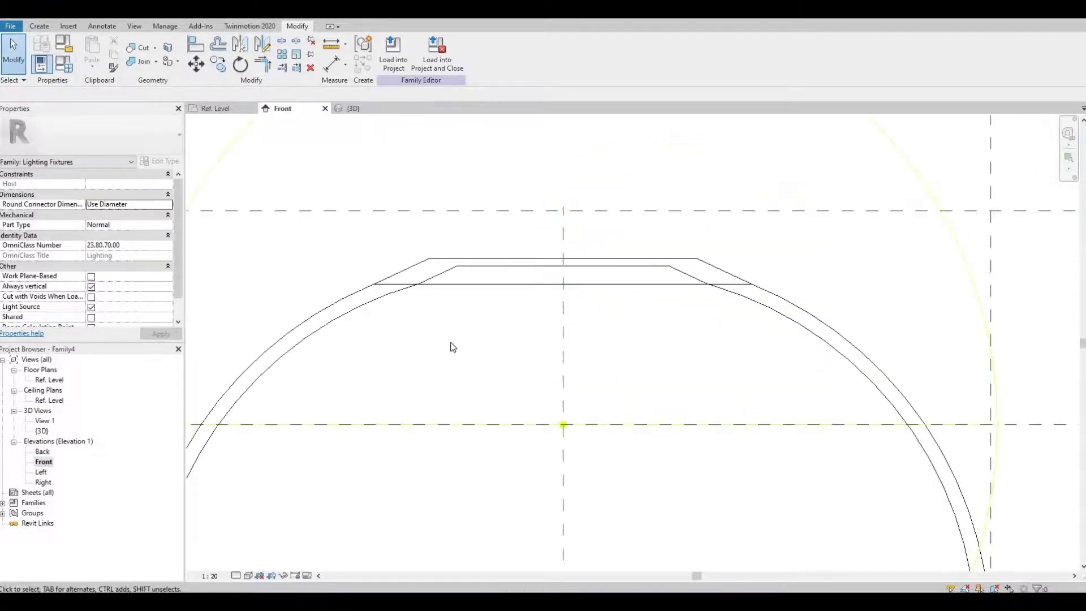
{"action": "scroll", "coordinate": [495, 281], "scroll_direction": "down", "scroll_amount": 3}
{"action": "scroll", "coordinate": [506, 244], "scroll_direction": "down", "scroll_amount": 5}
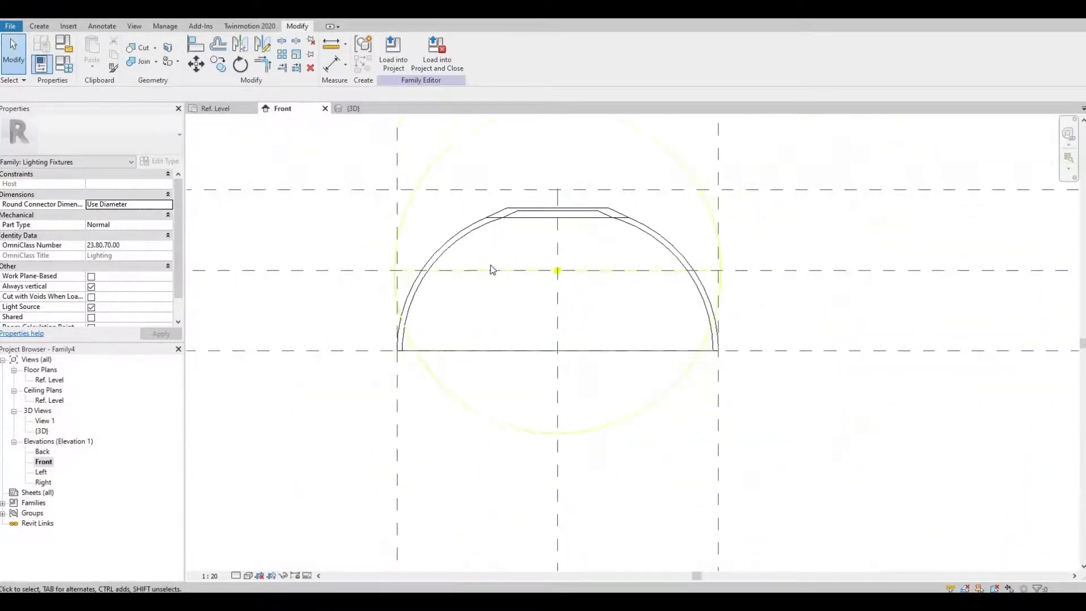
{"action": "scroll", "coordinate": [525, 230], "scroll_direction": "down", "scroll_amount": 2}
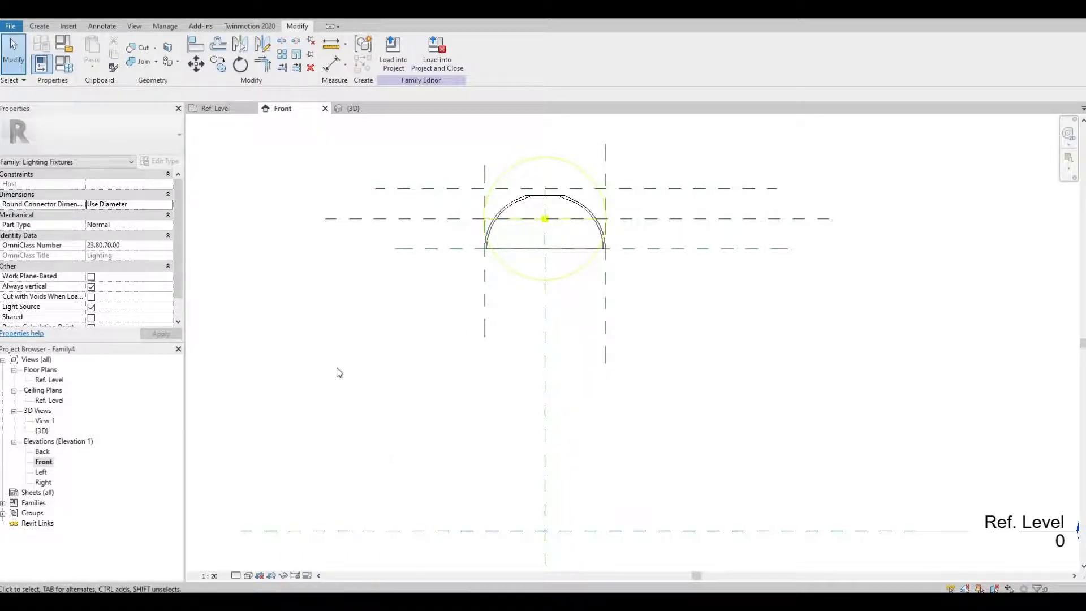
{"action": "left_click", "coordinate": [40, 26]}
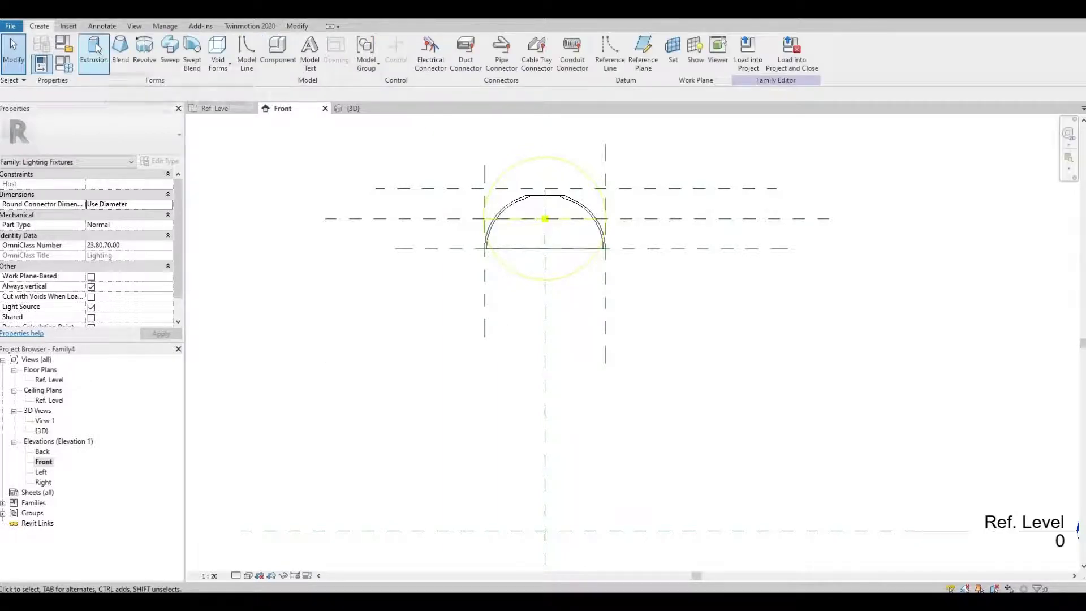
{"action": "left_click", "coordinate": [171, 52]}
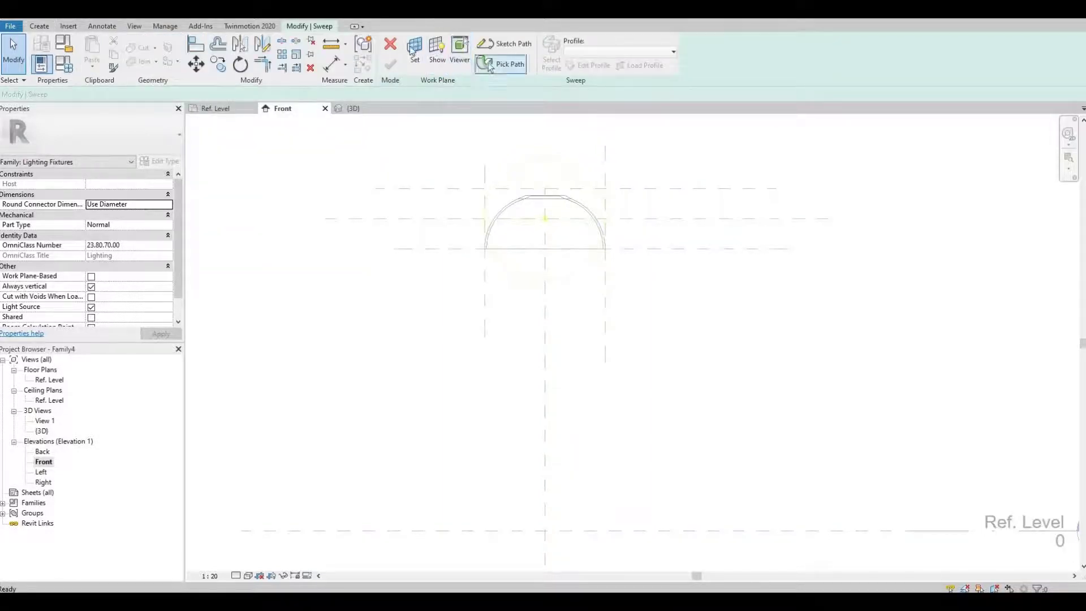
{"action": "left_click", "coordinate": [511, 47]}
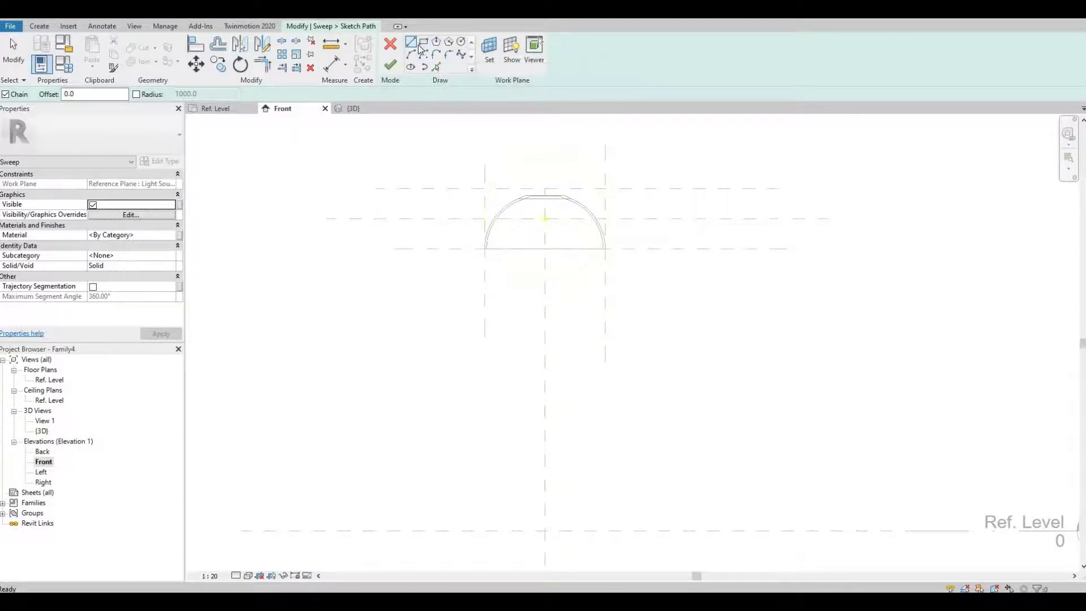
Draw a spline path from the cap's top centre, arching over the shade's left side and running vertically down to the Ref. Level.
{"action": "left_click", "coordinate": [462, 54]}
{"action": "scroll", "coordinate": [557, 190], "scroll_direction": "up", "scroll_amount": 2}
{"action": "scroll", "coordinate": [559, 192], "scroll_direction": "up", "scroll_amount": 2}
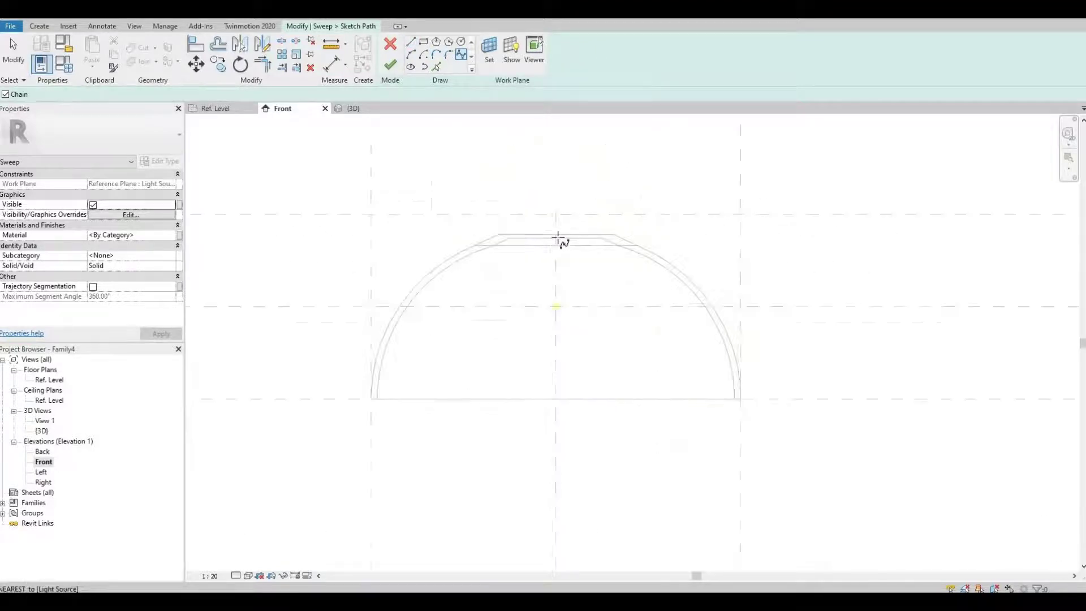
{"action": "left_click", "coordinate": [556, 233]}
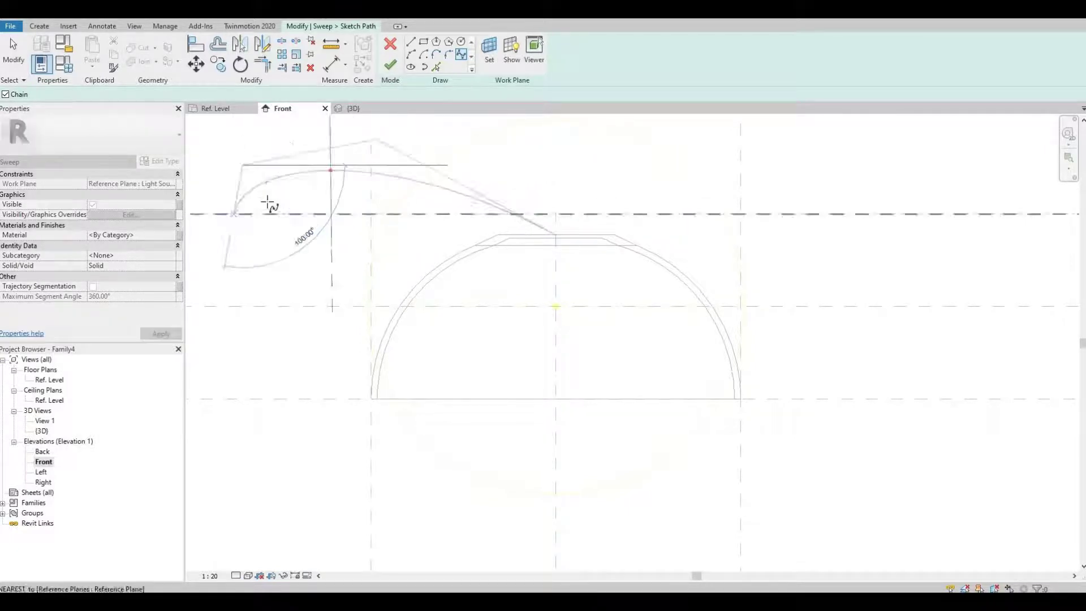
{"action": "scroll", "coordinate": [272, 206], "scroll_direction": "down", "scroll_amount": 3}
{"action": "scroll", "coordinate": [317, 187], "scroll_direction": "down", "scroll_amount": 4}
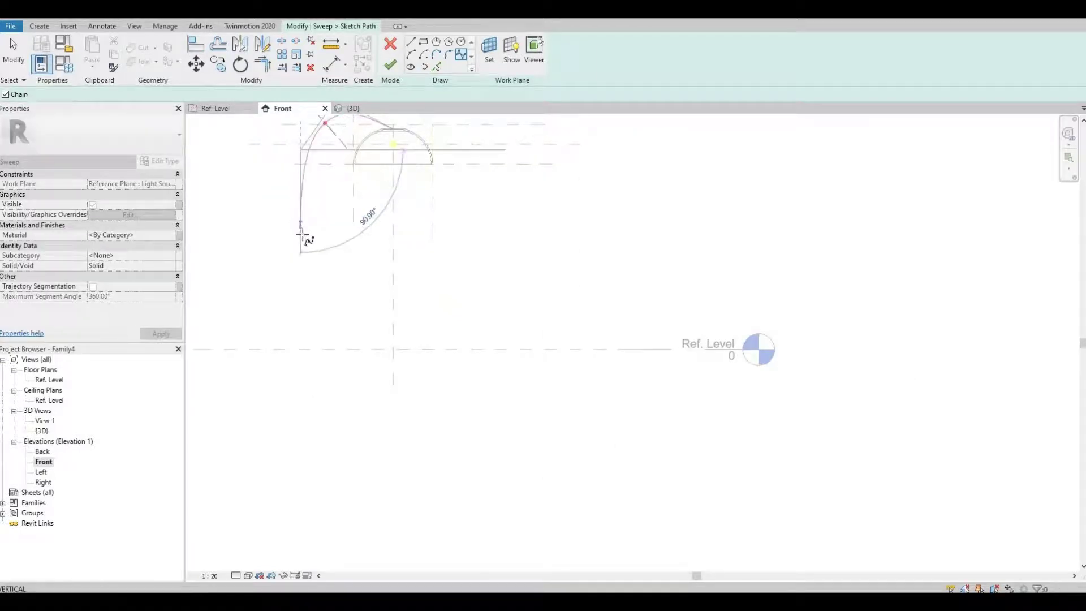
{"action": "left_click", "coordinate": [302, 234]}
{"action": "middle_click_drag", "start_coordinate": [304, 241], "coordinate": [306, 211]}
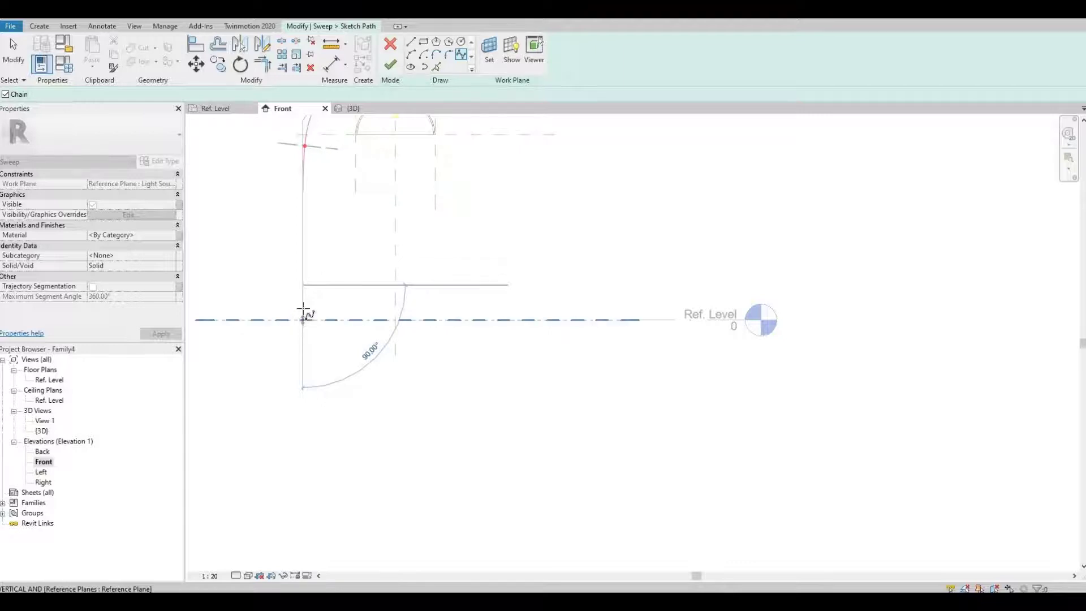
{"action": "left_click", "coordinate": [303, 317]}
{"action": "key", "text": "Escape"}
{"action": "key", "text": "Escape"}
Reshape the spline's arch by moving its two upper control points, one nearly above the cap's centre and one further up and outward.
{"action": "middle_click_drag", "start_coordinate": [347, 206], "coordinate": [347, 287]}
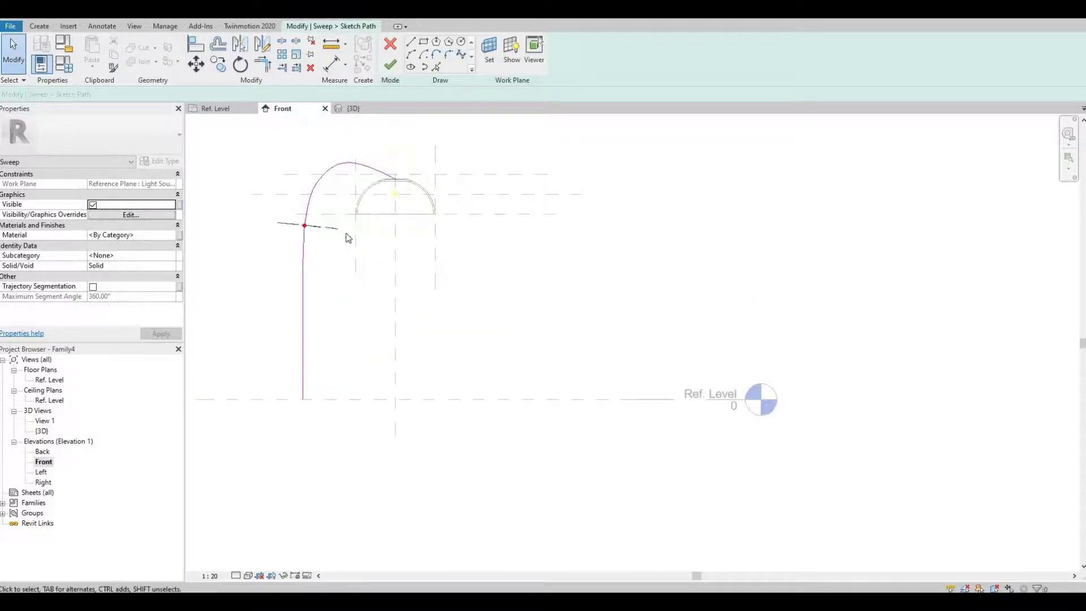
{"action": "middle_click_drag", "start_coordinate": [348, 238], "coordinate": [345, 256]}
{"action": "scroll", "coordinate": [356, 234], "scroll_direction": "up", "scroll_amount": 2}
{"action": "middle_click_drag", "start_coordinate": [415, 199], "coordinate": [468, 189]}
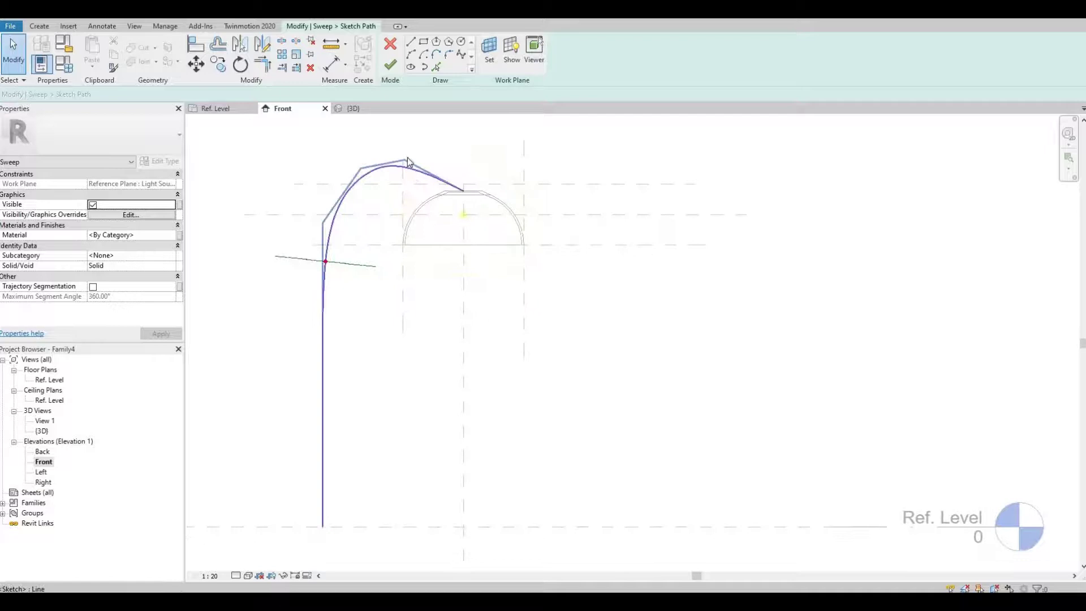
{"action": "left_click", "coordinate": [408, 162]}
{"action": "scroll", "coordinate": [404, 164], "scroll_direction": "up", "scroll_amount": 3}
{"action": "left_click_drag", "start_coordinate": [403, 161], "coordinate": [469, 131]}
{"action": "left_click", "coordinate": [357, 176]}
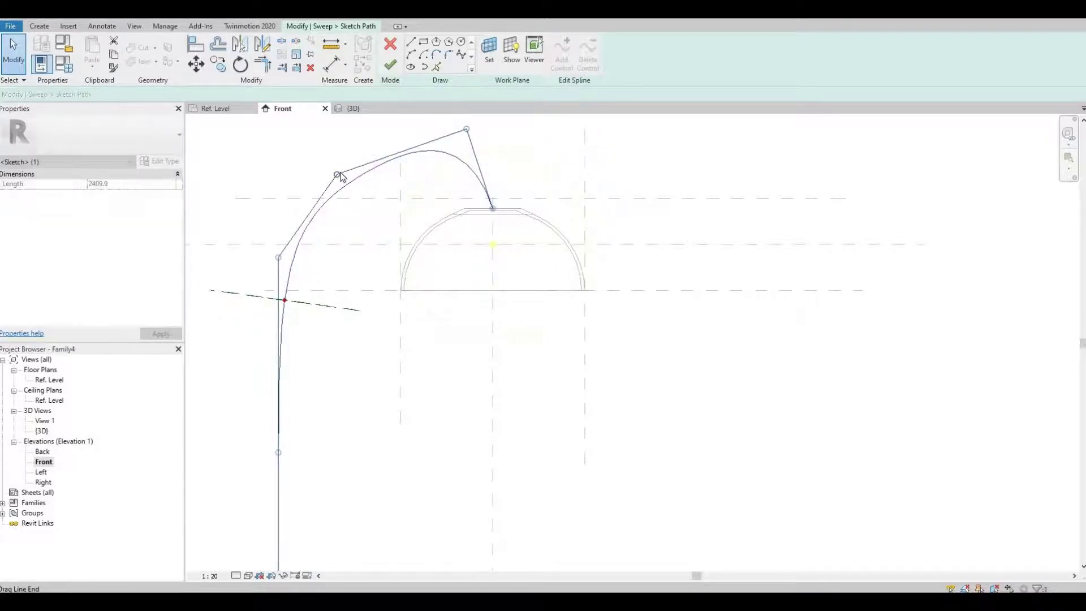
{"action": "left_click_drag", "start_coordinate": [333, 161], "coordinate": [322, 147]}
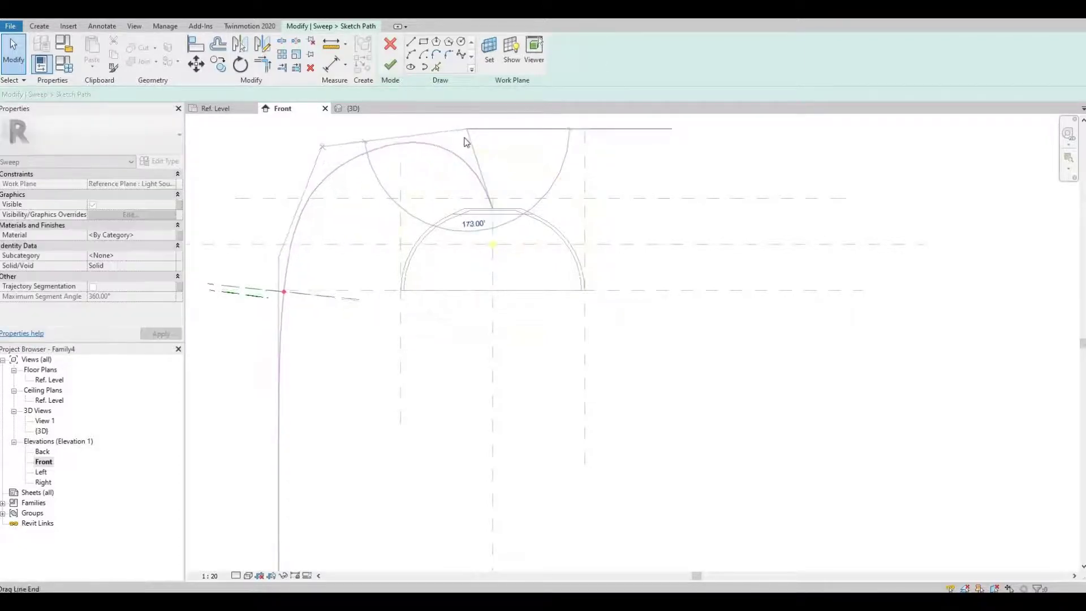
{"action": "left_click_drag", "start_coordinate": [466, 129], "coordinate": [481, 126]}
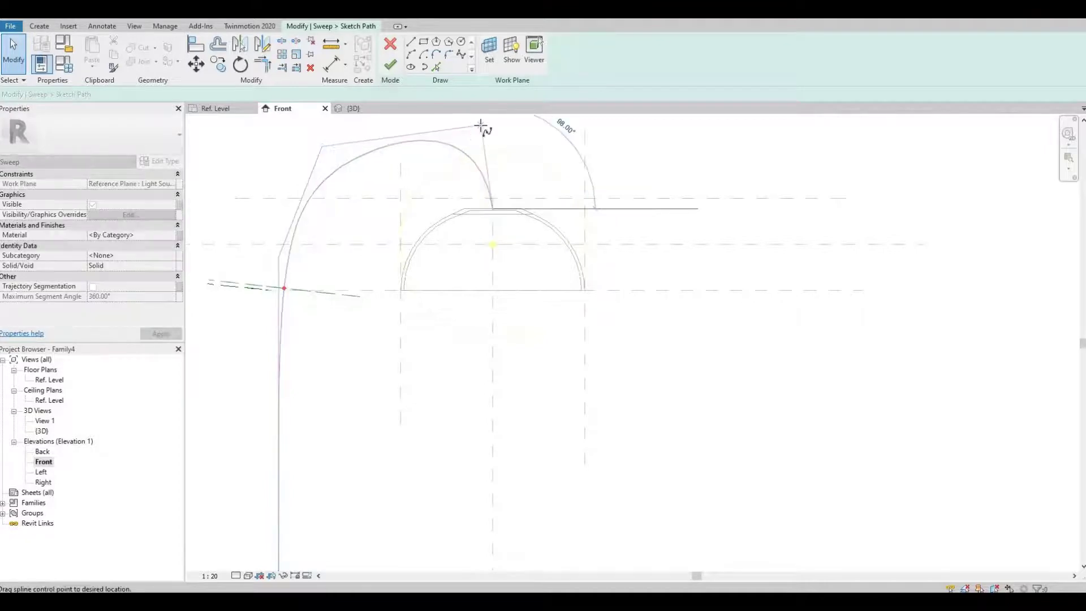
Move the spline's shoulder control point slightly outward and raise the upper outer control point level with the one above the cap.
{"action": "middle_click_drag", "start_coordinate": [335, 236], "coordinate": [387, 205]}
{"action": "left_click_drag", "start_coordinate": [332, 228], "coordinate": [323, 225]}
{"action": "middle_click_drag", "start_coordinate": [367, 178], "coordinate": [369, 230]}
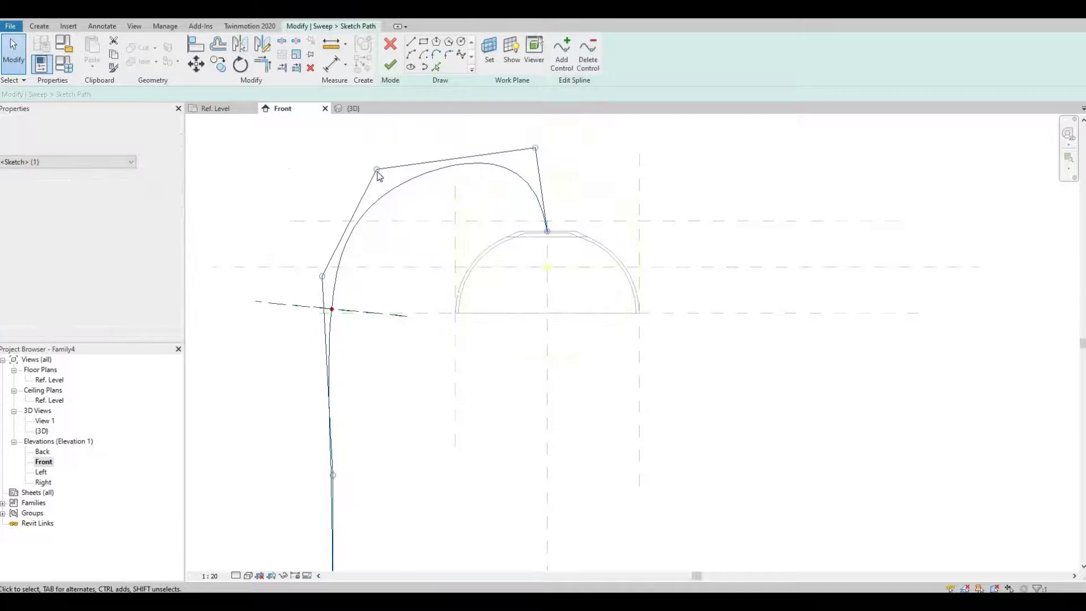
{"action": "mouse_move", "coordinate": [377, 169]}
{"action": "left_mouse_down"}
{"action": "mouse_move", "coordinate": [376, 146]}
{"action": "mouse_move", "coordinate": [378, 156]}
{"action": "left_mouse_up"}
{"action": "scroll", "coordinate": [421, 328], "scroll_direction": "down", "scroll_amount": 4}
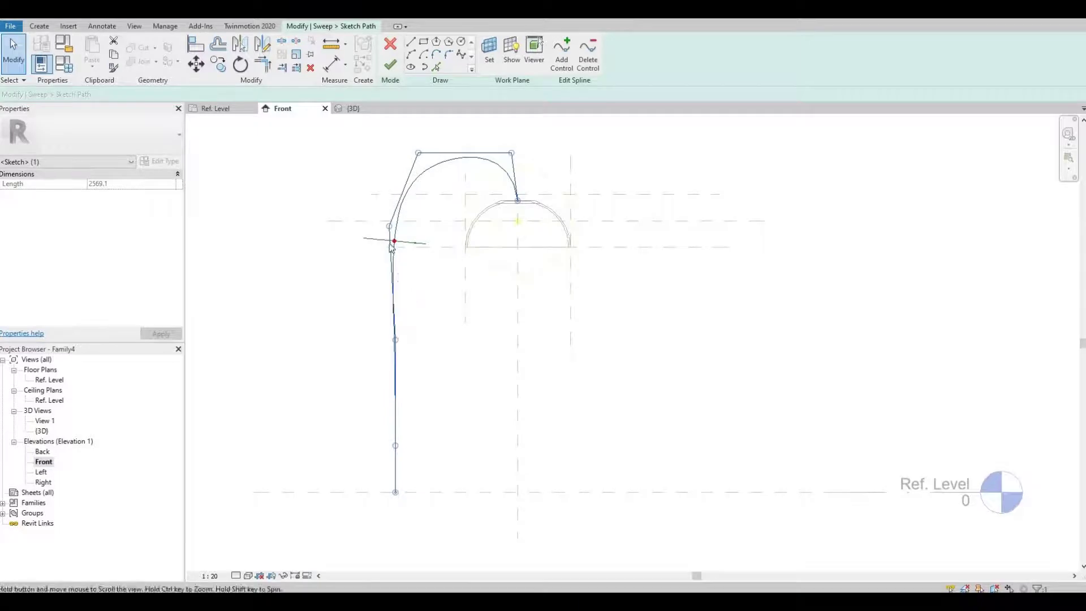
Fine-tune the shoulder and upper outer control points to smooth the spline's bend, and finish the path sketch.
{"action": "middle_click_drag", "start_coordinate": [388, 228], "coordinate": [390, 239]}
{"action": "left_click_drag", "start_coordinate": [393, 236], "coordinate": [394, 234]}
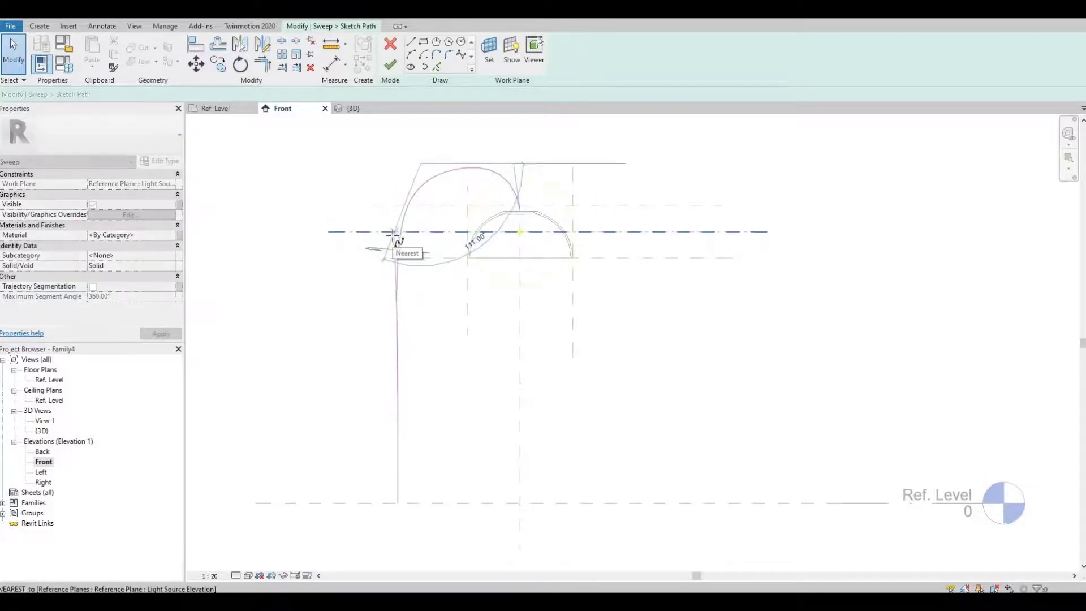
{"action": "left_click_drag", "start_coordinate": [427, 168], "coordinate": [434, 165]}
{"action": "left_click", "coordinate": [453, 316]}
{"action": "scroll", "coordinate": [453, 317], "scroll_direction": "down", "scroll_amount": 1}
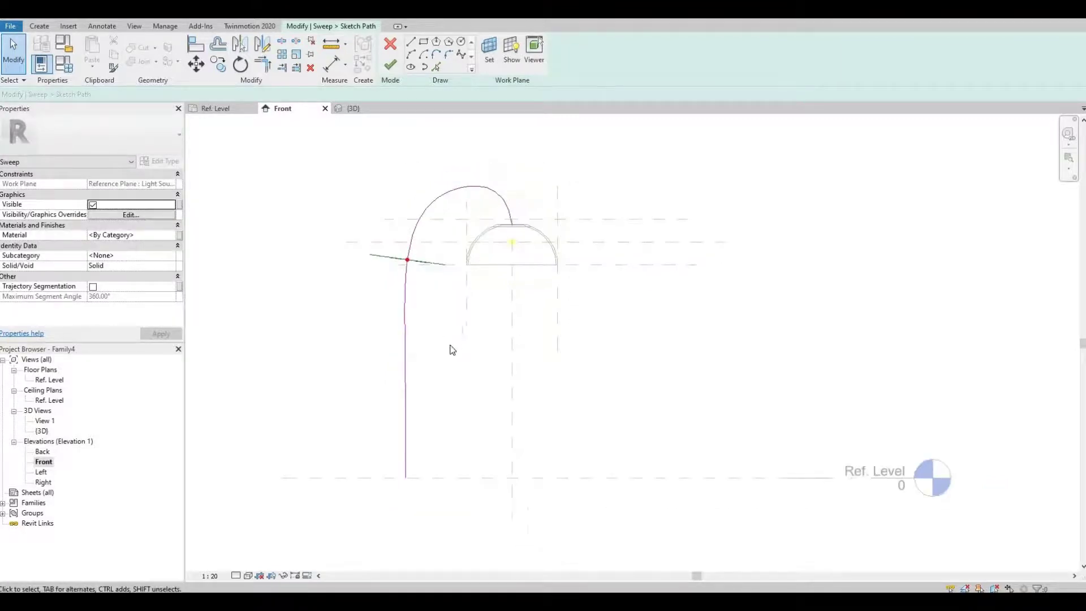
{"action": "scroll", "coordinate": [421, 301], "scroll_direction": "up", "scroll_amount": 1}
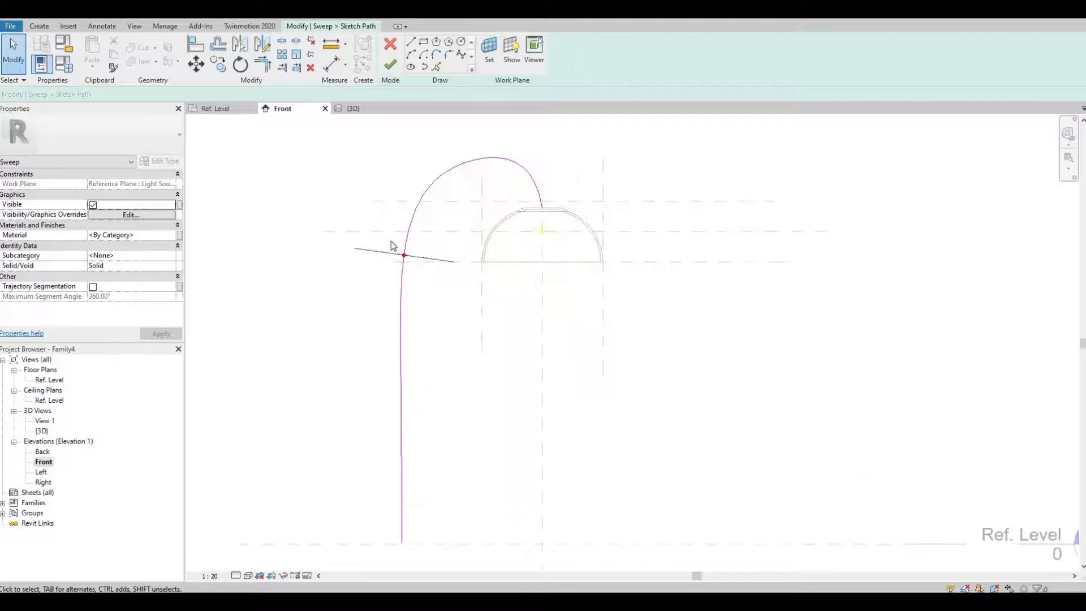
{"action": "left_click", "coordinate": [390, 65]}
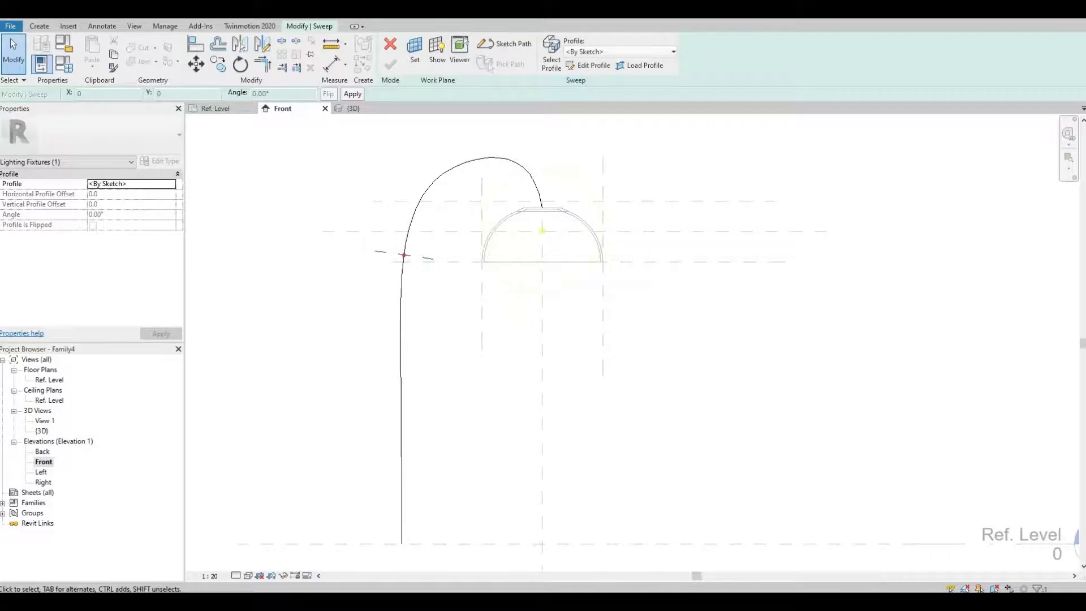
In the 3D view, sketch a circular sweep profile with a radius of about 15, centred on the path, and finish the profile.
{"action": "left_click", "coordinate": [353, 108]}
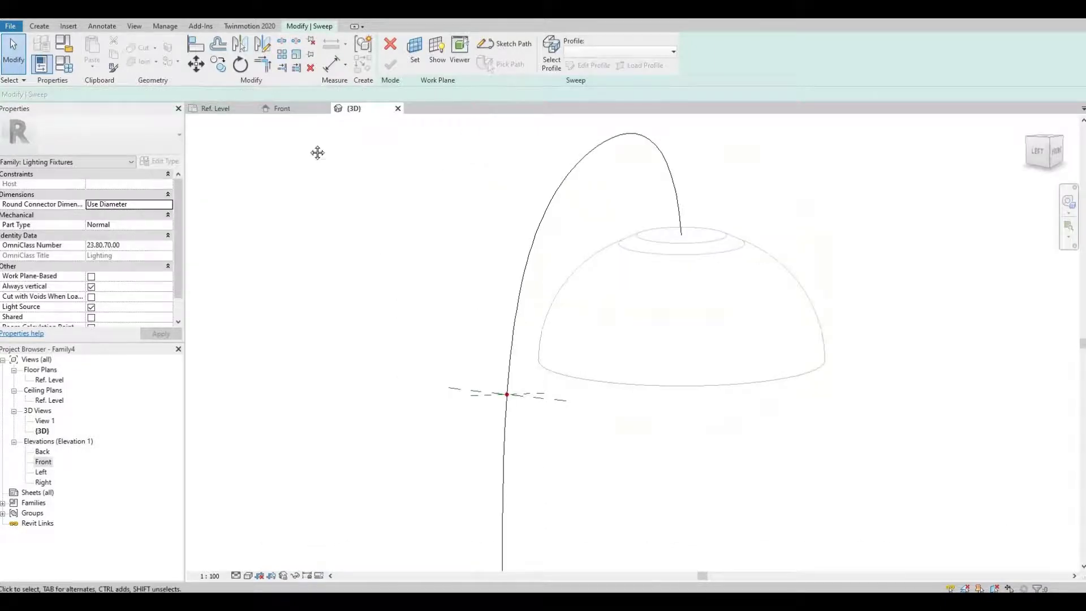
{"action": "middle_click_drag", "start_coordinate": [317, 153], "coordinate": [307, 128]}
{"action": "scroll", "coordinate": [490, 158], "scroll_direction": "down", "scroll_amount": 1}
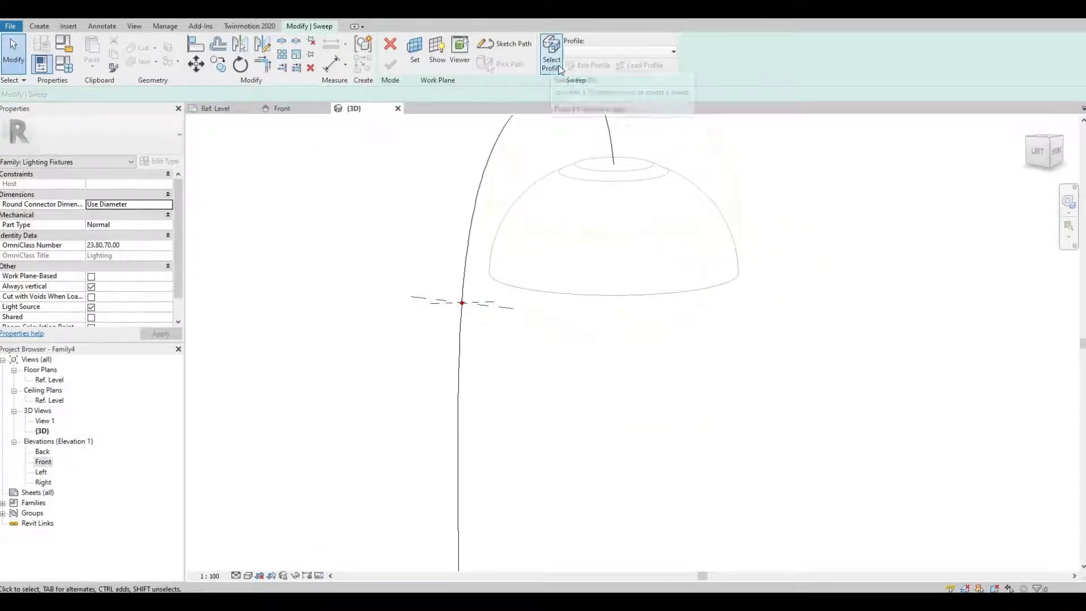
{"action": "left_click", "coordinate": [551, 63]}
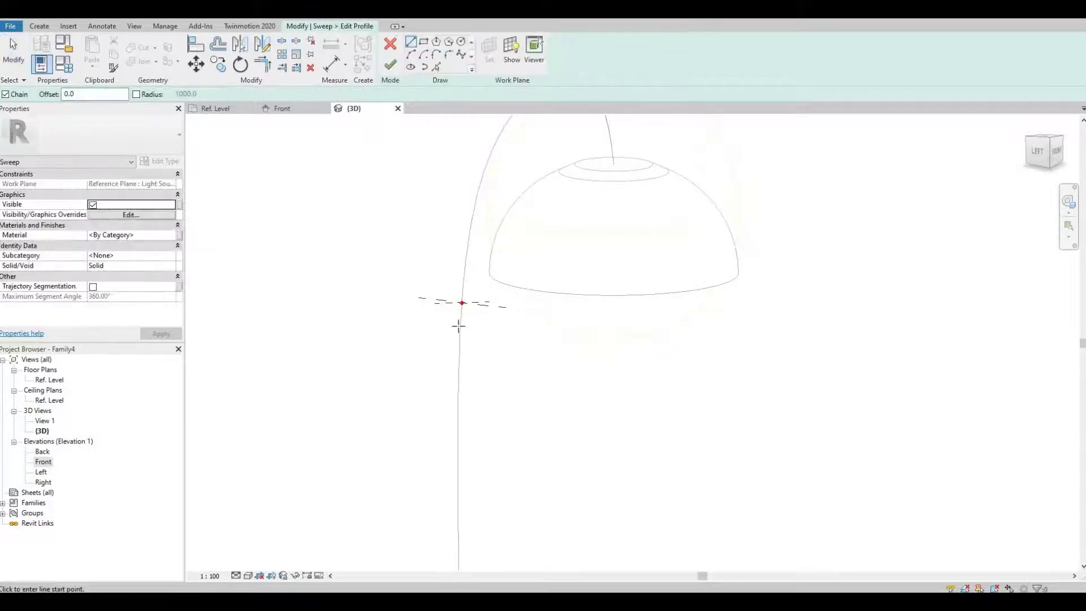
{"action": "scroll", "coordinate": [462, 324], "scroll_direction": "up", "scroll_amount": 2}
{"action": "middle_click_drag", "start_coordinate": [462, 324], "coordinate": [472, 288]}
{"action": "scroll", "coordinate": [472, 288], "scroll_direction": "up", "scroll_amount": 1}
{"action": "mouse_move", "coordinate": [511, 228]}
{"action": "middle_mouse_down", "text": "shift"}
{"action": "mouse_move", "coordinate": [517, 281]}
{"action": "mouse_move", "coordinate": [560, 175]}
{"action": "mouse_move", "coordinate": [553, 281]}
{"action": "mouse_move", "coordinate": [528, 204]}
{"action": "mouse_move", "coordinate": [536, 344]}
{"action": "mouse_move", "coordinate": [521, 454]}
{"action": "middle_mouse_up", "text": "shift"}
{"action": "scroll", "coordinate": [518, 232], "scroll_direction": "up", "scroll_amount": 3}
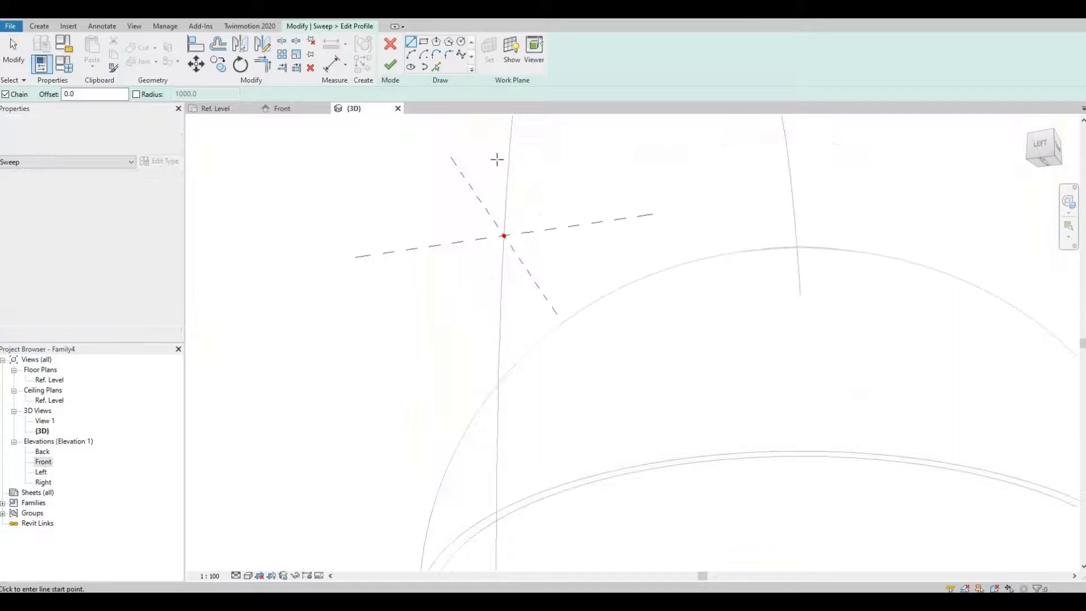
{"action": "scroll", "coordinate": [516, 236], "scroll_direction": "up", "scroll_amount": 1}
{"action": "left_click", "coordinate": [498, 237]}
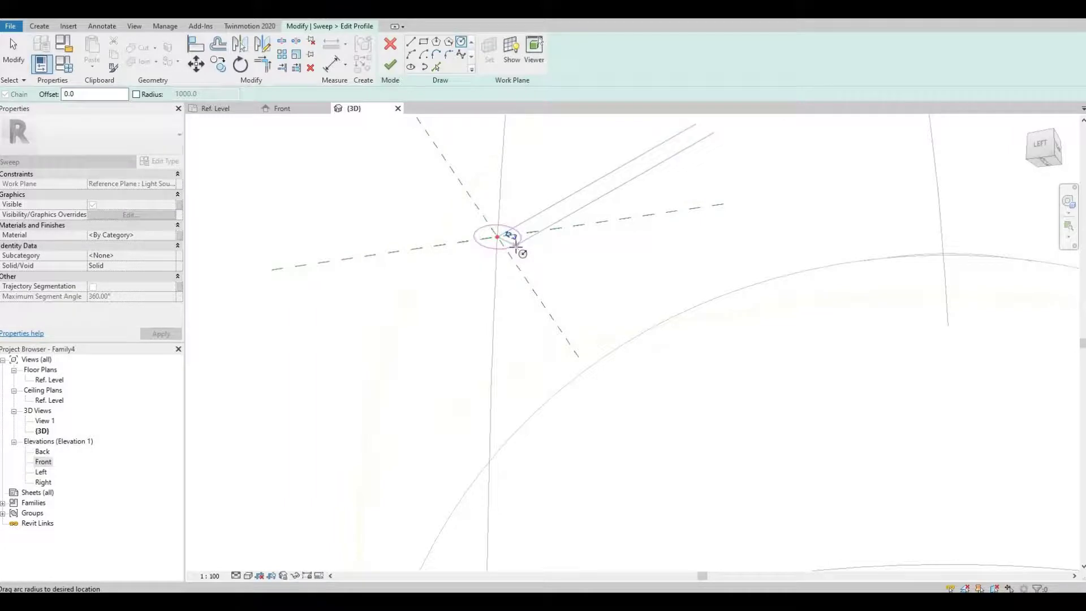
{"action": "left_click", "coordinate": [524, 256]}
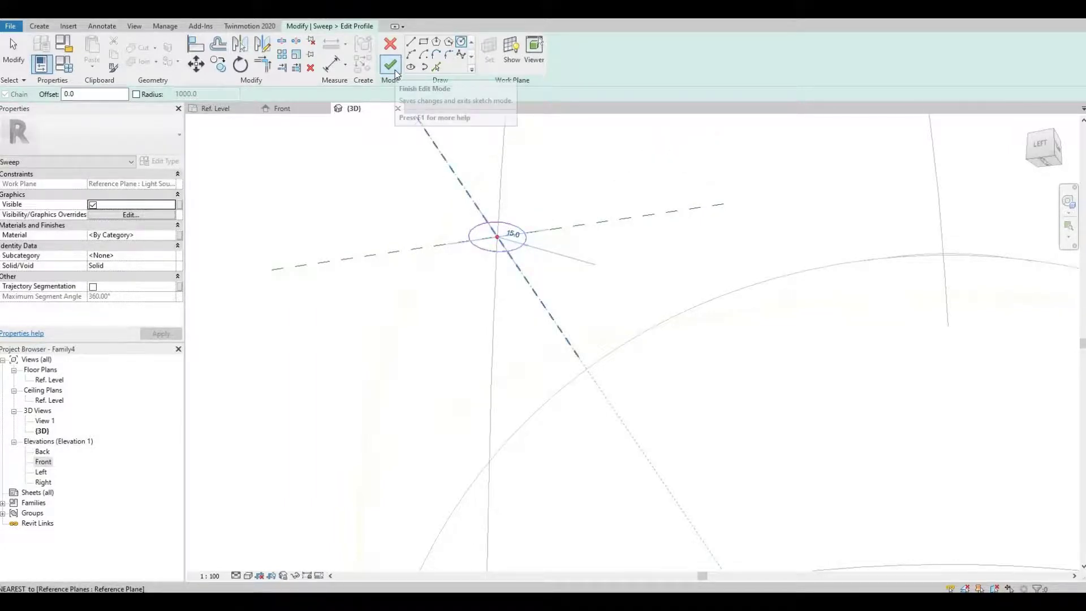
{"action": "left_click", "coordinate": [395, 72]}
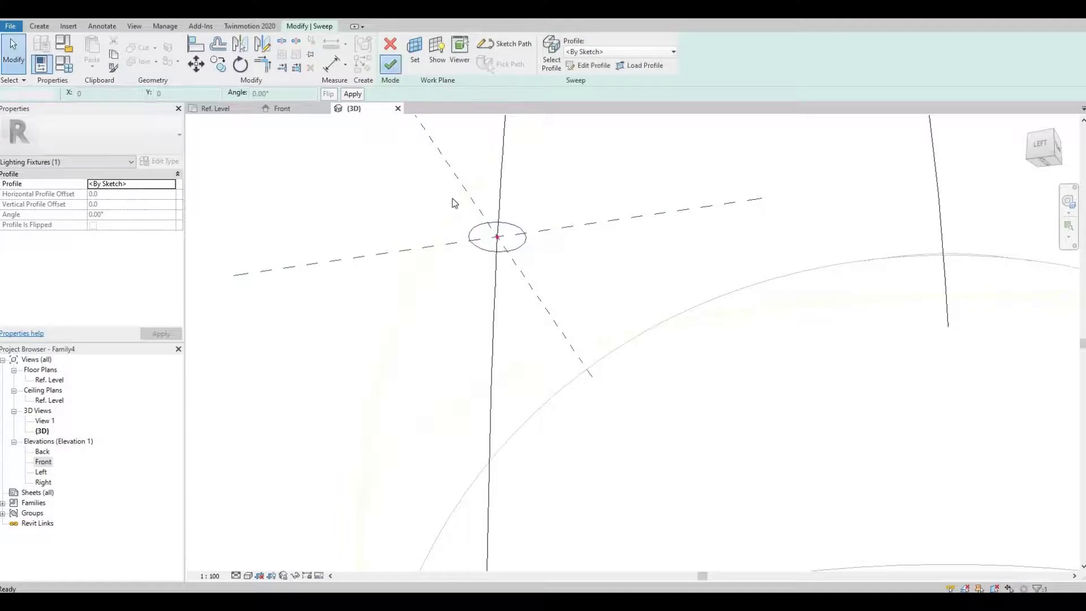
Finish the sweep and check the curved lamp stand together with the lampshade in the 3D view.
{"action": "scroll", "coordinate": [464, 237], "scroll_direction": "down", "scroll_amount": 5}
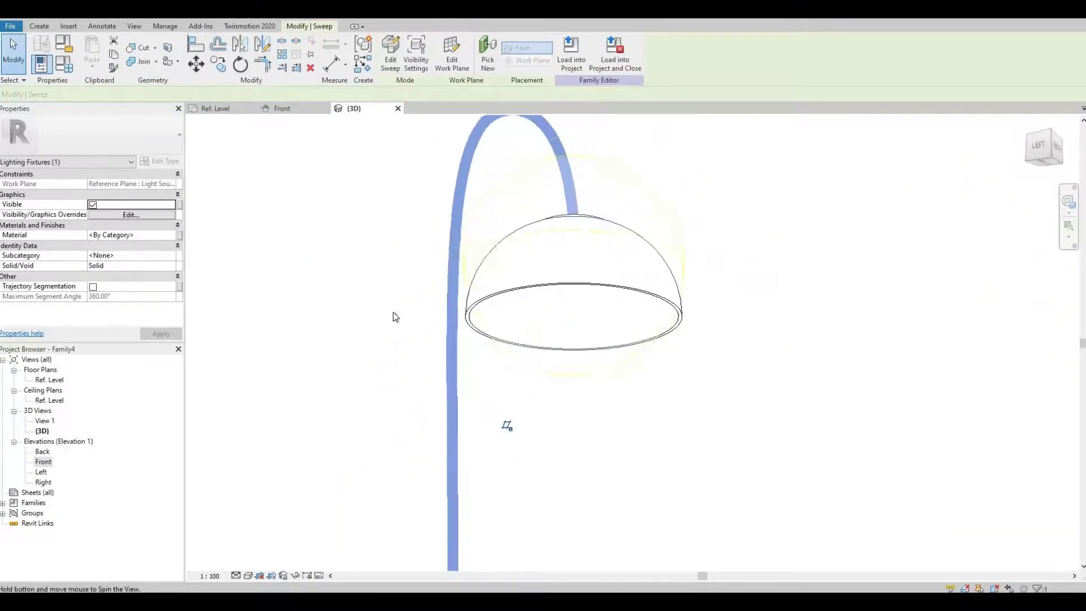
{"action": "middle_click_drag", "start_coordinate": [392, 312], "coordinate": [381, 339], "text": "shift"}
{"action": "scroll", "coordinate": [382, 339], "scroll_direction": "down", "scroll_amount": 4}
{"action": "left_click", "coordinate": [427, 355]}
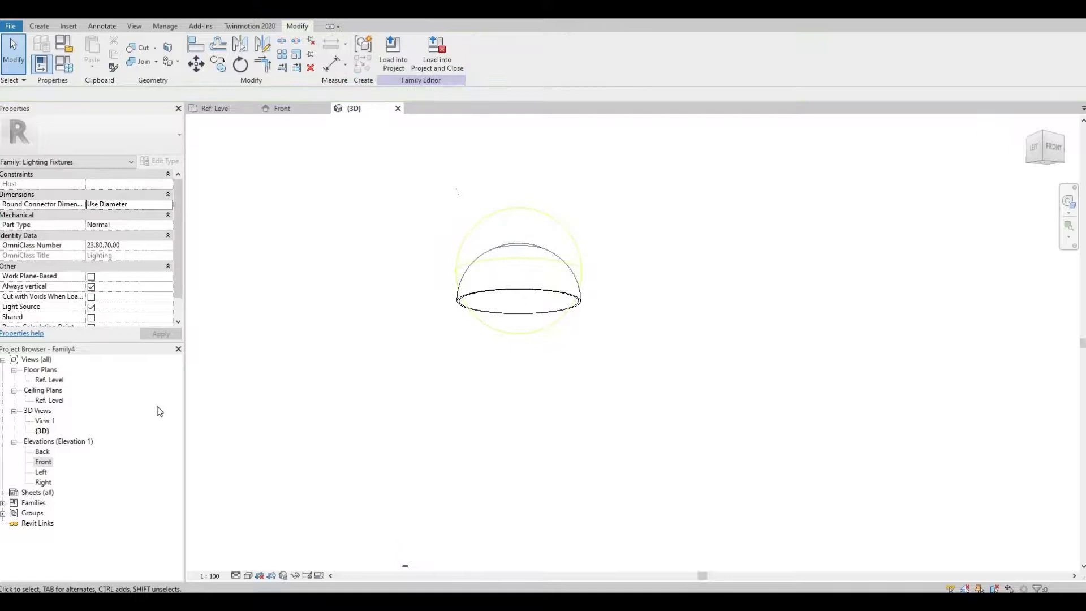
{"action": "scroll", "coordinate": [312, 395], "scroll_direction": "down", "scroll_amount": 2}
{"action": "middle_click_drag", "start_coordinate": [391, 390], "coordinate": [422, 382], "text": "shift"}
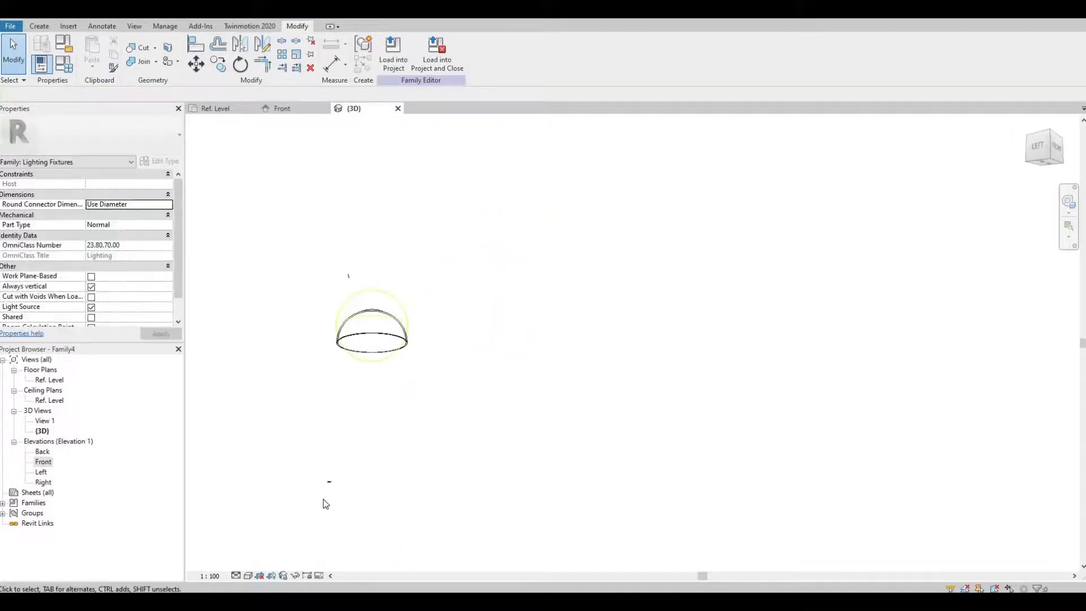
Open the curved stand's sweep for editing from the front elevation and try to edit its profile.
{"action": "scroll", "coordinate": [324, 498], "scroll_direction": "up", "scroll_amount": 2}
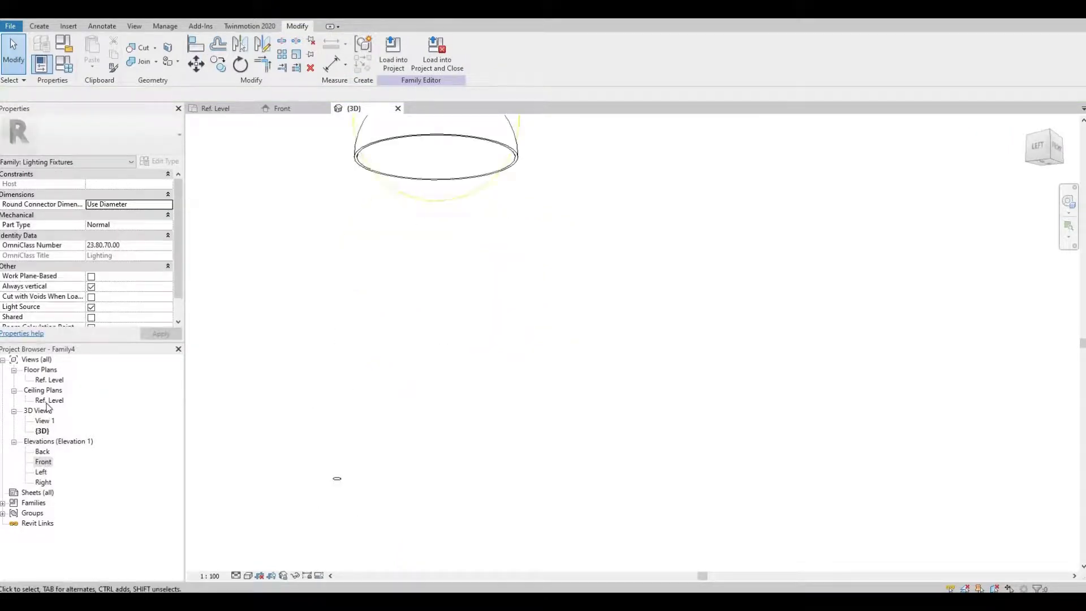
{"action": "double_click", "coordinate": [46, 381]}
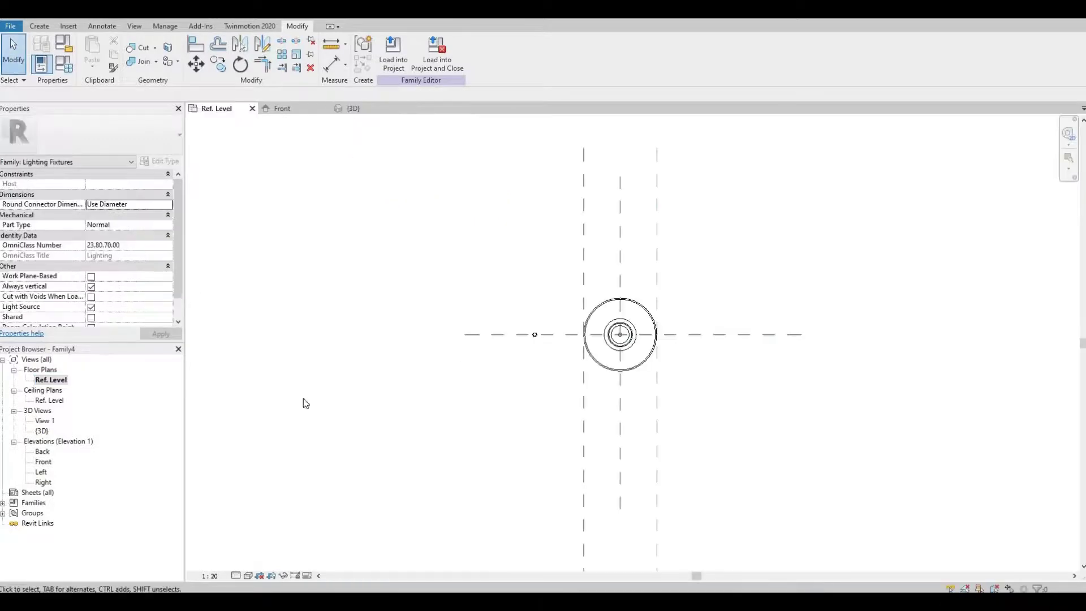
{"action": "double_click", "coordinate": [42, 462]}
{"action": "middle_click_drag", "start_coordinate": [331, 292], "coordinate": [465, 337]}
{"action": "mouse_move", "coordinate": [488, 163]}
{"action": "middle_mouse_down"}
{"action": "mouse_move", "coordinate": [478, 193]}
{"action": "mouse_move", "coordinate": [383, 185]}
{"action": "middle_mouse_up"}
{"action": "scroll", "coordinate": [479, 181], "scroll_direction": "up", "scroll_amount": 2}
{"action": "double_click", "coordinate": [385, 178]}
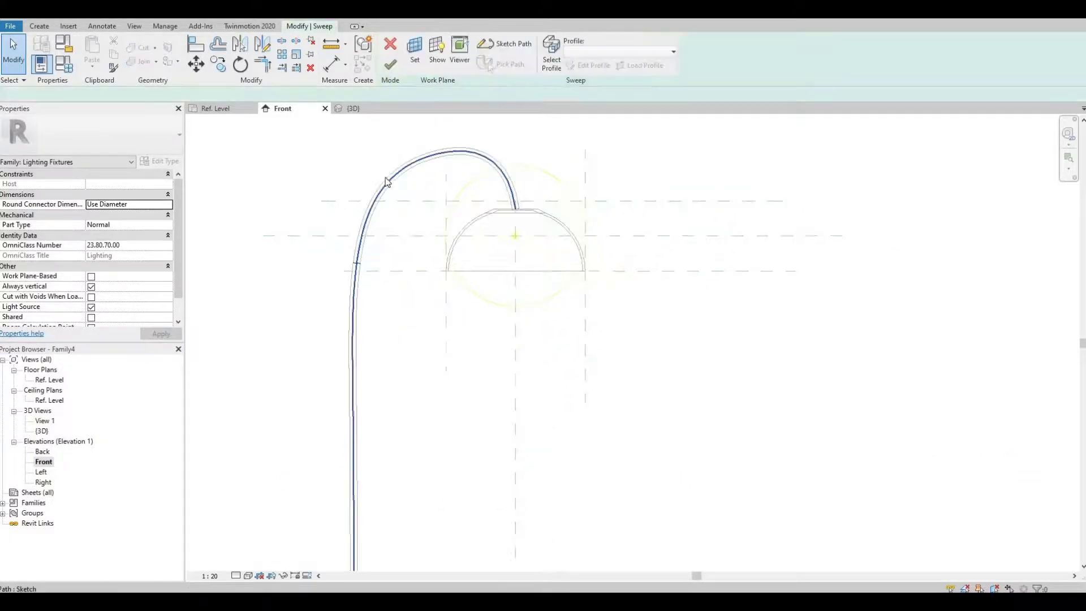
{"action": "left_click", "coordinate": [552, 57]}
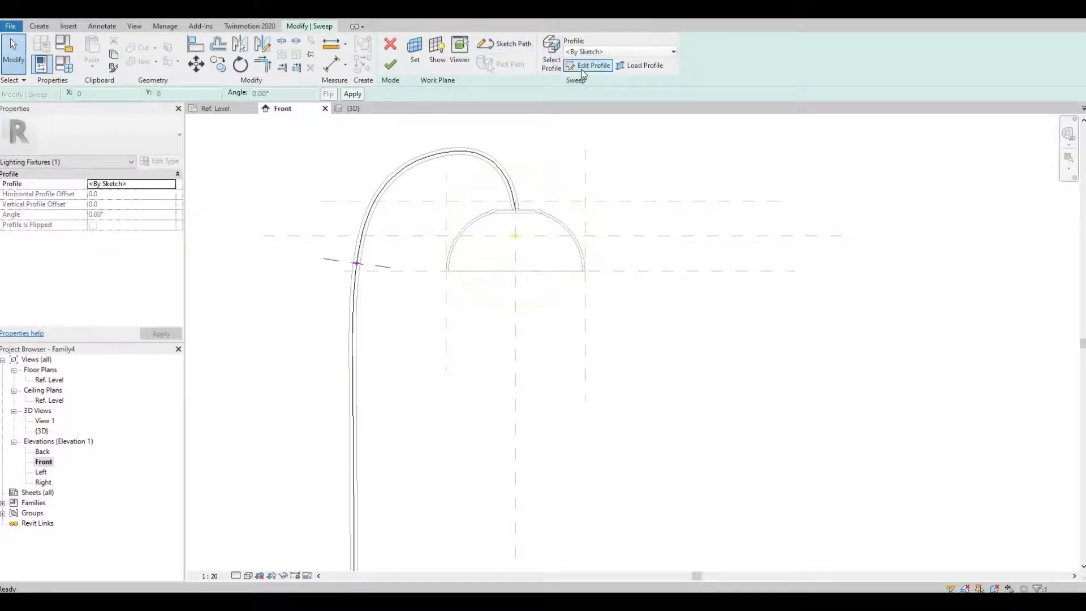
{"action": "left_click", "coordinate": [588, 65]}
{"action": "key", "text": "Escape"}
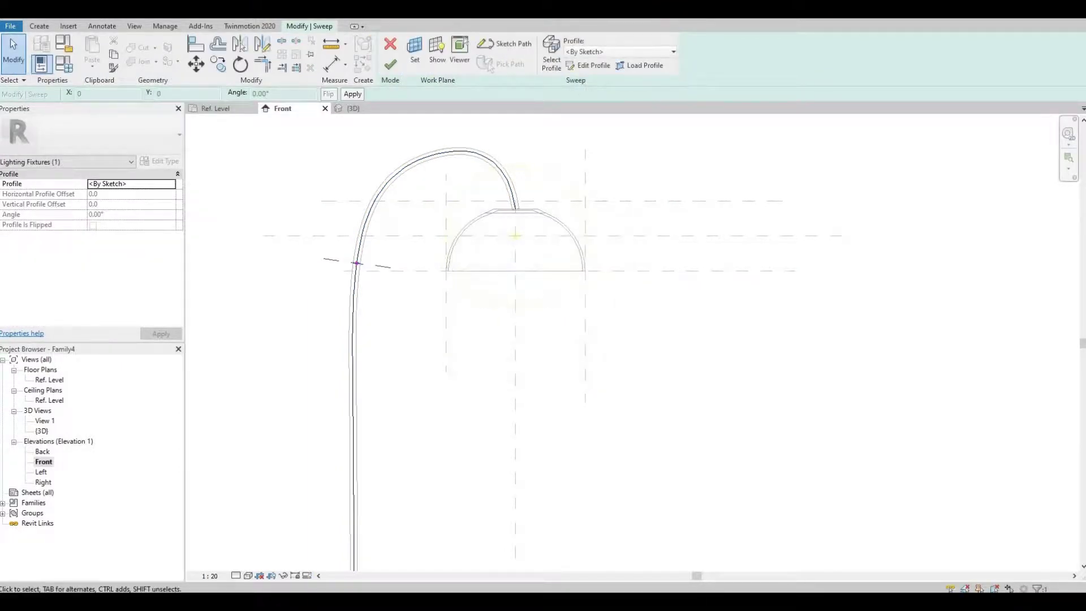
In the 3D view, shrink the stand's circular sweep profile to a radius of about 10, and finish the profile and sweep.
{"action": "left_click", "coordinate": [353, 109]}
{"action": "middle_click_drag", "start_coordinate": [332, 349], "coordinate": [346, 470]}
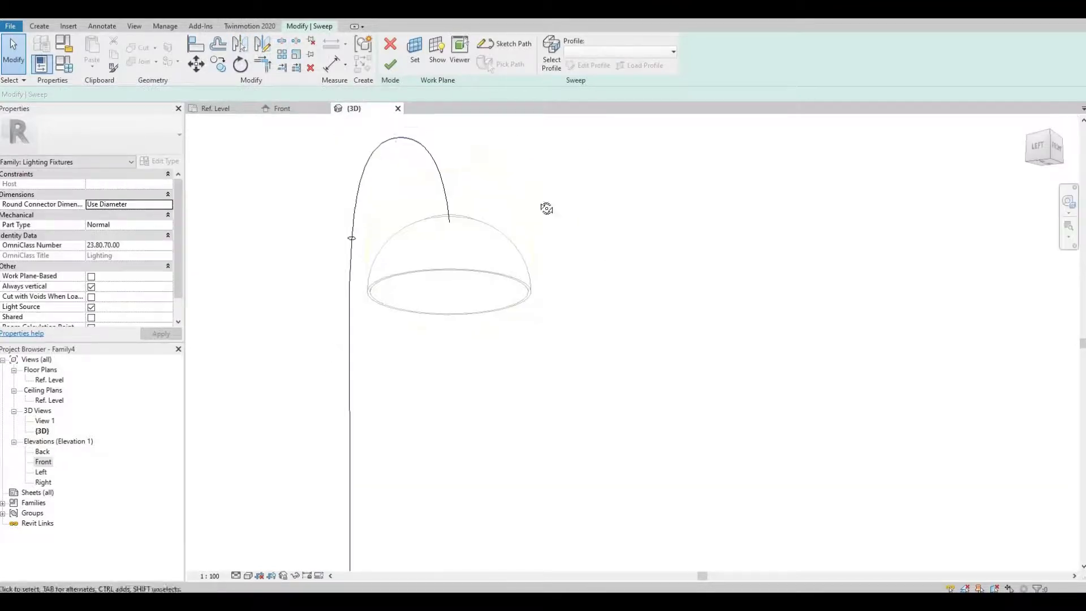
{"action": "middle_click_drag", "start_coordinate": [545, 209], "coordinate": [504, 246], "text": "shift"}
{"action": "scroll", "coordinate": [507, 250], "scroll_direction": "up", "scroll_amount": 3}
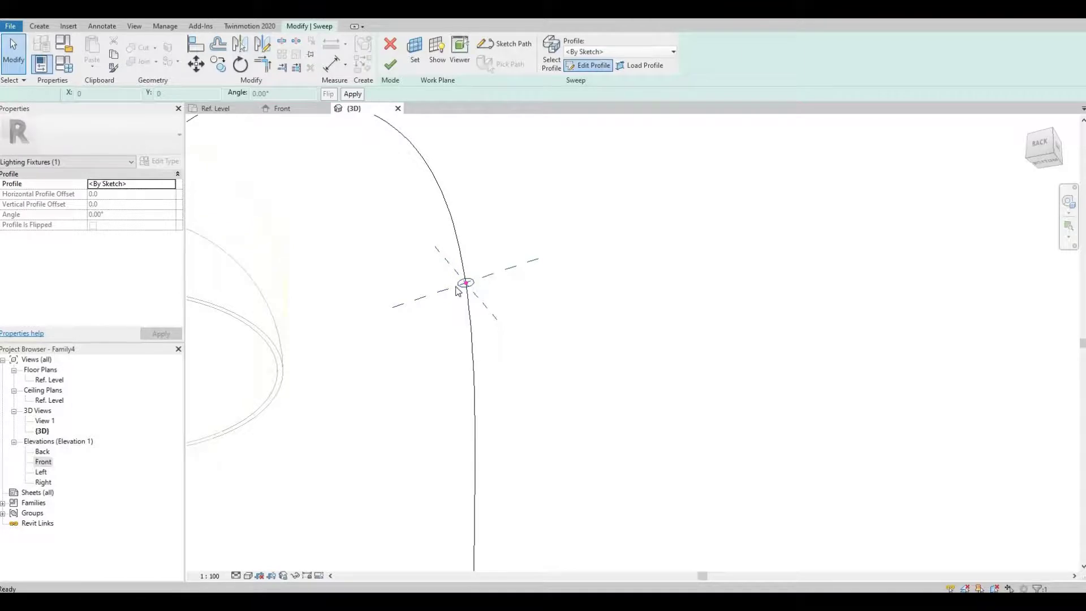
{"action": "left_click", "coordinate": [589, 65]}
{"action": "scroll", "coordinate": [481, 285], "scroll_direction": "up", "scroll_amount": 3}
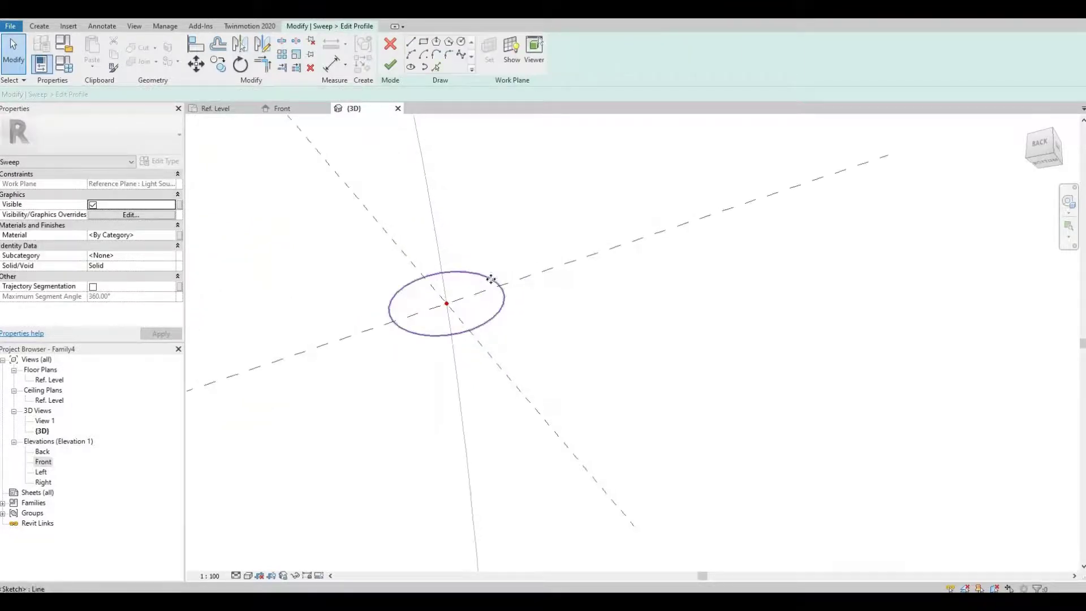
{"action": "left_click", "coordinate": [501, 286]}
{"action": "left_click_drag", "start_coordinate": [499, 287], "coordinate": [482, 292]}
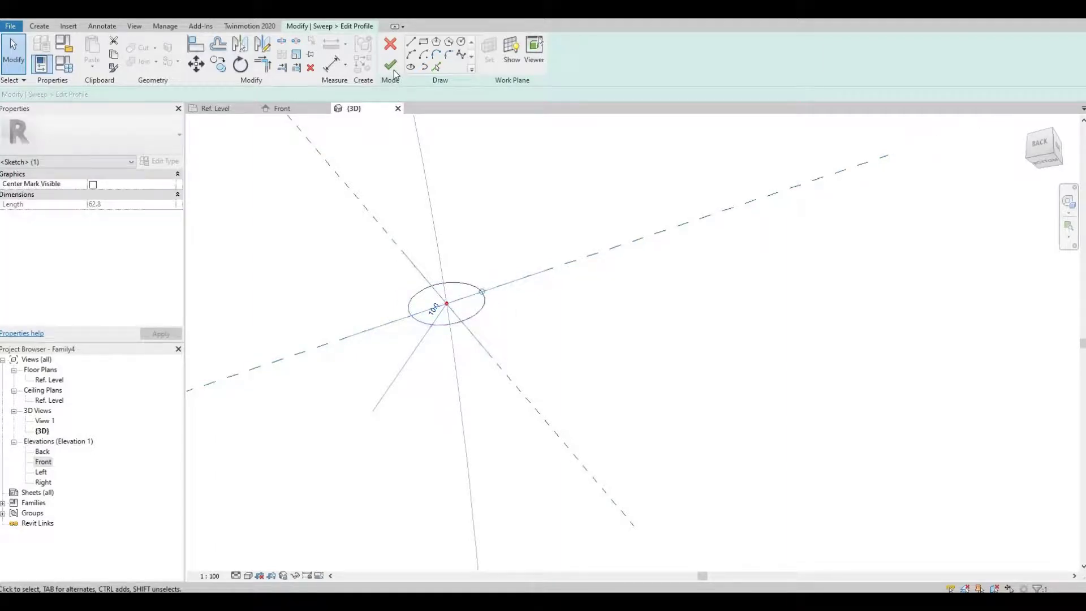
{"action": "left_click", "coordinate": [397, 64]}
{"action": "left_click", "coordinate": [398, 67]}
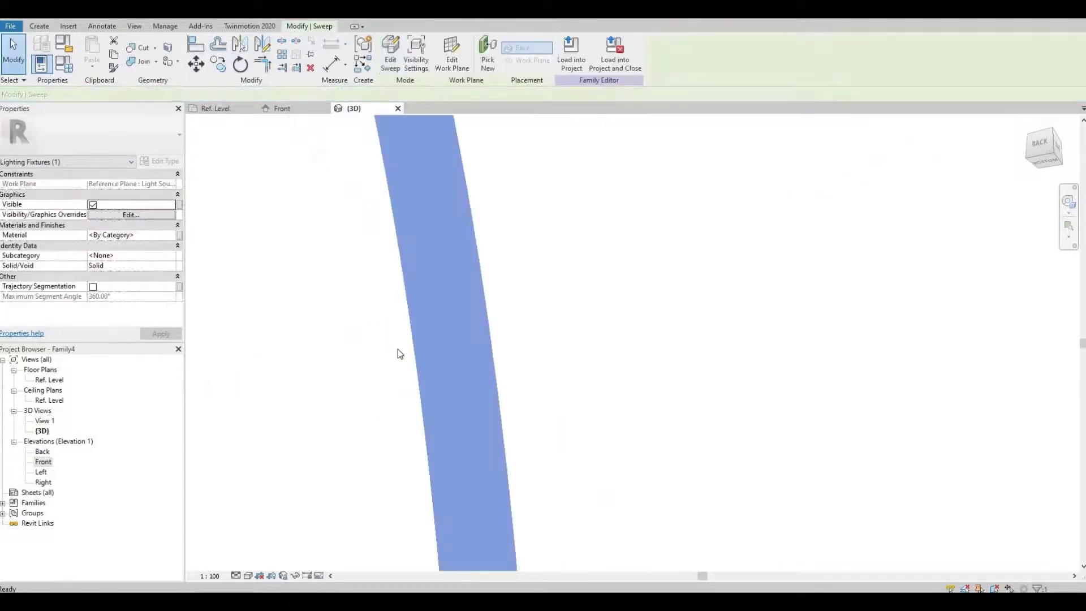
Examine the slimmer stand and its join with the lampshade from several angles in the 3D view.
{"action": "scroll", "coordinate": [408, 419], "scroll_direction": "down", "scroll_amount": 2}
{"action": "left_click", "coordinate": [409, 415]}
{"action": "scroll", "coordinate": [351, 354], "scroll_direction": "down", "scroll_amount": 5}
{"action": "scroll", "coordinate": [352, 355], "scroll_direction": "down", "scroll_amount": 3}
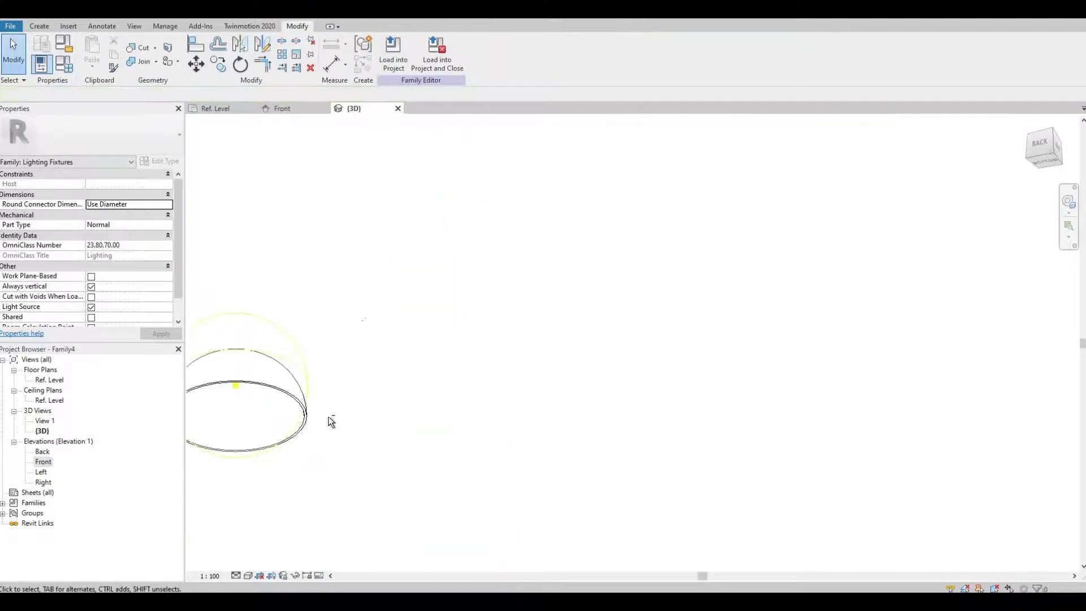
{"action": "middle_click_drag", "start_coordinate": [238, 472], "coordinate": [300, 424], "text": "shift"}
{"action": "scroll", "coordinate": [301, 428], "scroll_direction": "down", "scroll_amount": 1}
{"action": "middle_click_drag", "start_coordinate": [404, 424], "coordinate": [300, 364], "text": "shift"}
{"action": "scroll", "coordinate": [345, 305], "scroll_direction": "up", "scroll_amount": 4}
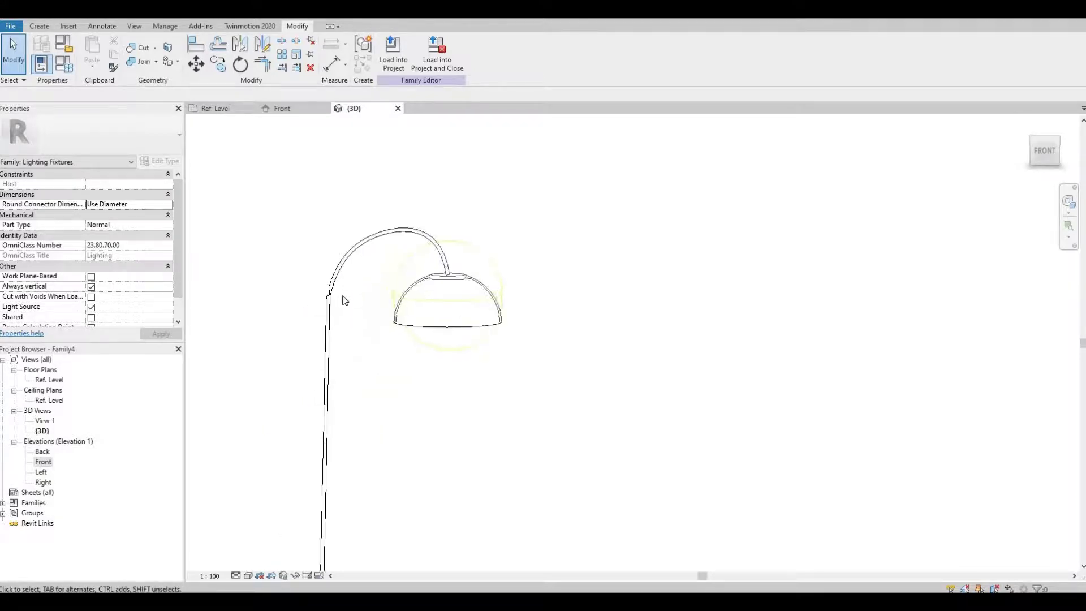
{"action": "middle_click_drag", "start_coordinate": [368, 279], "coordinate": [378, 300], "text": "shift"}
{"action": "scroll", "coordinate": [378, 300], "scroll_direction": "down", "scroll_amount": 1}
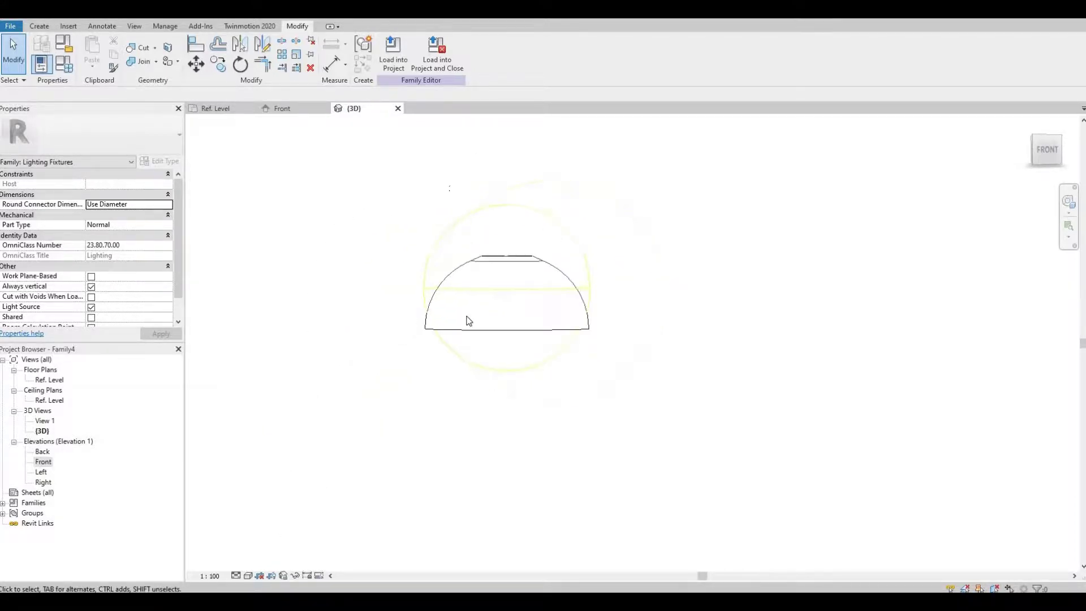
{"action": "middle_click_drag", "start_coordinate": [480, 350], "coordinate": [501, 339]}
{"action": "scroll", "coordinate": [501, 338], "scroll_direction": "down", "scroll_amount": 3}
{"action": "mouse_move", "coordinate": [459, 390]}
{"action": "middle_mouse_down", "text": "shift"}
{"action": "mouse_move", "coordinate": [509, 347]}
{"action": "mouse_move", "coordinate": [445, 383]}
{"action": "middle_mouse_up", "text": "shift"}
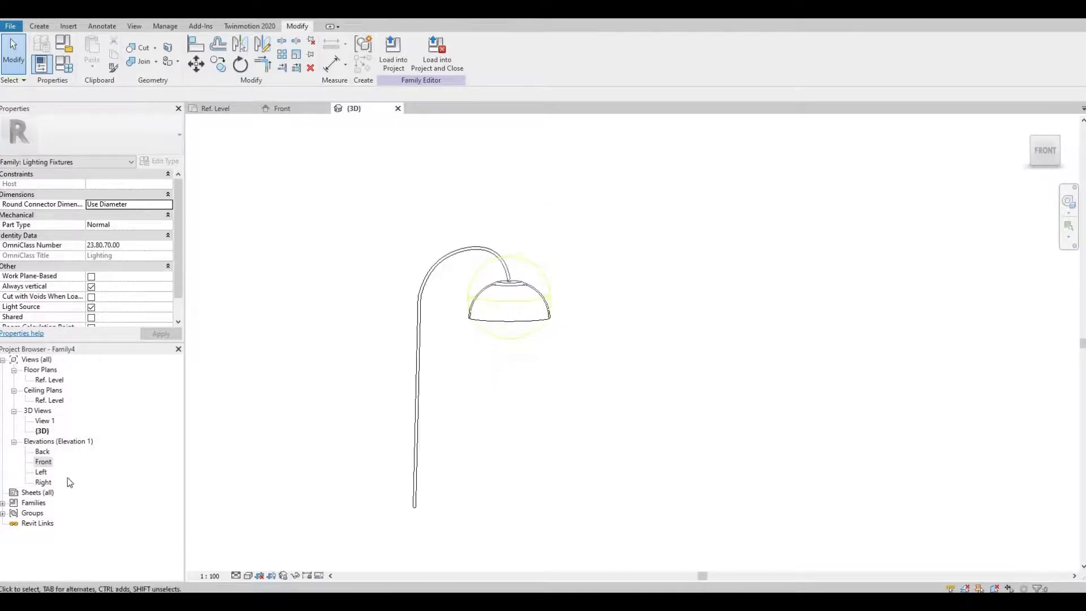
Examine the stand's curve, its join with the lampshade and its foot at the reference level in the front elevation.
{"action": "double_click", "coordinate": [43, 463]}
{"action": "scroll", "coordinate": [363, 252], "scroll_direction": "up", "scroll_amount": 3}
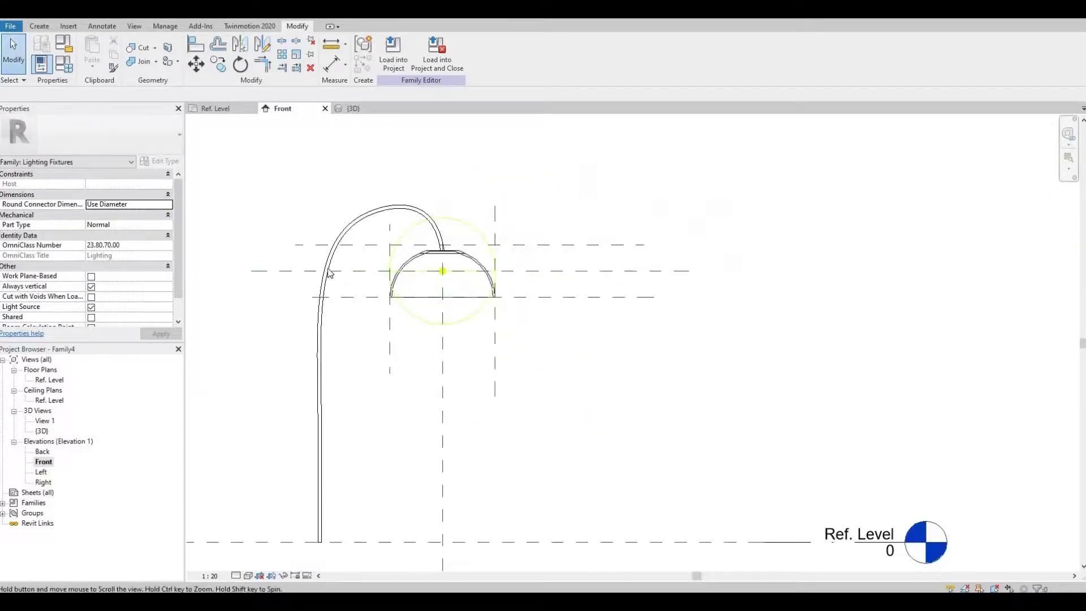
{"action": "left_click", "coordinate": [364, 252]}
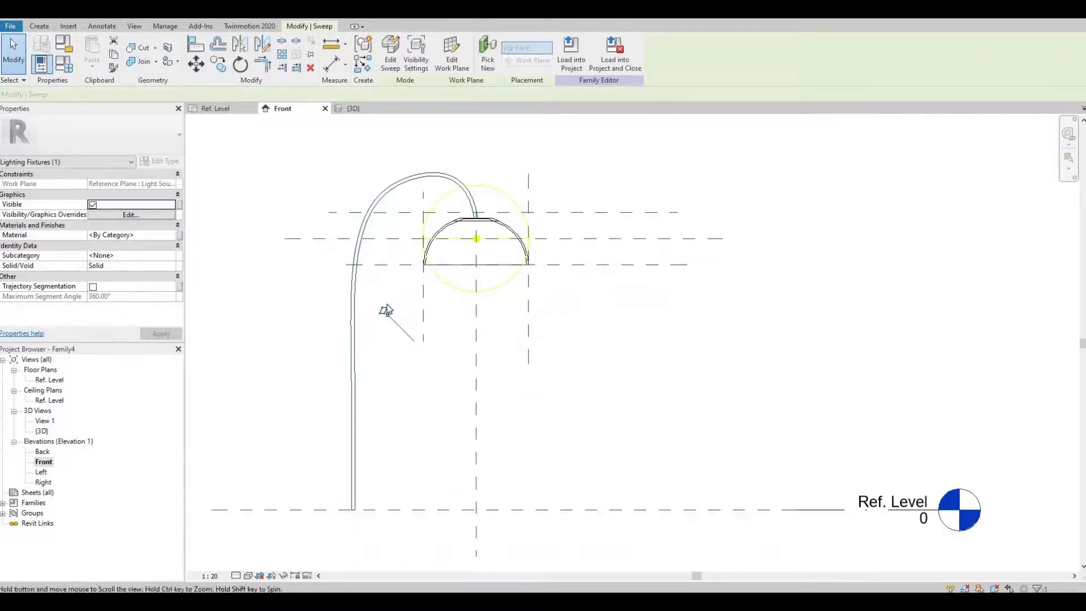
{"action": "left_click", "coordinate": [452, 332]}
{"action": "middle_click_drag", "start_coordinate": [454, 333], "coordinate": [472, 332]}
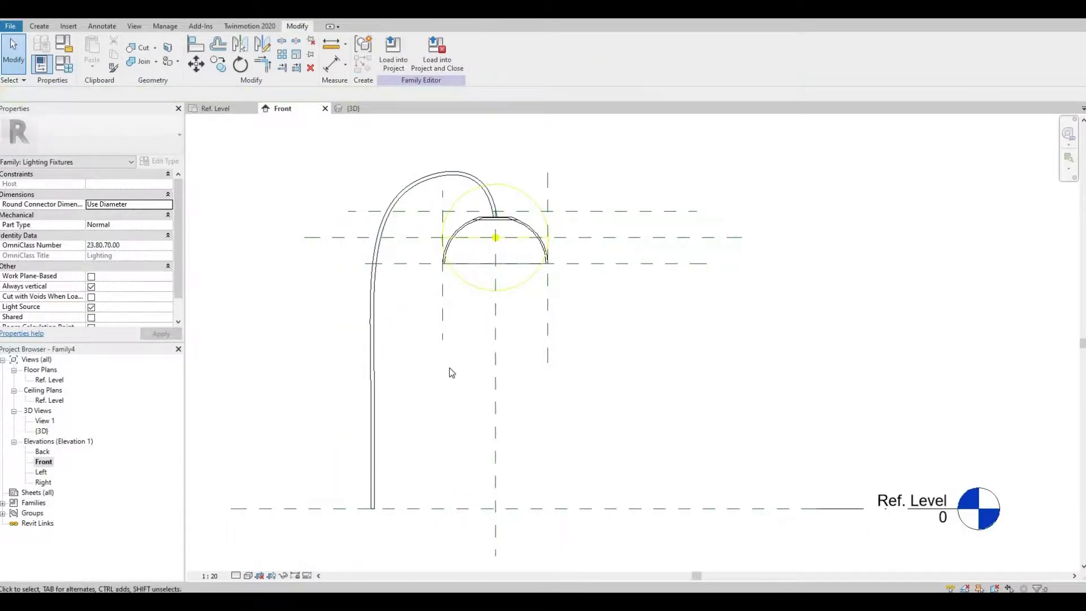
{"action": "mouse_move", "coordinate": [449, 368]}
{"action": "middle_mouse_down"}
{"action": "mouse_move", "coordinate": [460, 334]}
{"action": "mouse_move", "coordinate": [445, 361]}
{"action": "middle_mouse_up"}
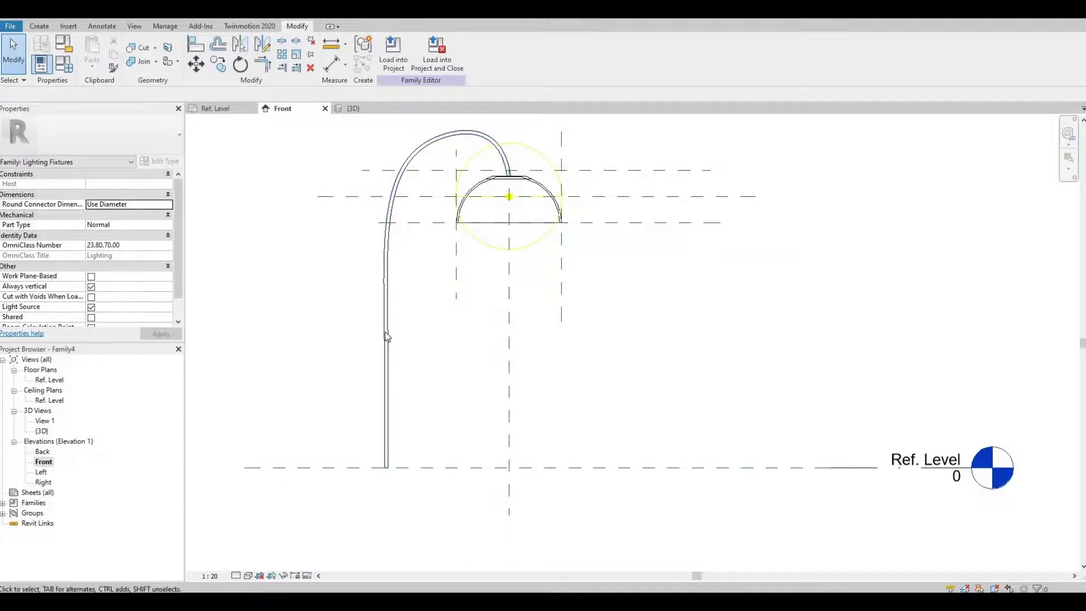
{"action": "middle_click_drag", "start_coordinate": [328, 232], "coordinate": [342, 206]}
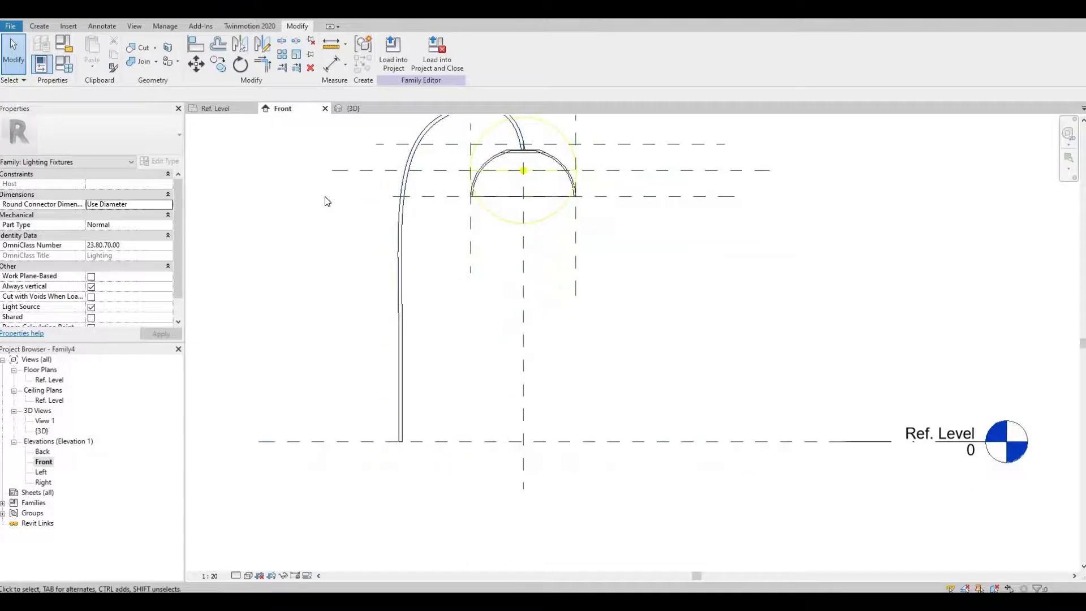
On the Ref. Level floor plan, start a blend and sketch its circular base boundary with a radius of 30 around the stand's foot.
{"action": "left_click", "coordinate": [37, 26]}
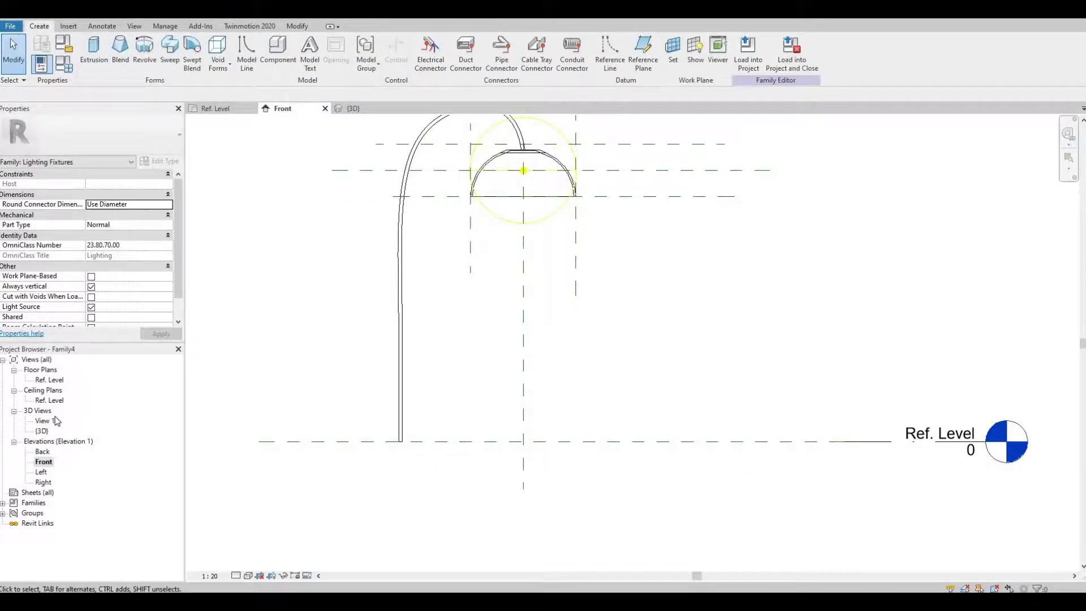
{"action": "double_click", "coordinate": [59, 381]}
{"action": "scroll", "coordinate": [488, 350], "scroll_direction": "up", "scroll_amount": 4}
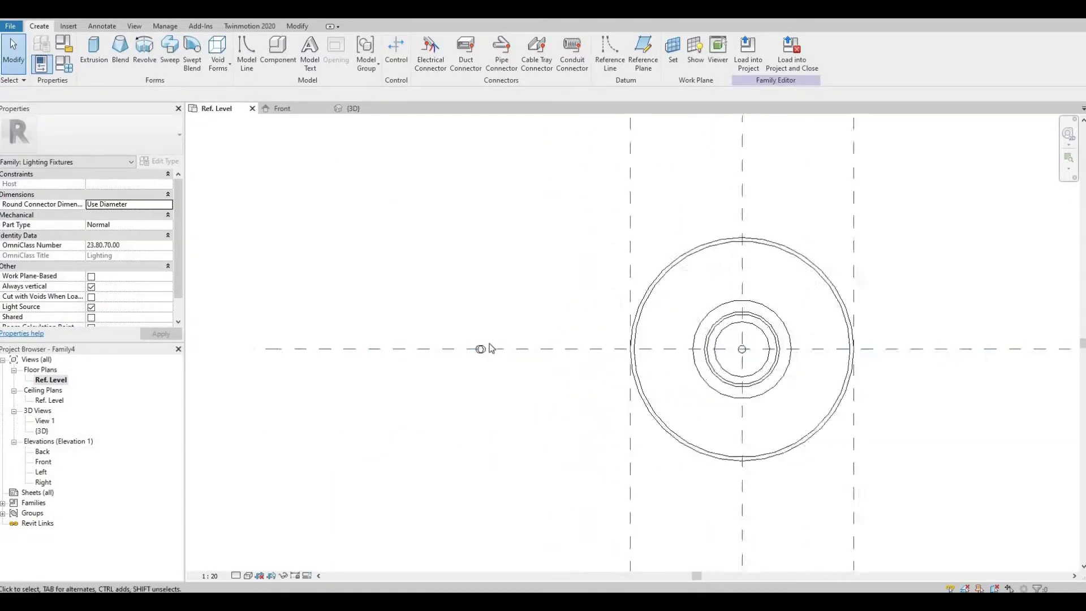
{"action": "scroll", "coordinate": [487, 350], "scroll_direction": "up", "scroll_amount": 8}
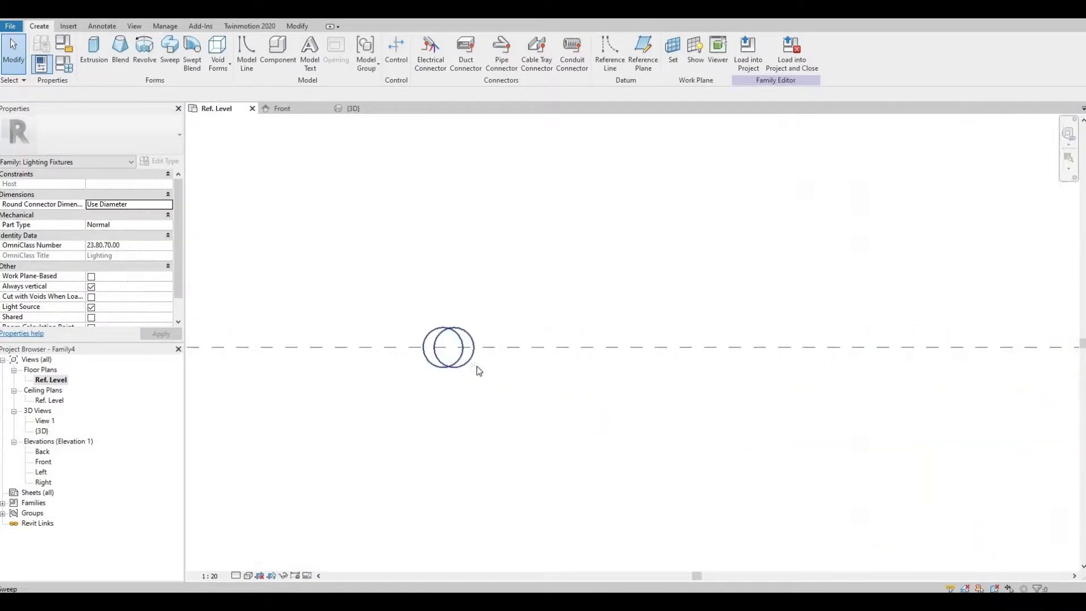
{"action": "scroll", "coordinate": [459, 357], "scroll_direction": "up", "scroll_amount": 1}
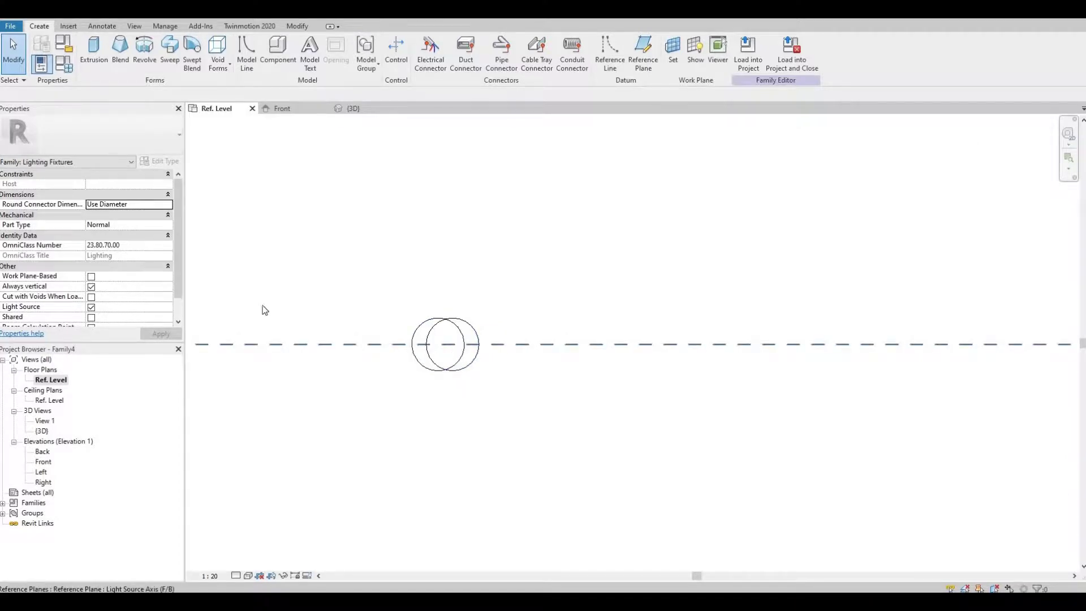
{"action": "left_click", "coordinate": [97, 51]}
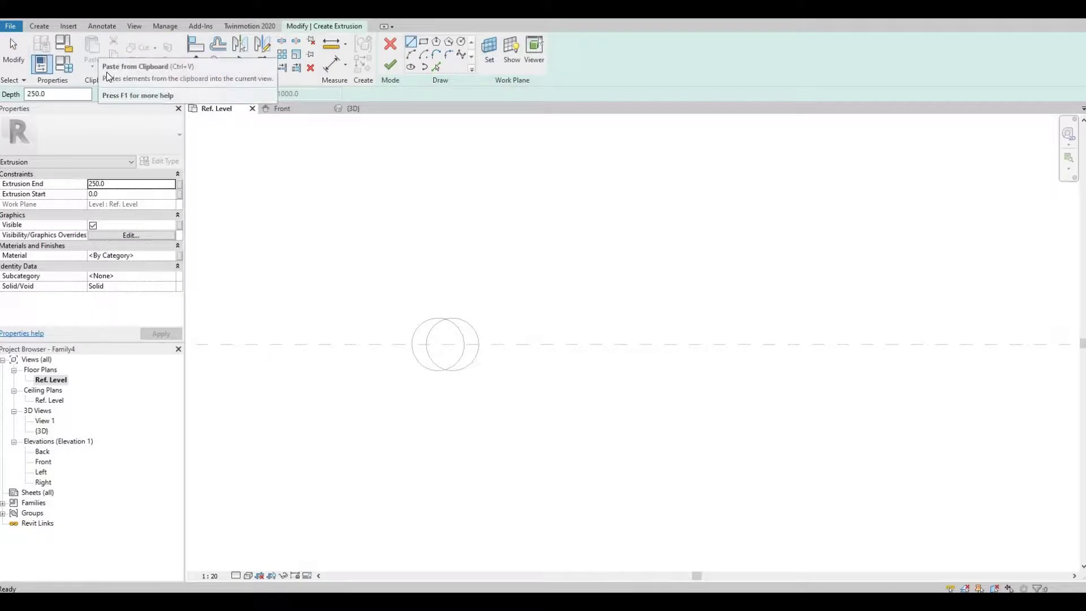
{"action": "key", "text": "Escape"}
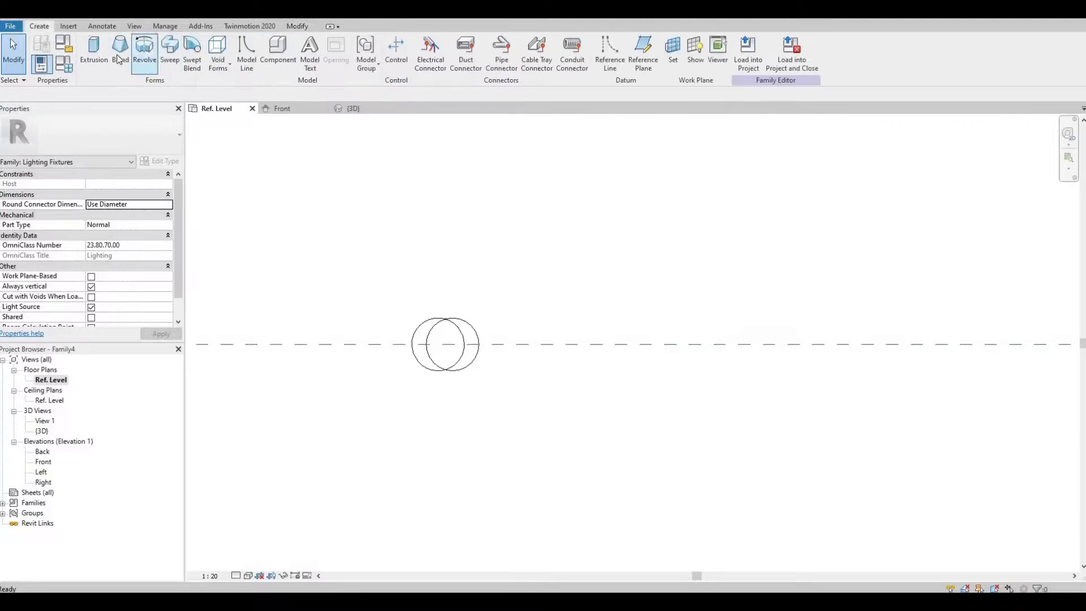
{"action": "left_click", "coordinate": [119, 52]}
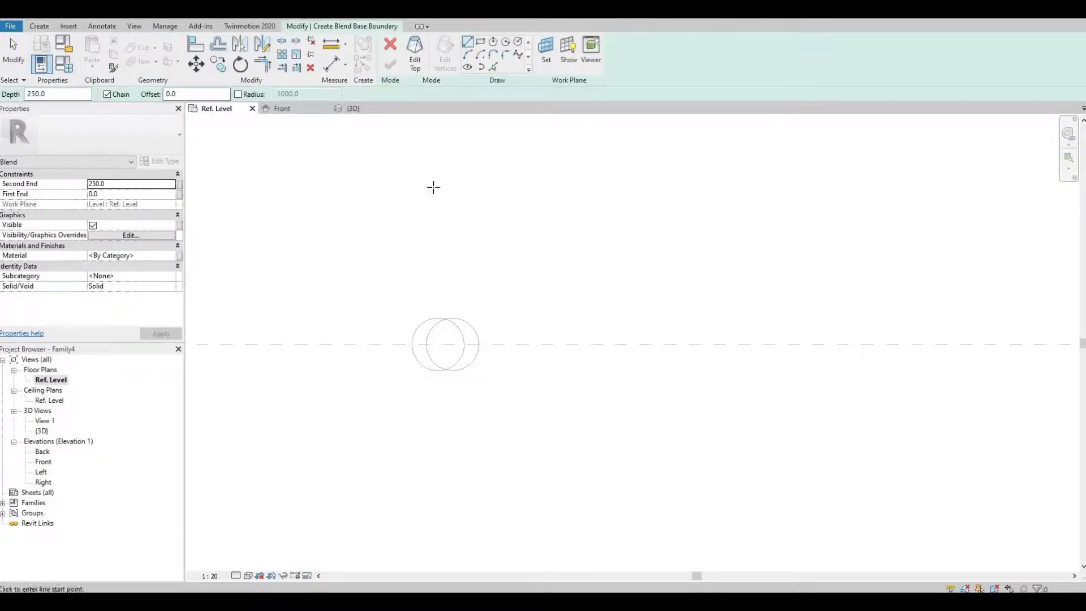
{"action": "left_click", "coordinate": [518, 41]}
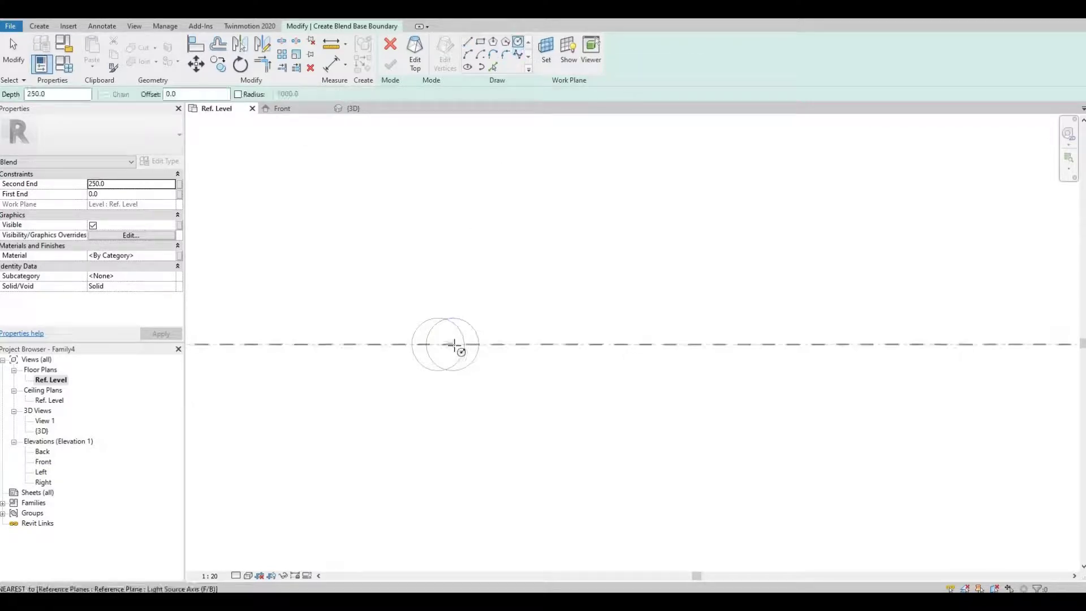
{"action": "left_click", "coordinate": [454, 344]}
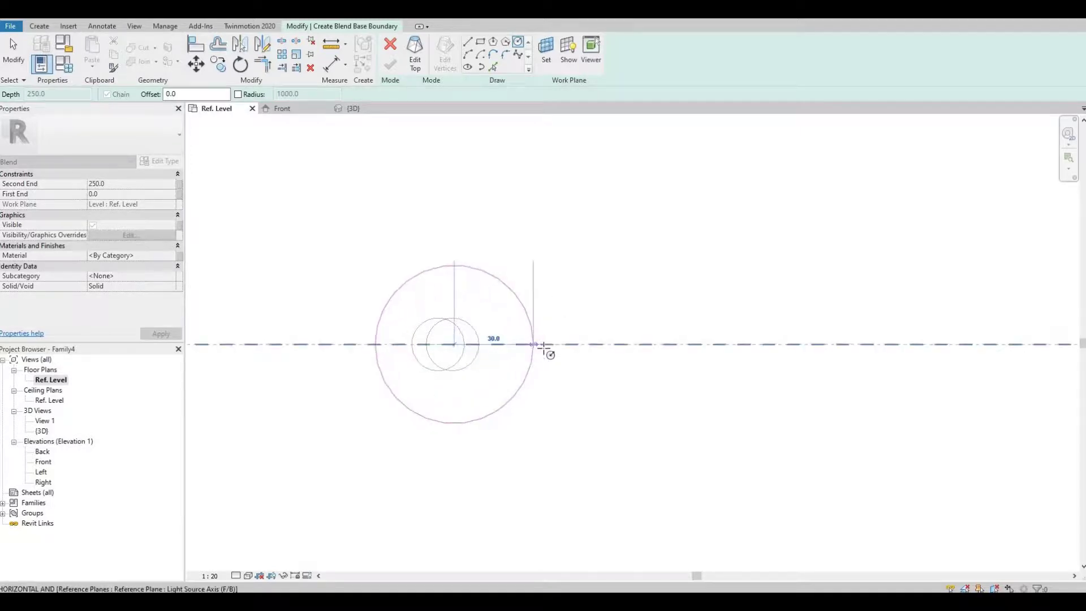
{"action": "left_click", "coordinate": [533, 345]}
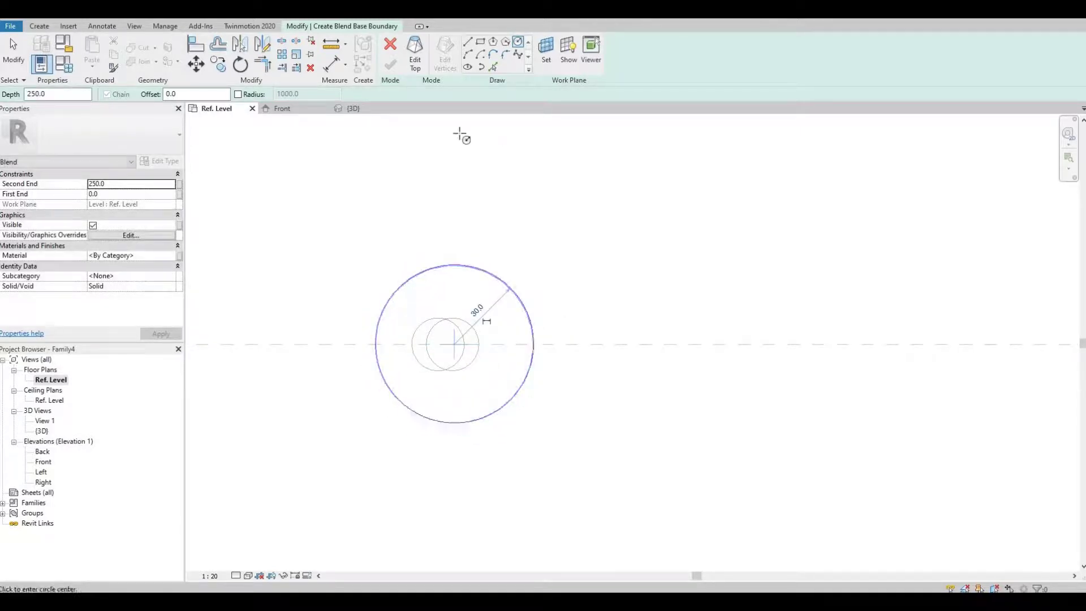
Sketch the blend's circular top boundary with a radius of 25 on the base circle's centre and finish the blend.
{"action": "left_click", "coordinate": [415, 57]}
{"action": "left_click", "coordinate": [518, 42]}
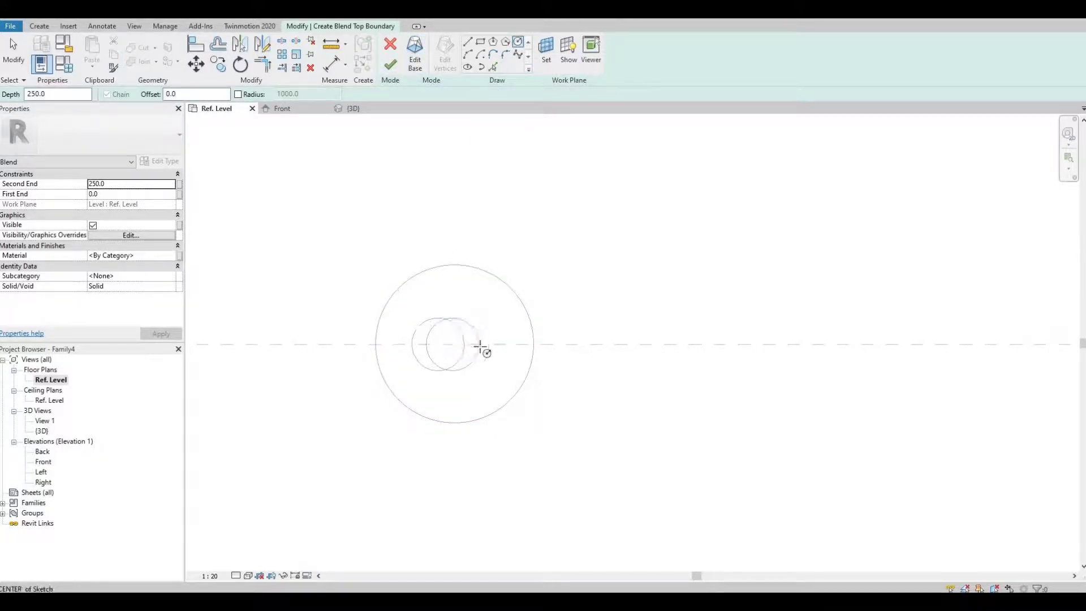
{"action": "left_click", "coordinate": [454, 344]}
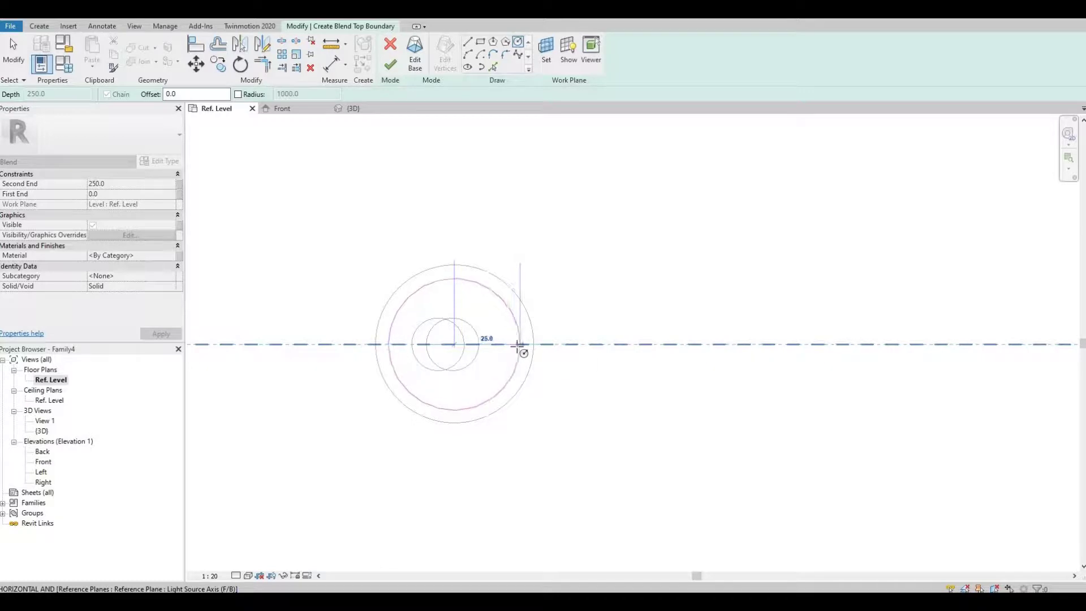
{"action": "left_click", "coordinate": [510, 319]}
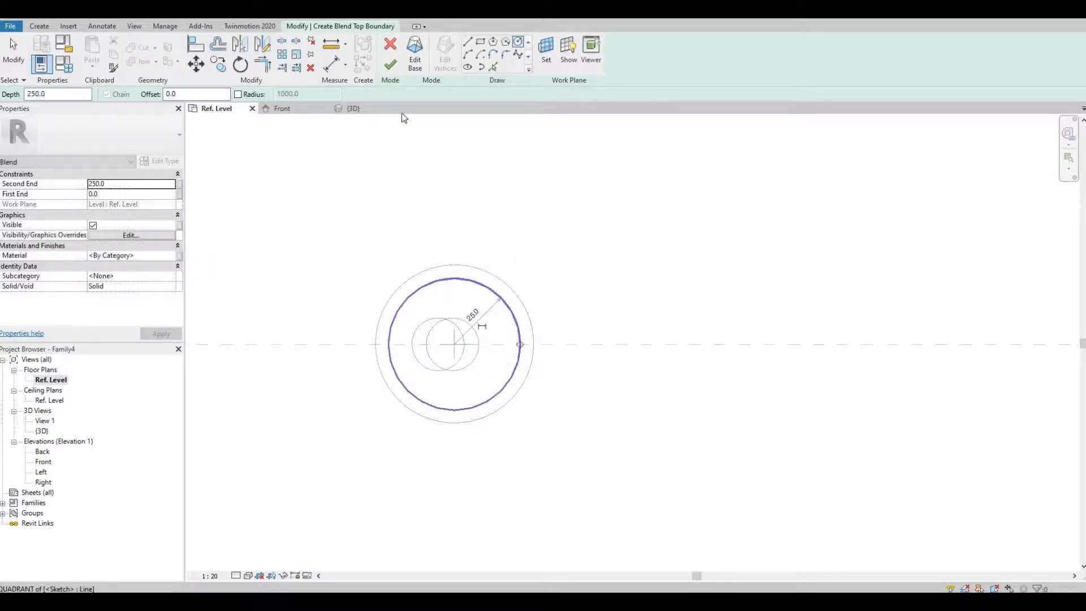
{"action": "left_click", "coordinate": [391, 67]}
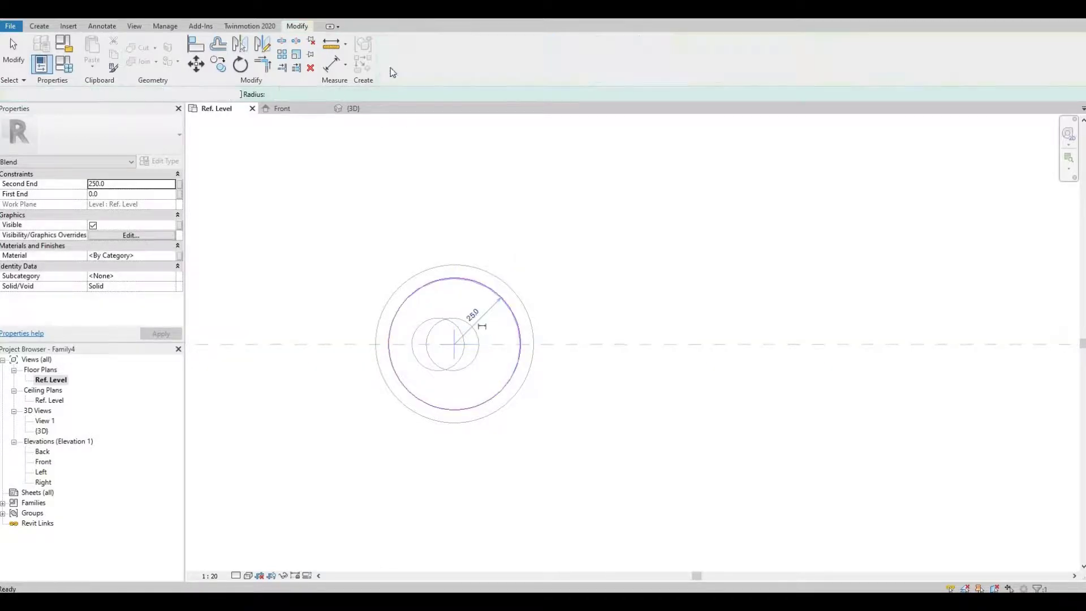
In the front elevation, lower the top of the lamp's blended base to a depth of about 39.8.
{"action": "double_click", "coordinate": [43, 462]}
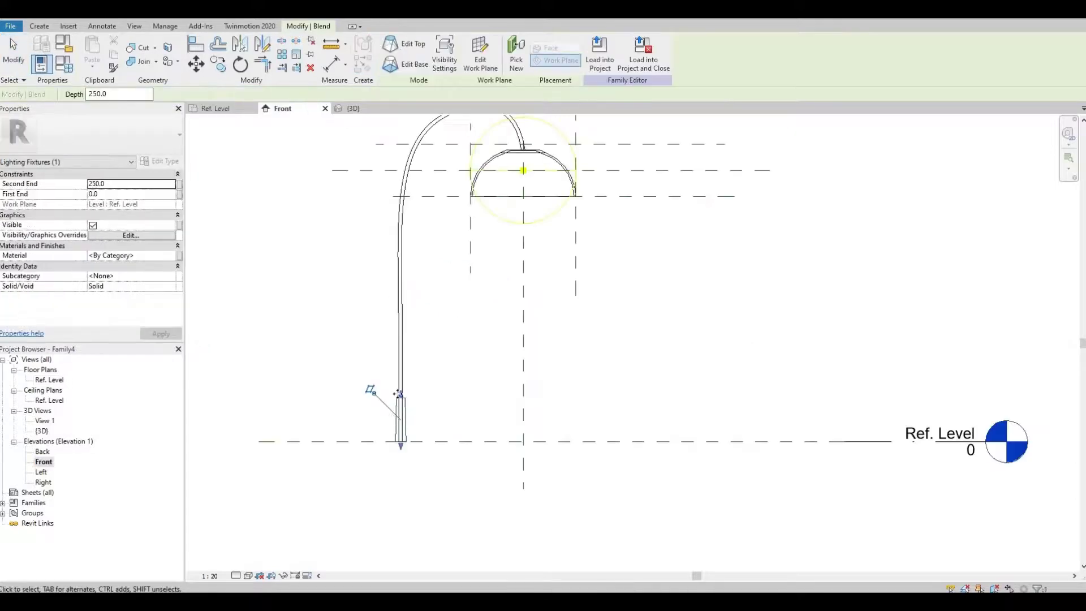
{"action": "scroll", "coordinate": [374, 378], "scroll_direction": "up", "scroll_amount": 3}
{"action": "scroll", "coordinate": [428, 380], "scroll_direction": "up", "scroll_amount": 3}
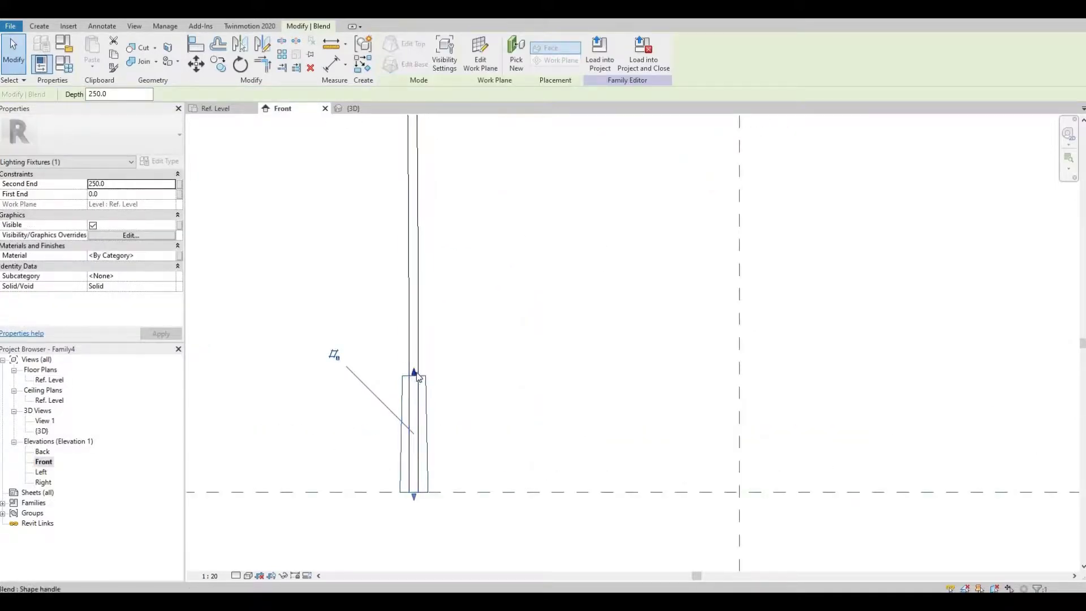
{"action": "left_click_drag", "start_coordinate": [420, 419], "coordinate": [425, 474]}
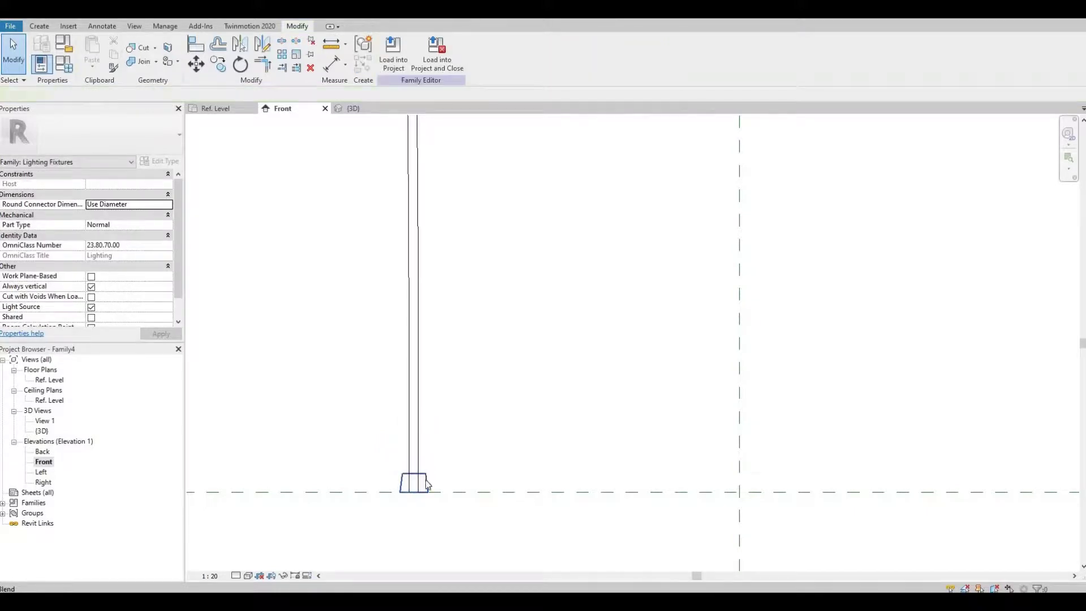
{"action": "double_click", "coordinate": [423, 476]}
{"action": "key", "text": "Escape"}
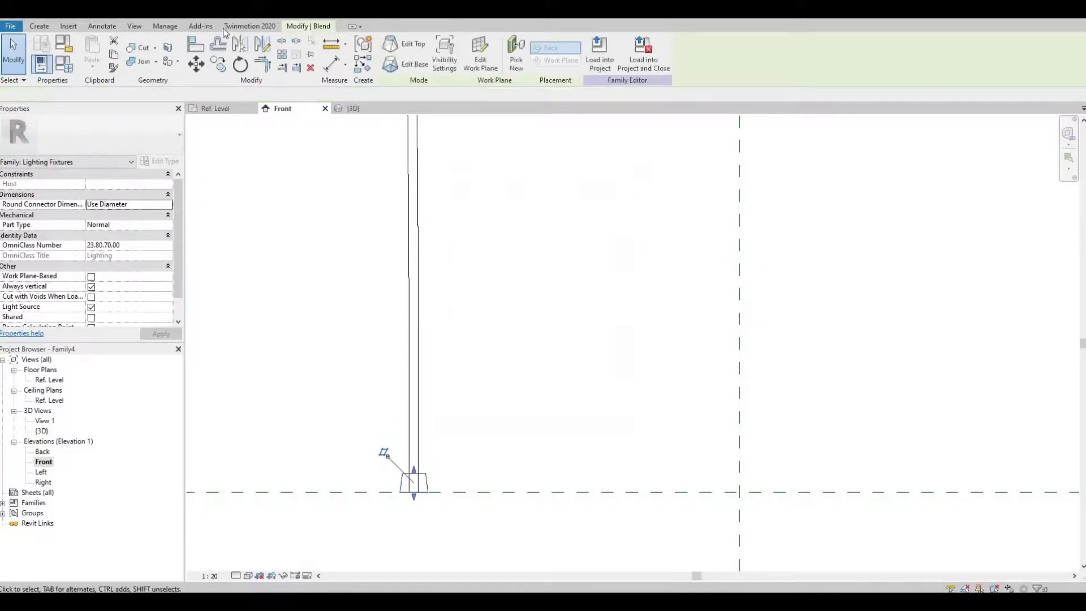
{"action": "key", "text": "Escape"}
On the Ref. Level floor plan, enlarge the blend's circular top boundary to a radius of 160 and finish the edit.
{"action": "left_click", "coordinate": [354, 108]}
{"action": "middle_click_drag", "start_coordinate": [466, 363], "coordinate": [502, 514], "text": "shift"}
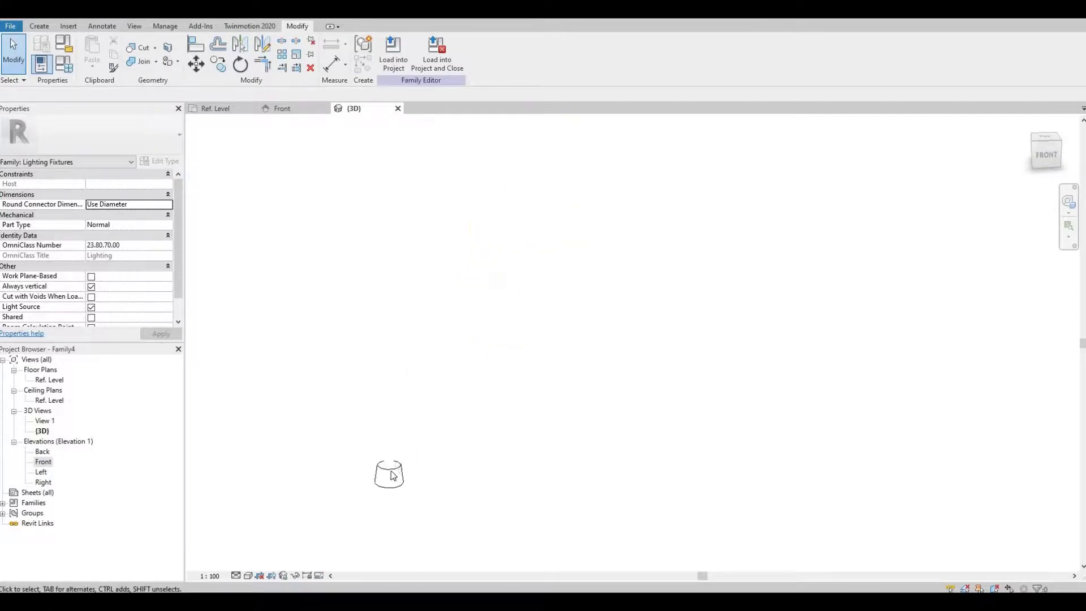
{"action": "double_click", "coordinate": [399, 459]}
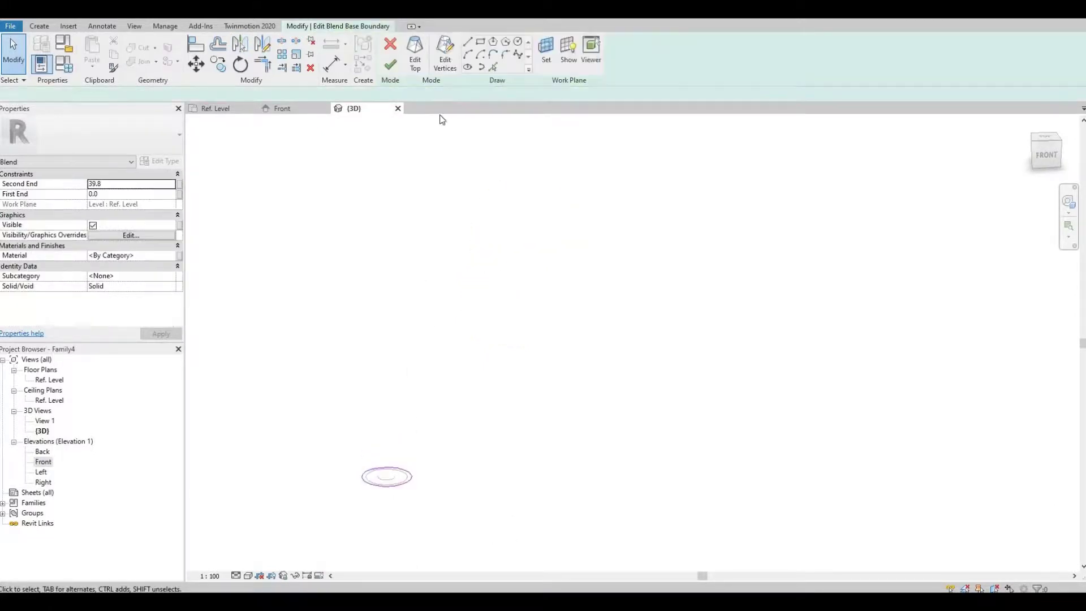
{"action": "left_click", "coordinate": [415, 65]}
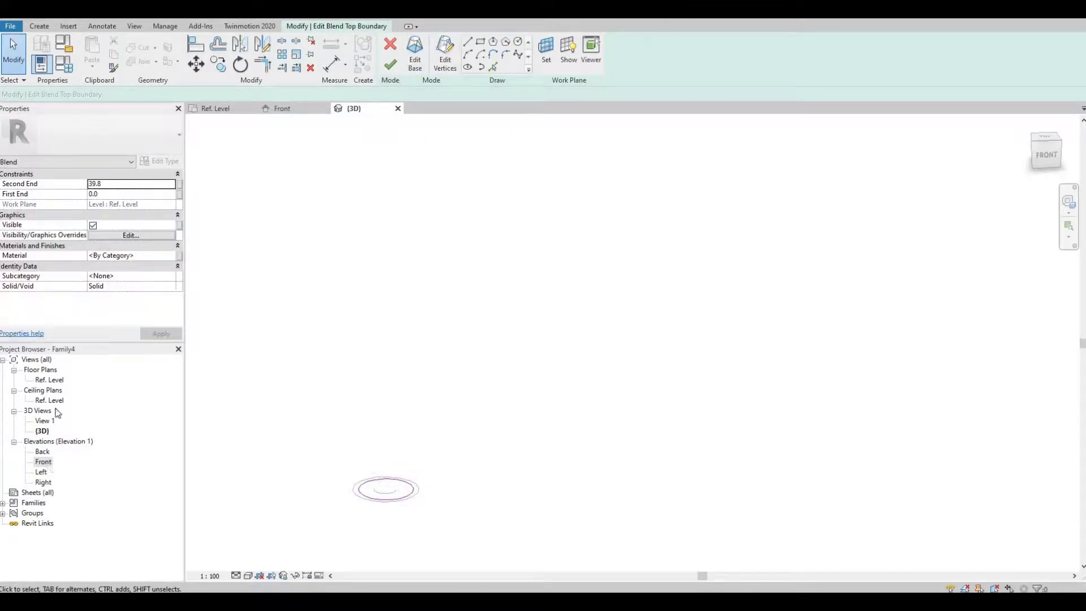
{"action": "double_click", "coordinate": [49, 381]}
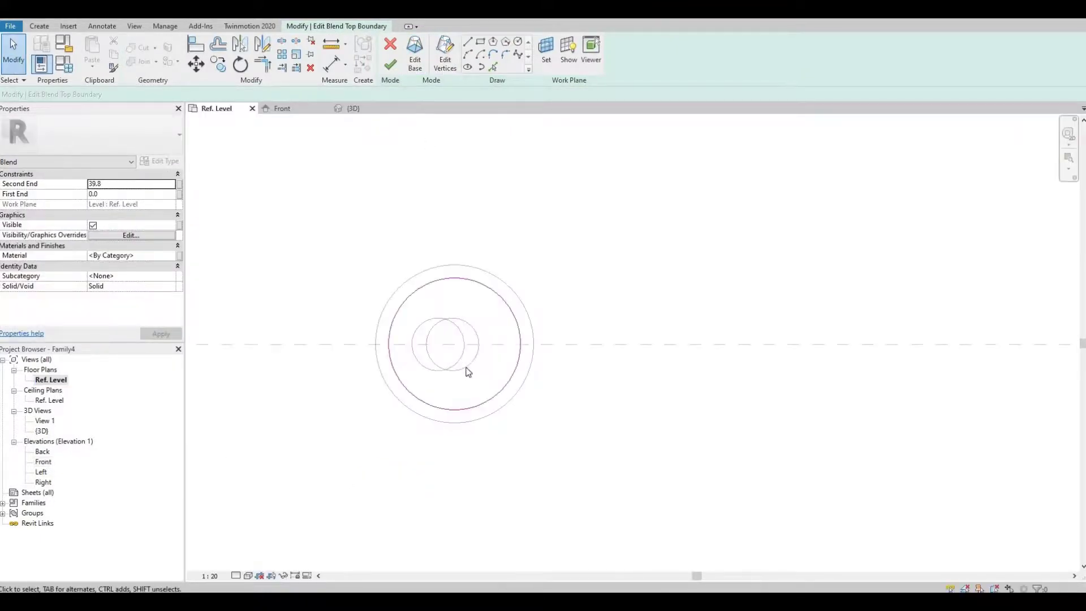
{"action": "scroll", "coordinate": [483, 363], "scroll_direction": "down", "scroll_amount": 5}
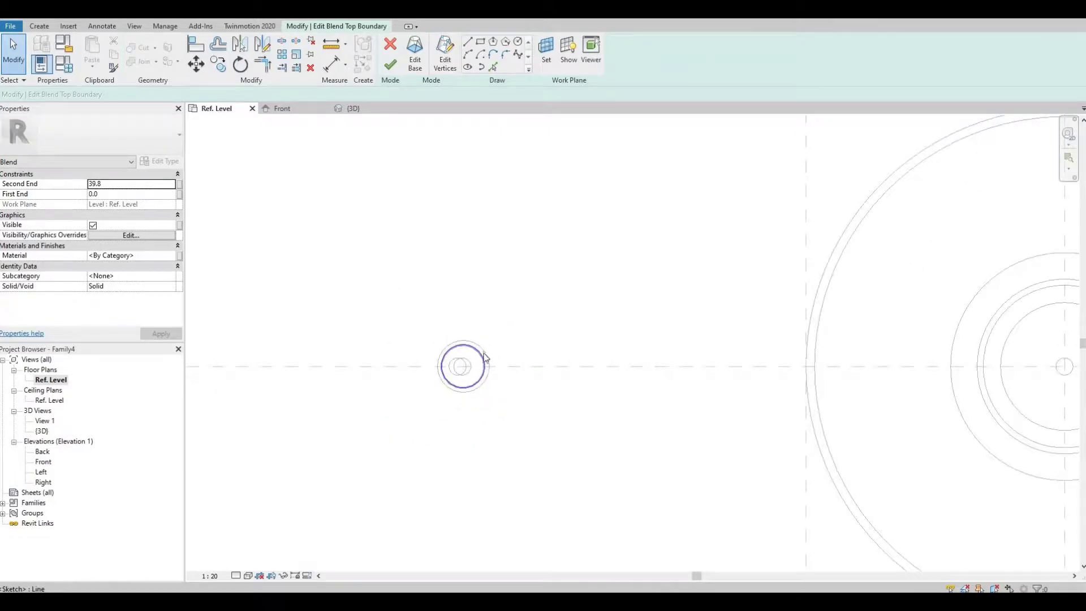
{"action": "left_click", "coordinate": [485, 365]}
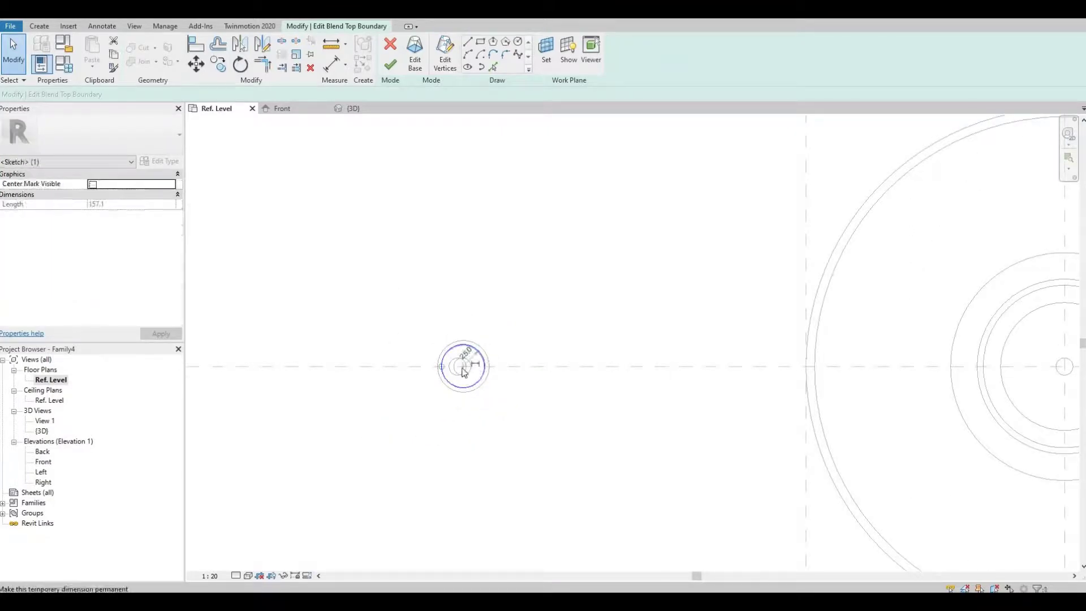
{"action": "scroll", "coordinate": [464, 370], "scroll_direction": "up", "scroll_amount": 1}
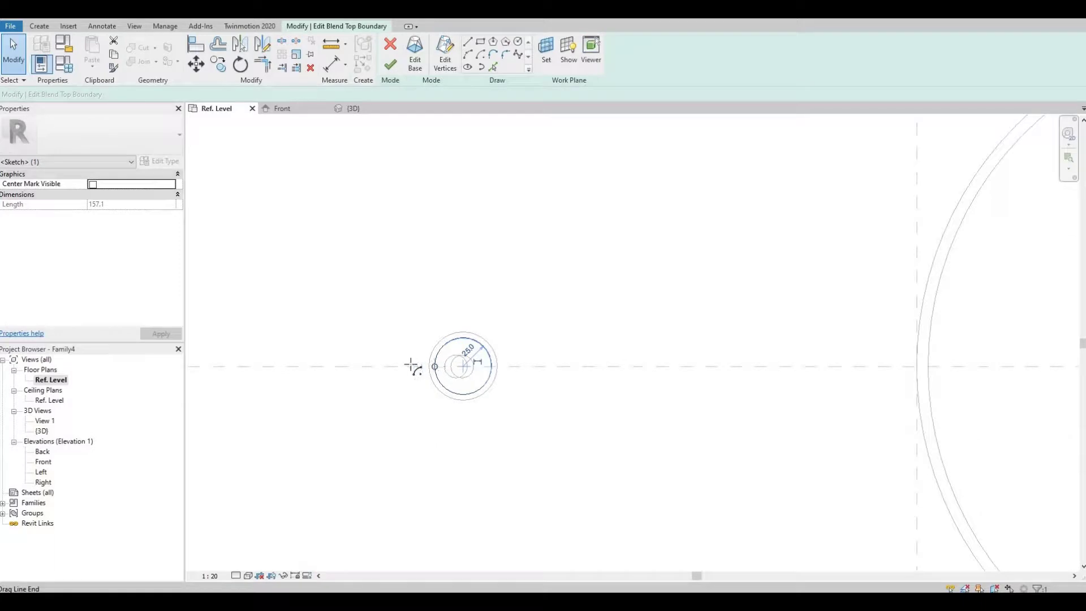
{"action": "left_click", "coordinate": [283, 362]}
{"action": "scroll", "coordinate": [362, 356], "scroll_direction": "down", "scroll_amount": 3}
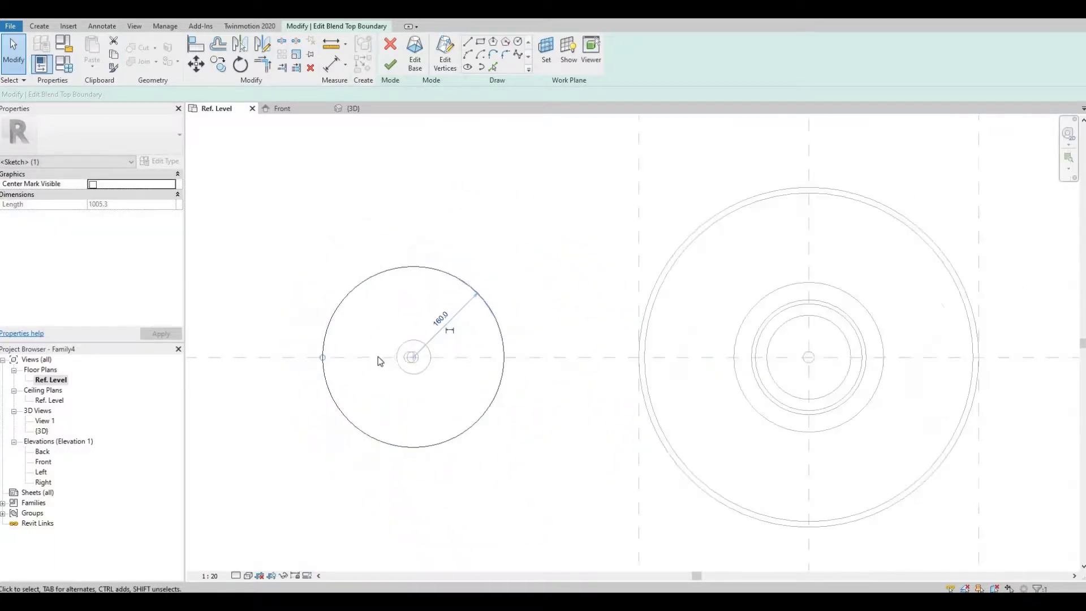
{"action": "middle_click_drag", "start_coordinate": [426, 365], "coordinate": [447, 368]}
{"action": "scroll", "coordinate": [447, 356], "scroll_direction": "up", "scroll_amount": 1}
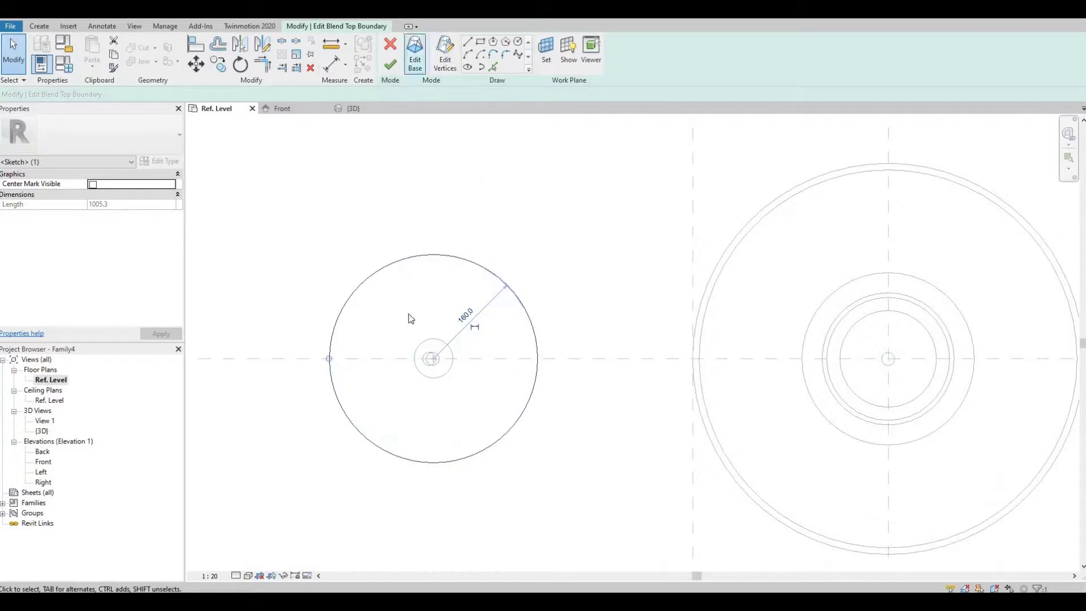
{"action": "scroll", "coordinate": [421, 320], "scroll_direction": "up", "scroll_amount": 1}
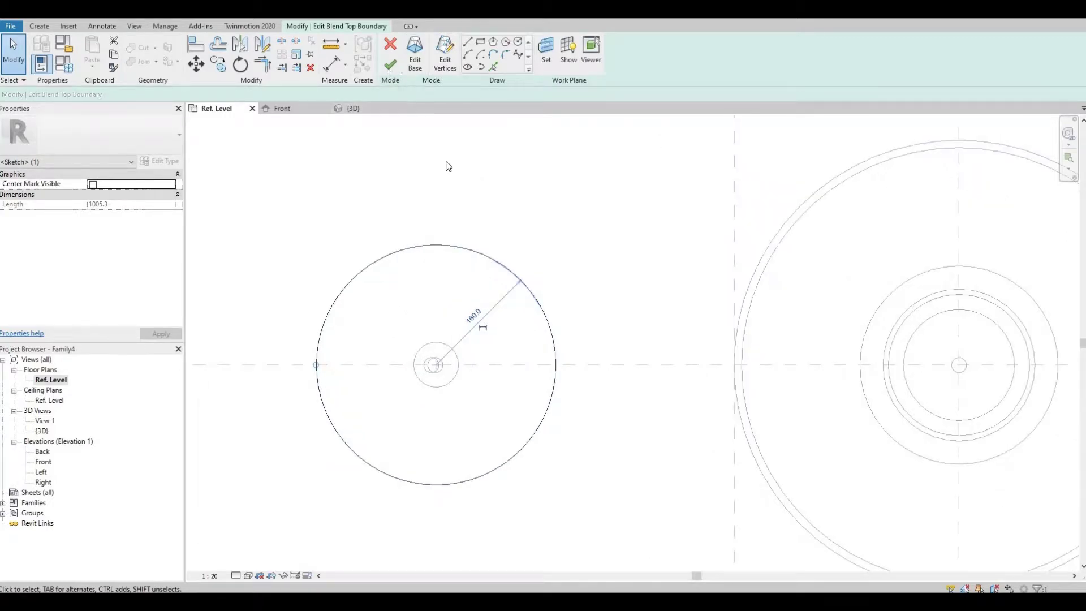
{"action": "left_click", "coordinate": [390, 65]}
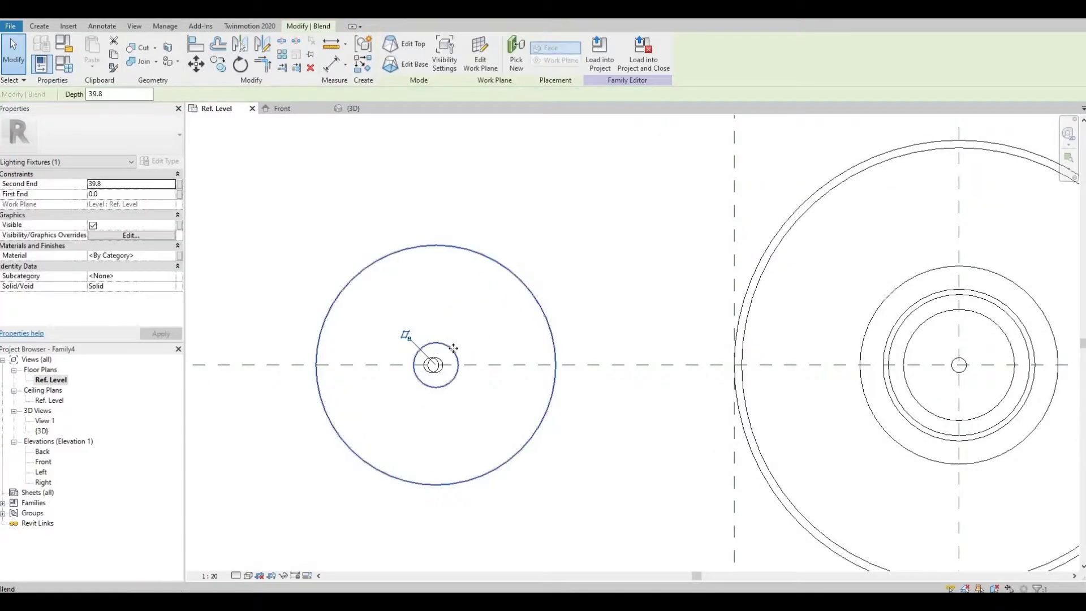
Enlarge the blend's circular base boundary to a radius of 135 and finish the edit.
{"action": "left_click", "coordinate": [407, 63]}
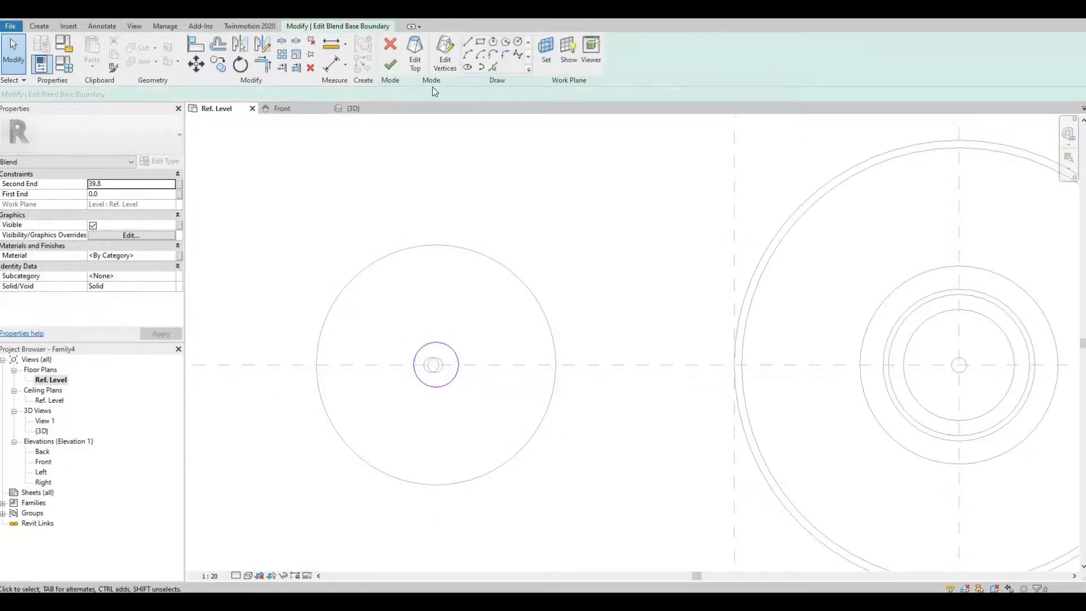
{"action": "left_click", "coordinate": [422, 66]}
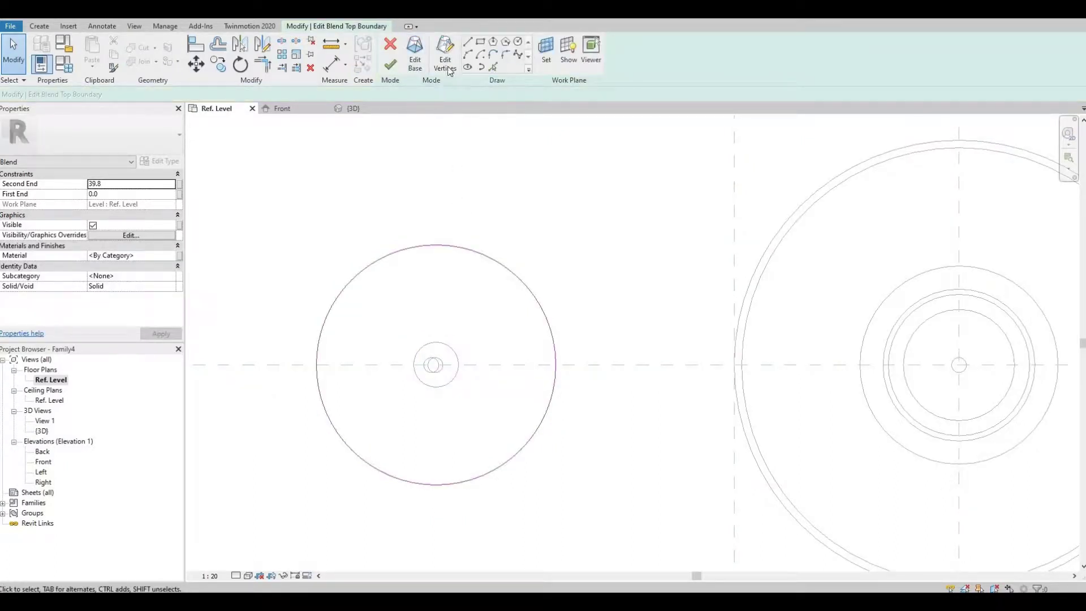
{"action": "left_click", "coordinate": [420, 66]}
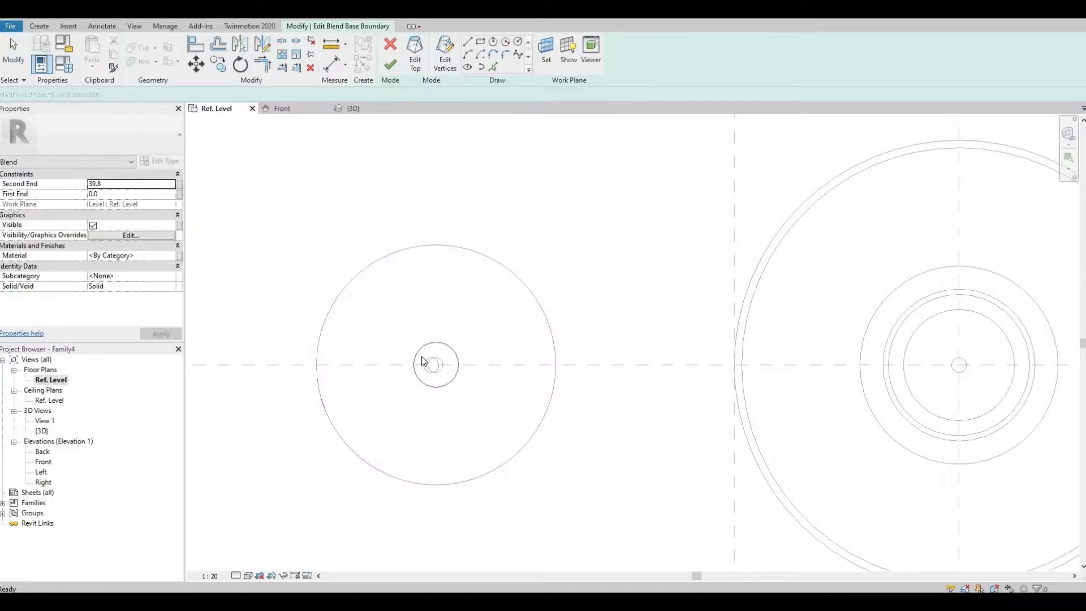
{"action": "left_click", "coordinate": [413, 369]}
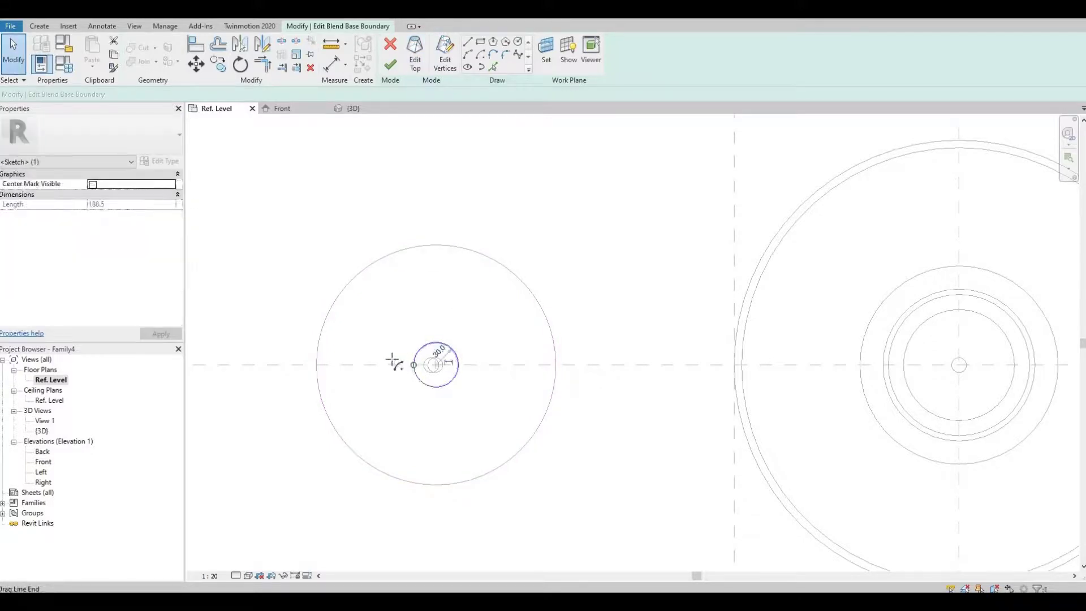
{"action": "mouse_move", "coordinate": [392, 361]}
{"action": "left_mouse_down"}
{"action": "mouse_move", "coordinate": [349, 341]}
{"action": "mouse_move", "coordinate": [335, 365]}
{"action": "left_mouse_up"}
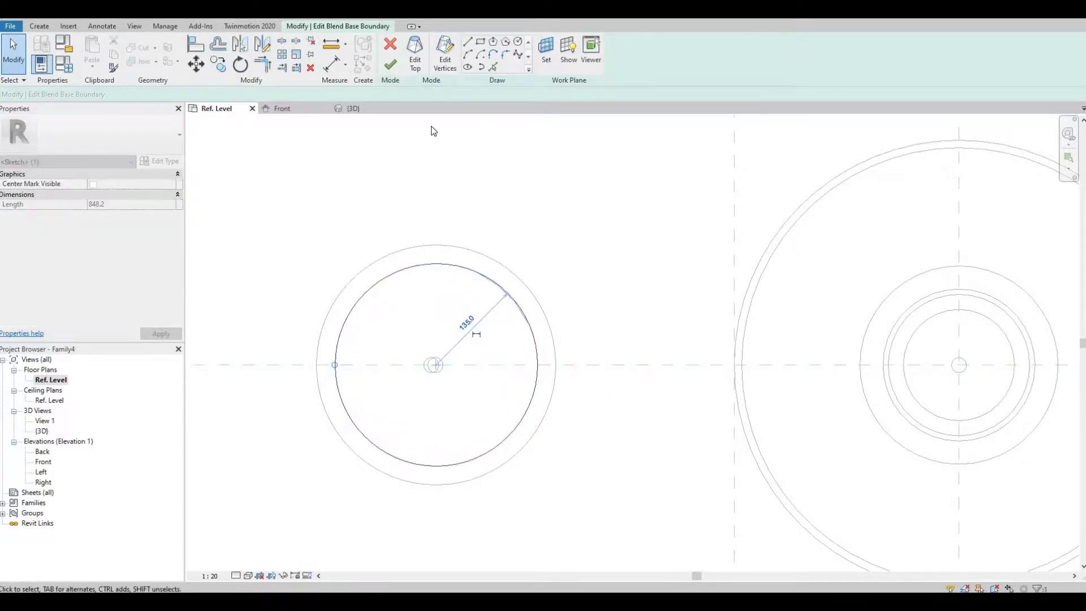
{"action": "left_click", "coordinate": [396, 72]}
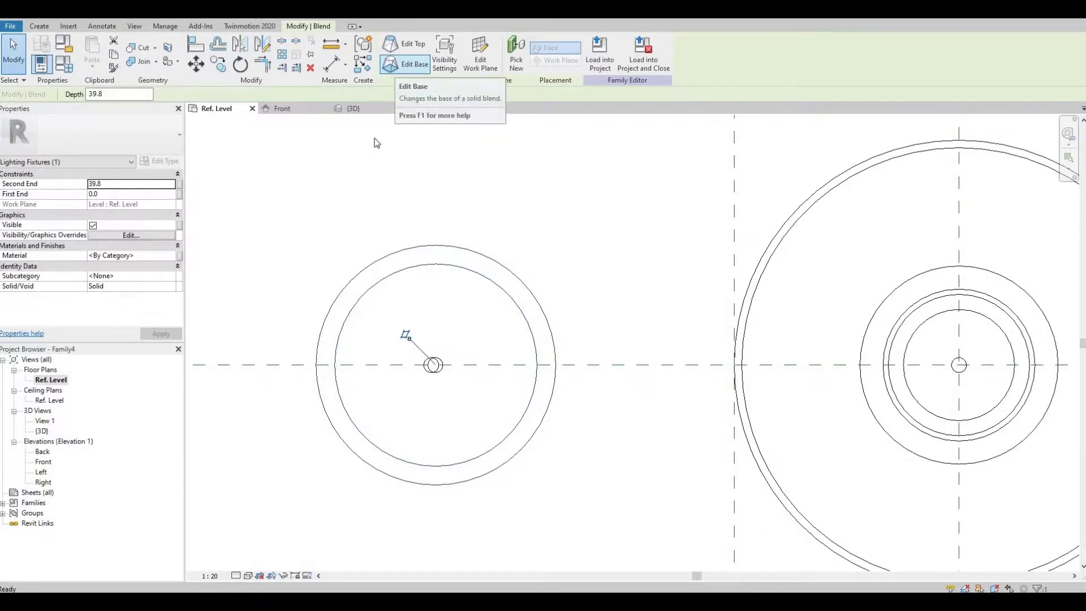
{"action": "key", "text": "Escape"}
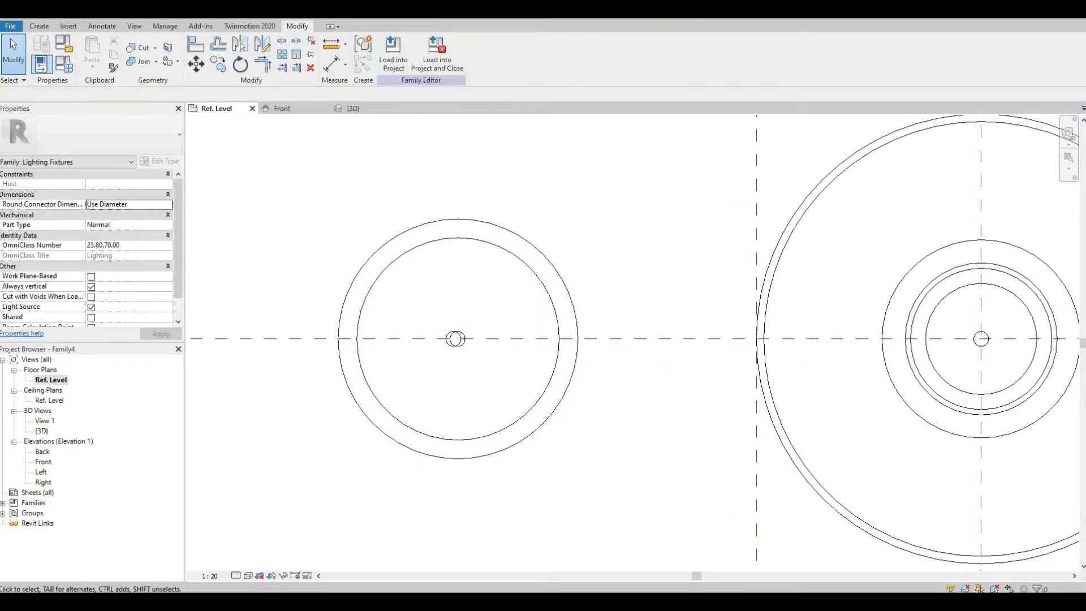
In the front elevation, flip the blend so its wider face rests on the reference level, with Second End 0 and First End about 35.3.
{"action": "left_click", "coordinate": [352, 108]}
{"action": "scroll", "coordinate": [454, 296], "scroll_direction": "down", "scroll_amount": 5}
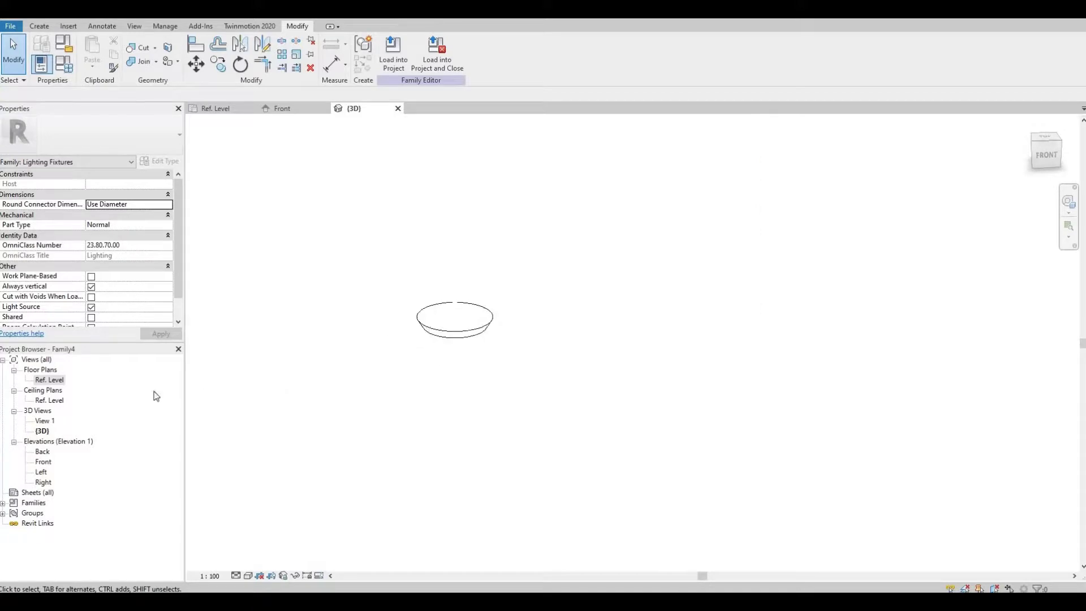
{"action": "double_click", "coordinate": [43, 462]}
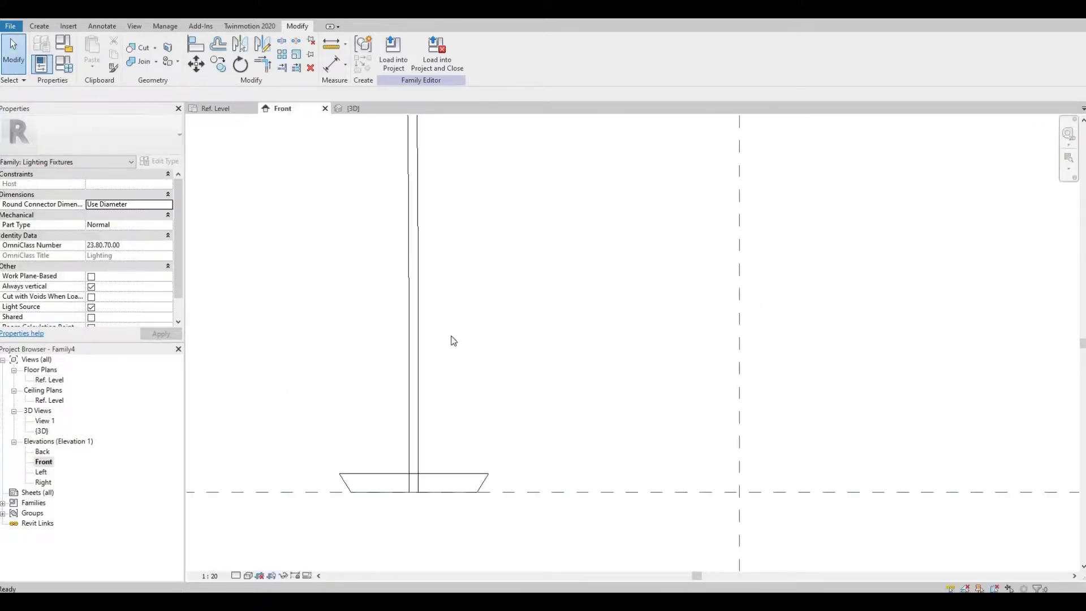
{"action": "left_click", "coordinate": [418, 461]}
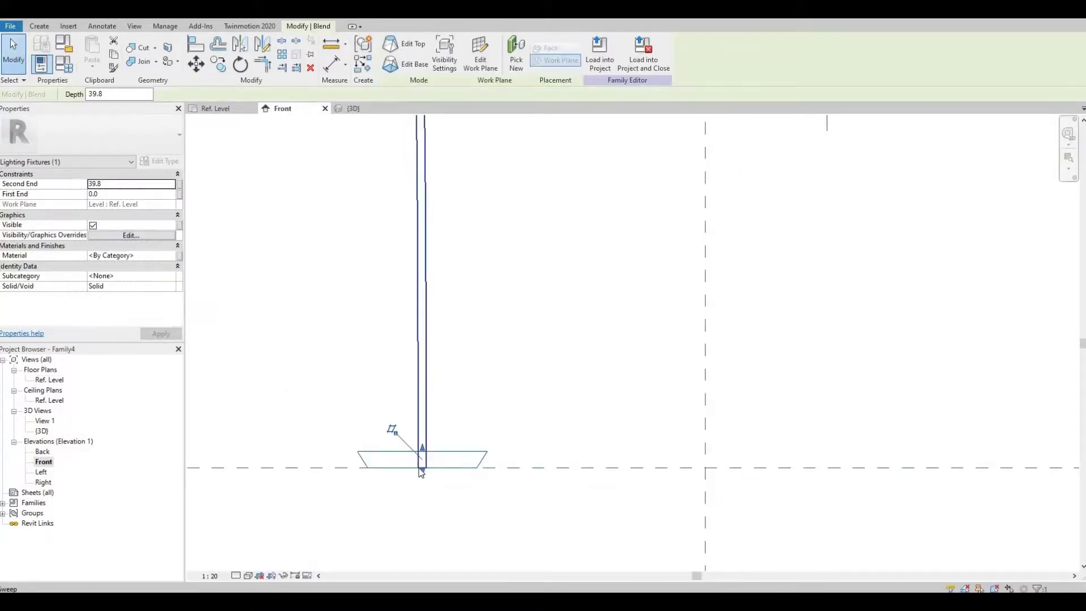
{"action": "left_click_drag", "start_coordinate": [425, 451], "coordinate": [419, 467]}
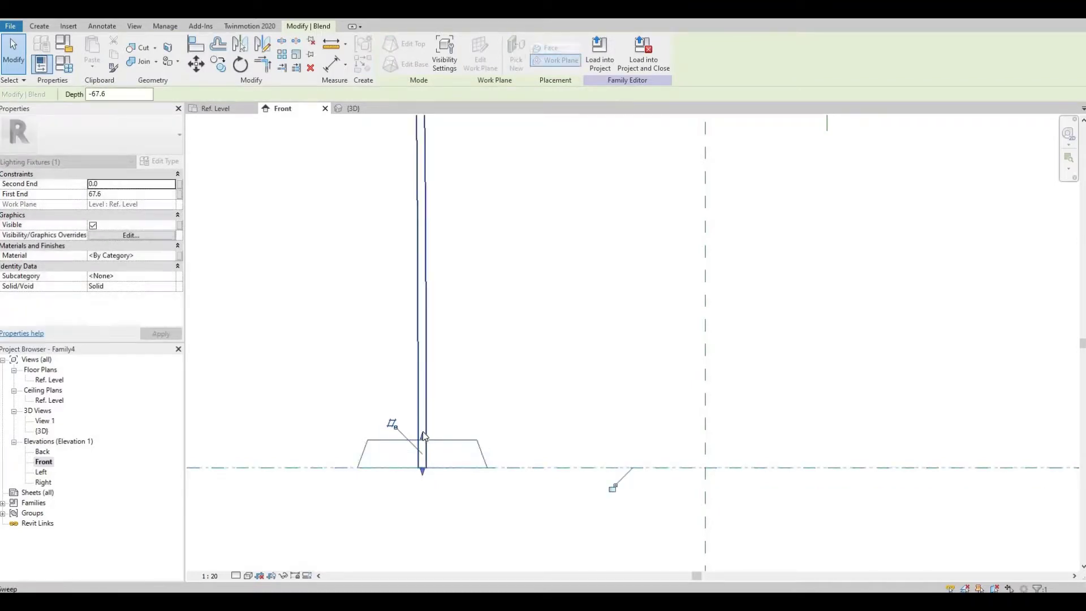
{"action": "left_click", "coordinate": [424, 453]}
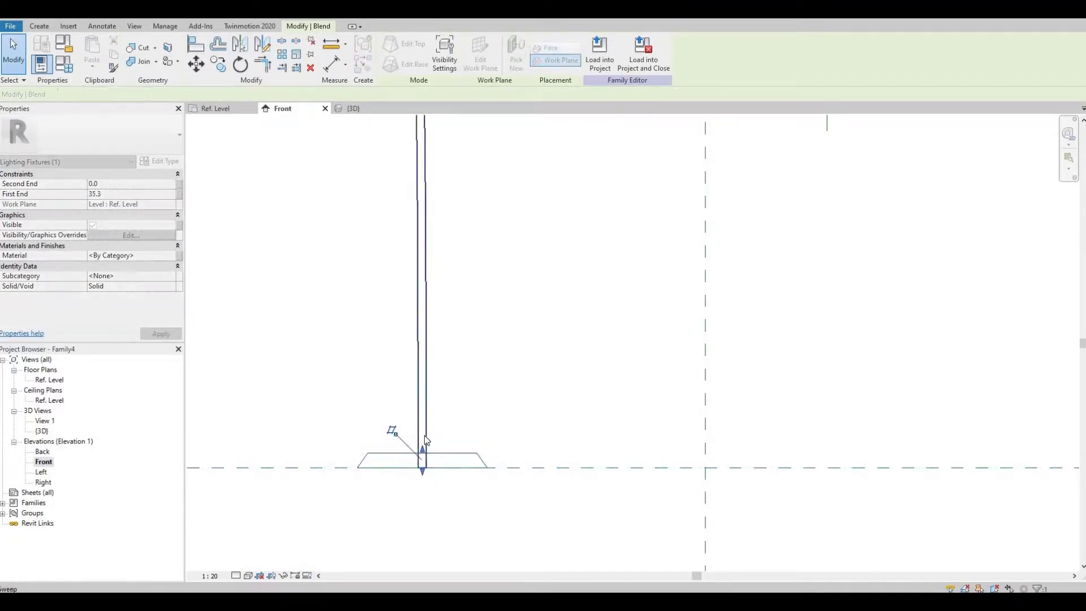
{"action": "scroll", "coordinate": [446, 416], "scroll_direction": "down", "scroll_amount": 1}
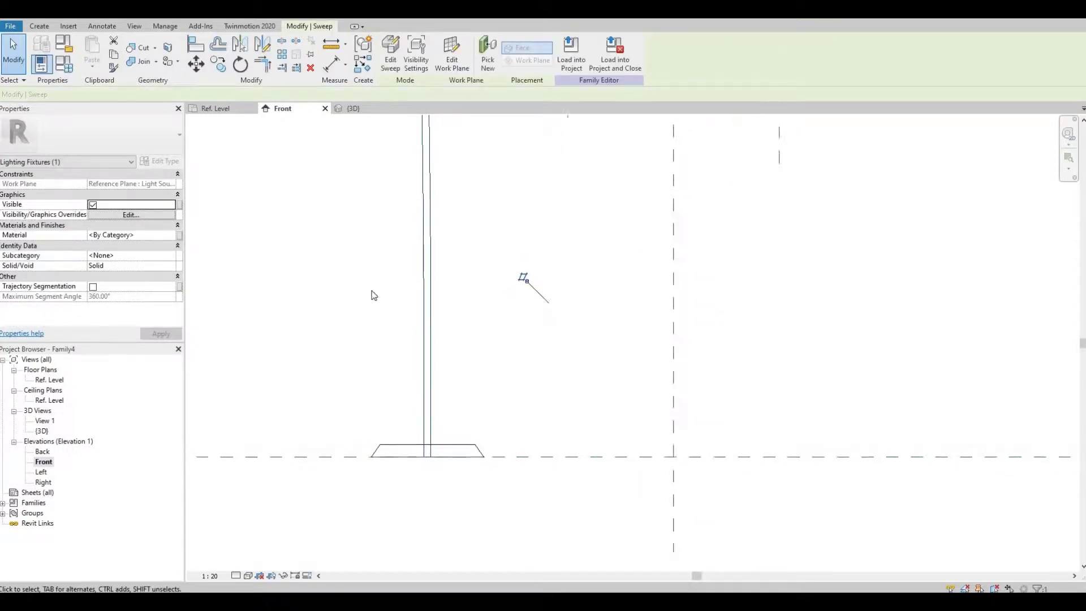
{"action": "scroll", "coordinate": [439, 402], "scroll_direction": "up", "scroll_amount": 1}
{"action": "left_click", "coordinate": [371, 292]}
{"action": "scroll", "coordinate": [364, 162], "scroll_direction": "down", "scroll_amount": 1}
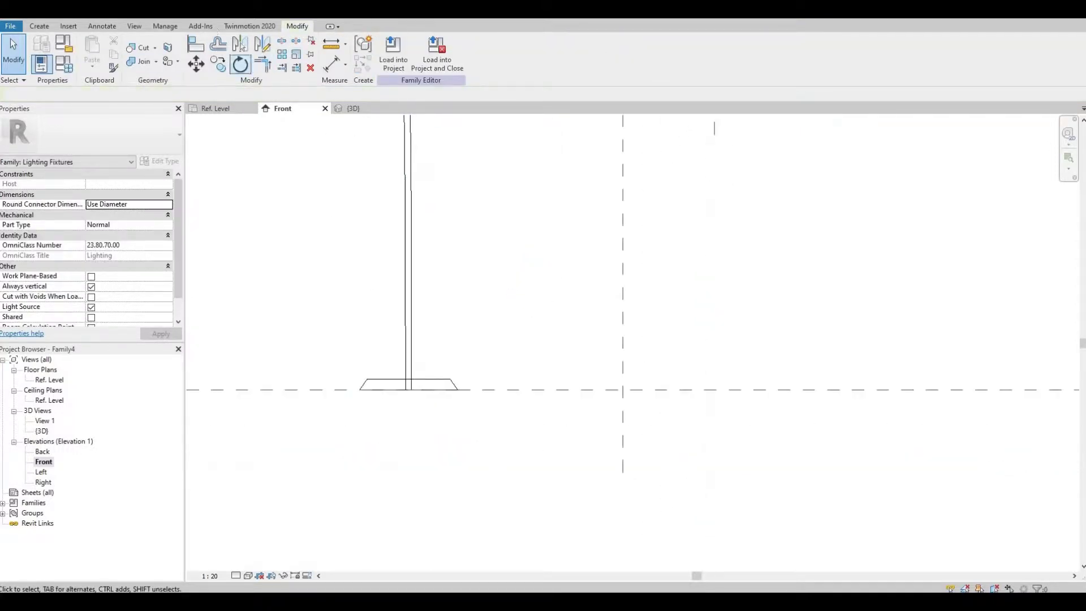
Show the whole lamp in the 3D view with the Shaded visual style.
{"action": "left_click", "coordinate": [354, 109]}
{"action": "middle_click_drag", "start_coordinate": [454, 263], "coordinate": [494, 459]}
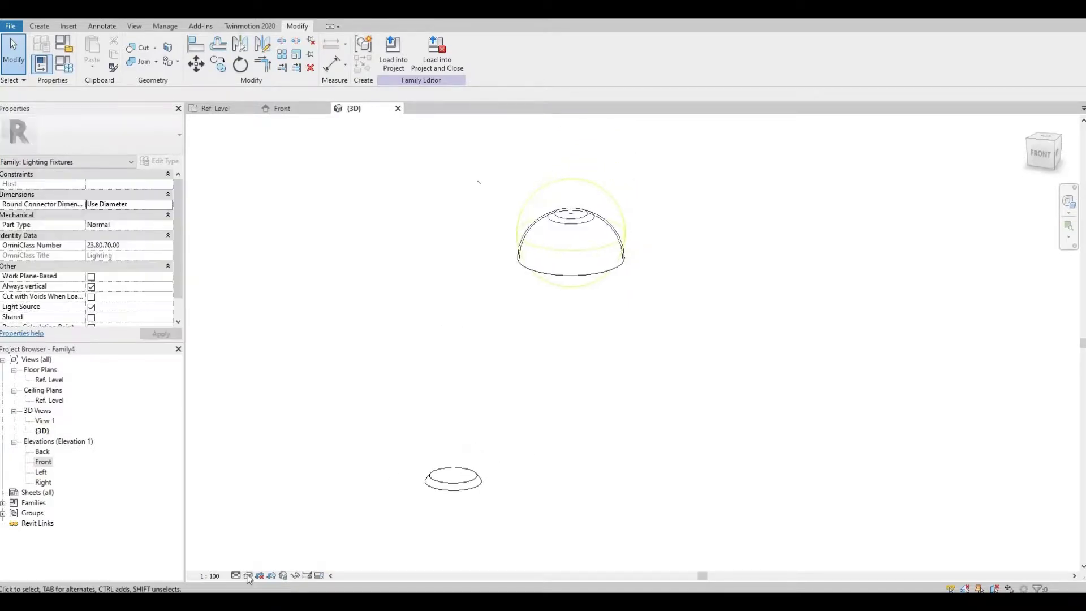
{"action": "left_click", "coordinate": [272, 530]}
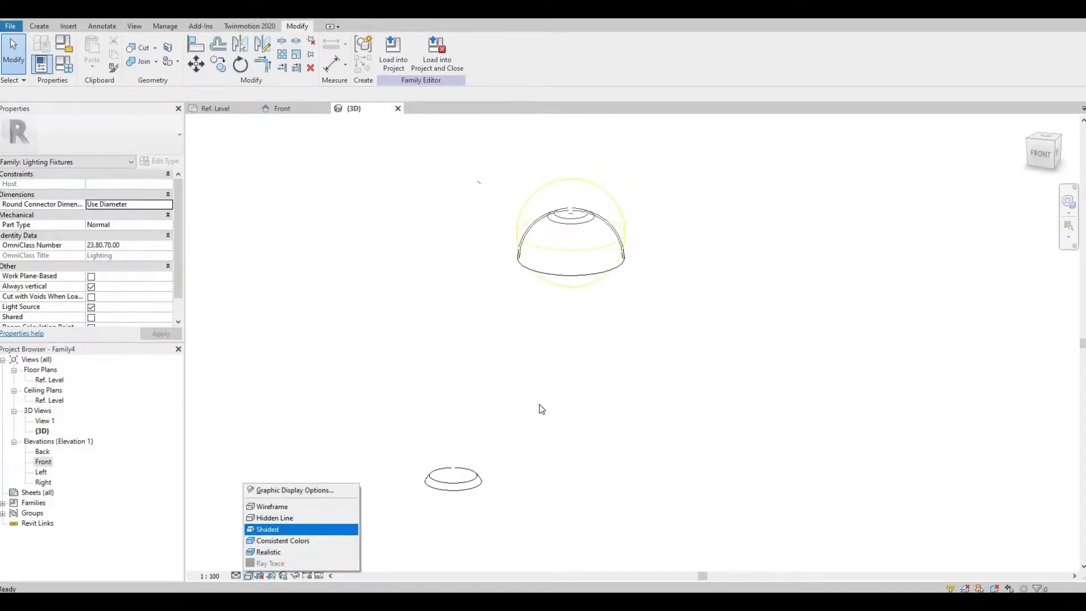
{"action": "middle_click_drag", "start_coordinate": [557, 403], "coordinate": [637, 152], "text": "shift"}
{"action": "scroll", "coordinate": [510, 306], "scroll_direction": "up", "scroll_amount": 2}
Change the light source definition of the lamp to the cone-shaped spot light distribution.
{"action": "left_click", "coordinate": [637, 152]}
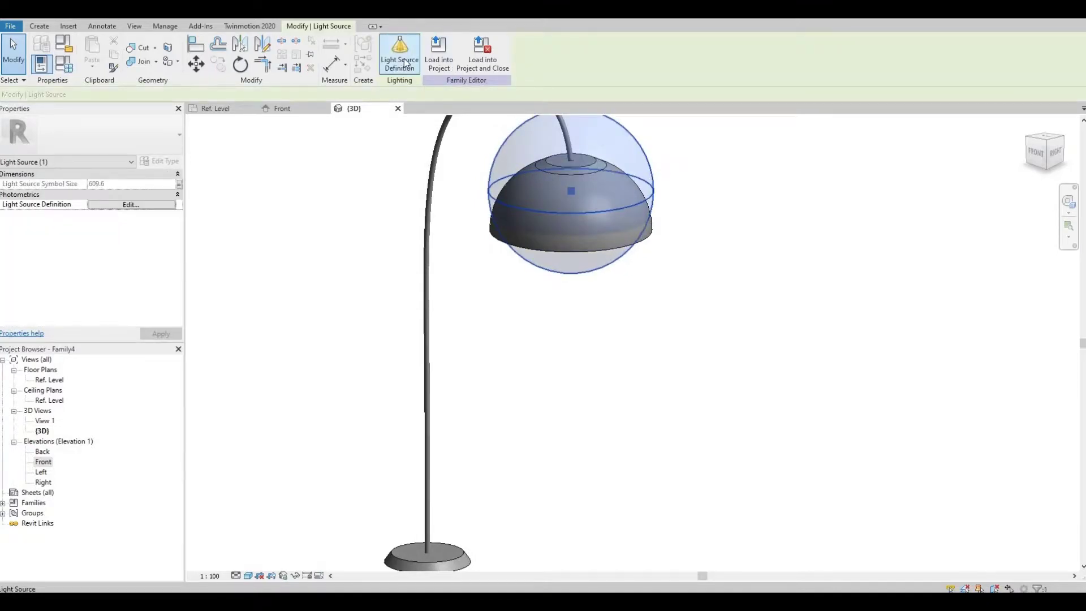
{"action": "left_click", "coordinate": [399, 54]}
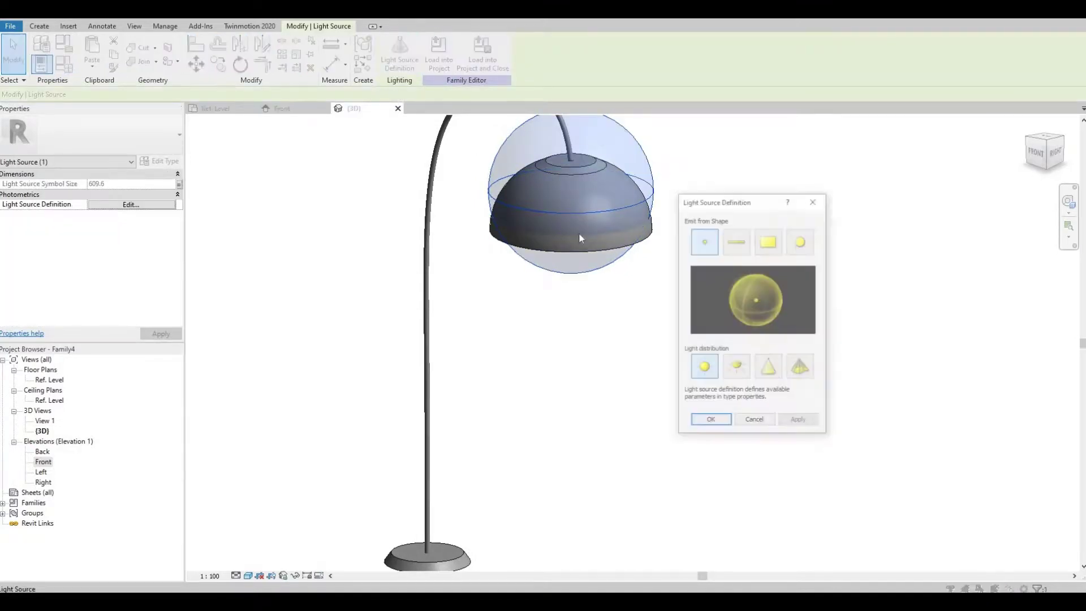
{"action": "left_click", "coordinate": [777, 371]}
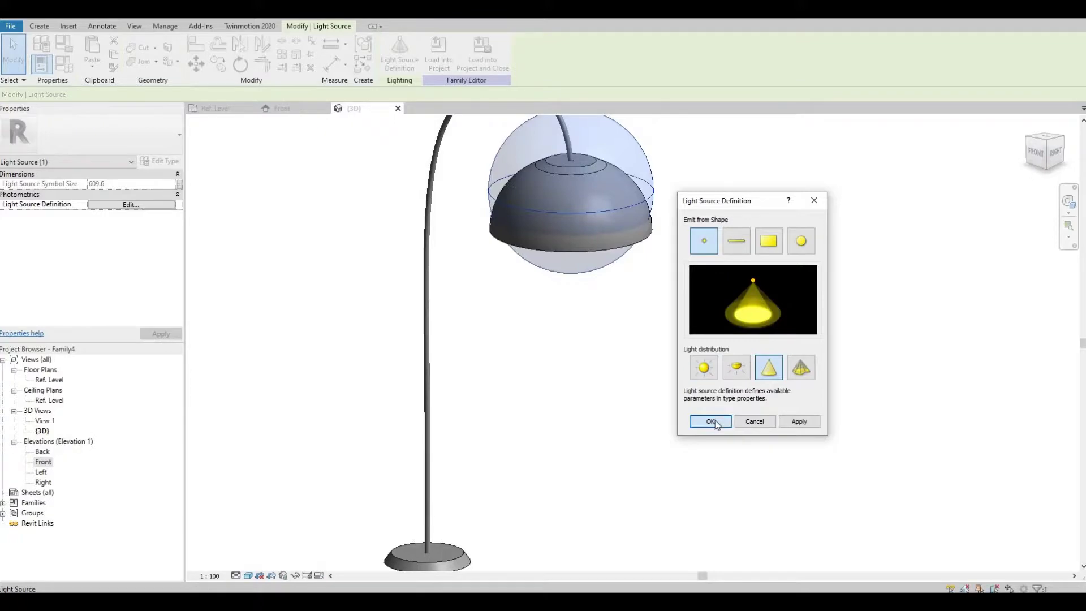
{"action": "left_click", "coordinate": [711, 421]}
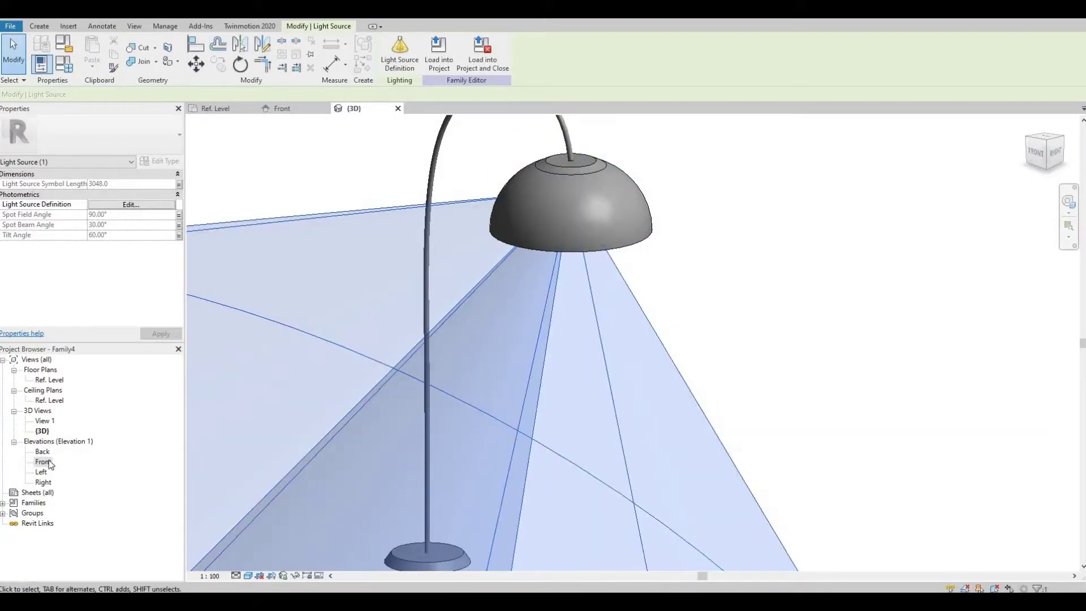
Open the Ref. Level floor plan and examine the spot light source around the lampshade.
{"action": "double_click", "coordinate": [45, 382]}
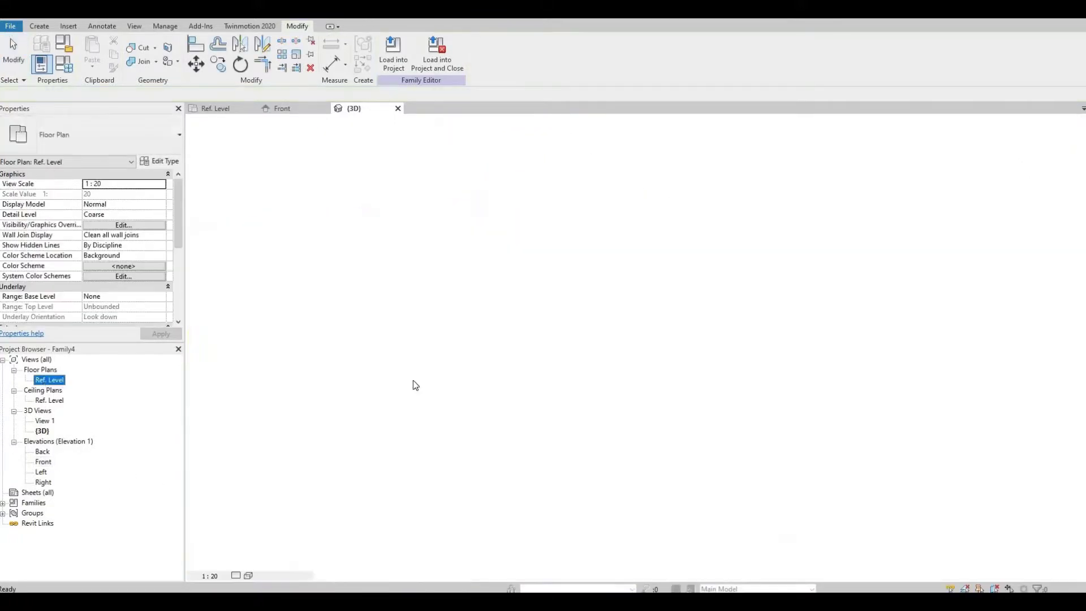
{"action": "scroll", "coordinate": [572, 396], "scroll_direction": "down", "scroll_amount": 3}
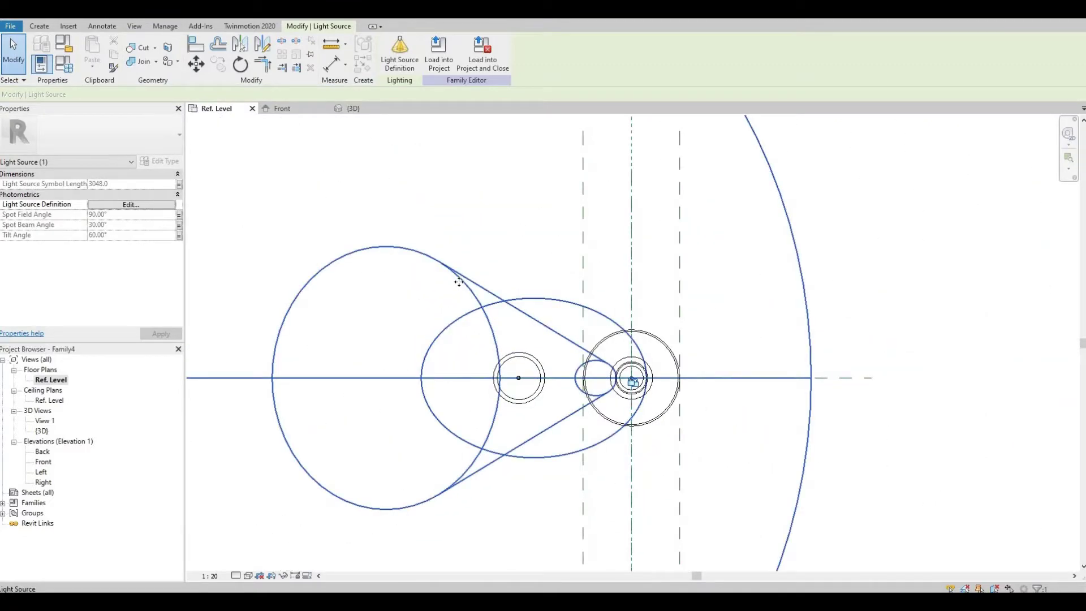
{"action": "left_click_drag", "start_coordinate": [492, 287], "coordinate": [722, 430]}
{"action": "key", "text": "Escape"}
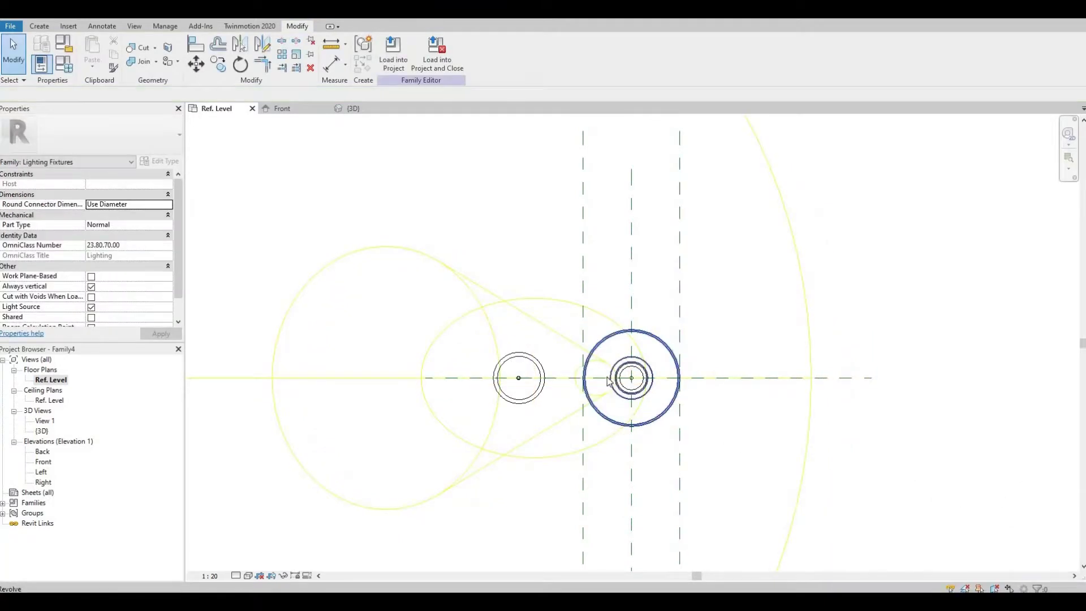
{"action": "left_click", "coordinate": [606, 370]}
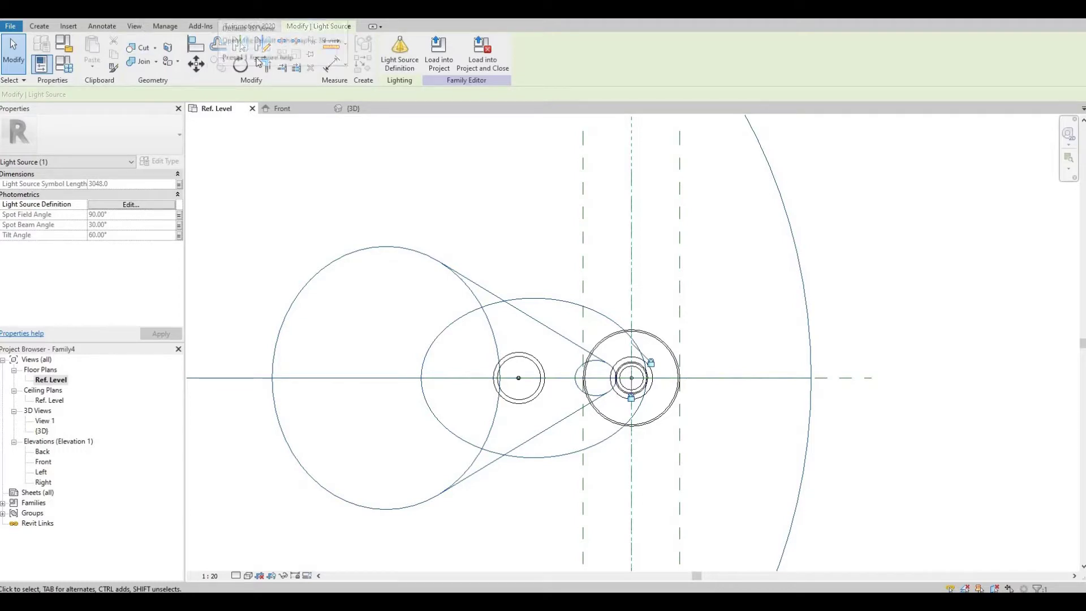
In the 3D view, change the lamp's light source definition to the photometric web distribution.
{"action": "left_click", "coordinate": [354, 108]}
{"action": "scroll", "coordinate": [381, 232], "scroll_direction": "down", "scroll_amount": 4}
{"action": "middle_click_drag", "start_coordinate": [490, 317], "coordinate": [447, 401], "text": "shift"}
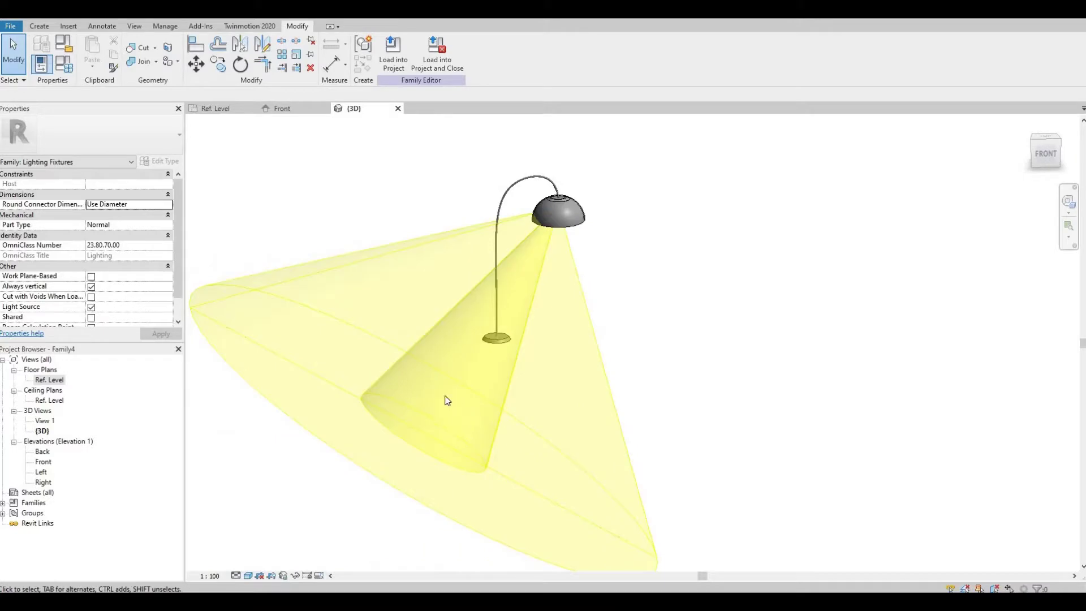
{"action": "left_click", "coordinate": [382, 375]}
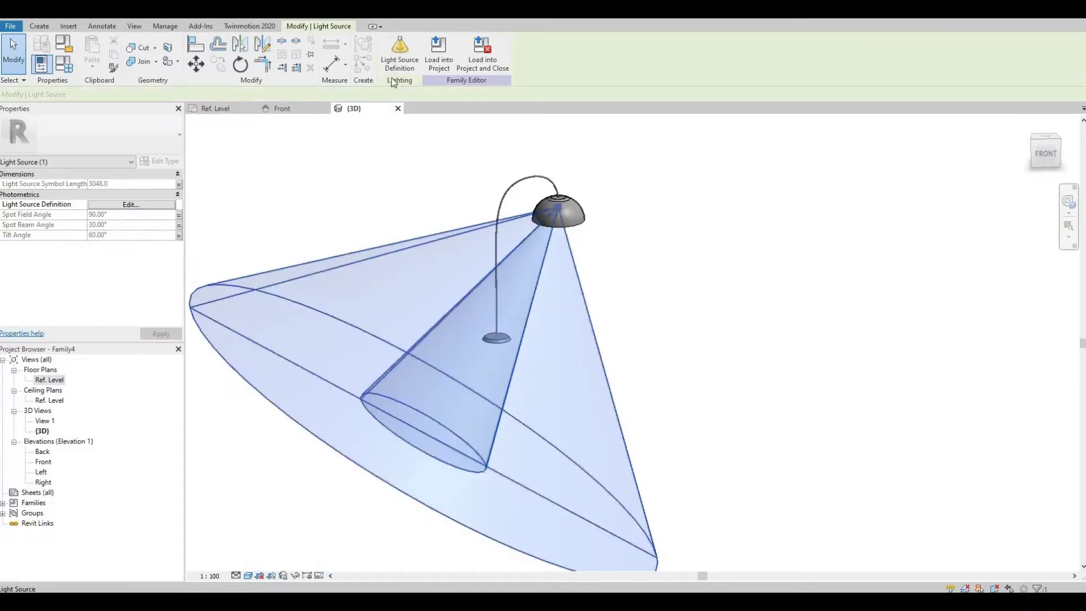
{"action": "left_click", "coordinate": [401, 57]}
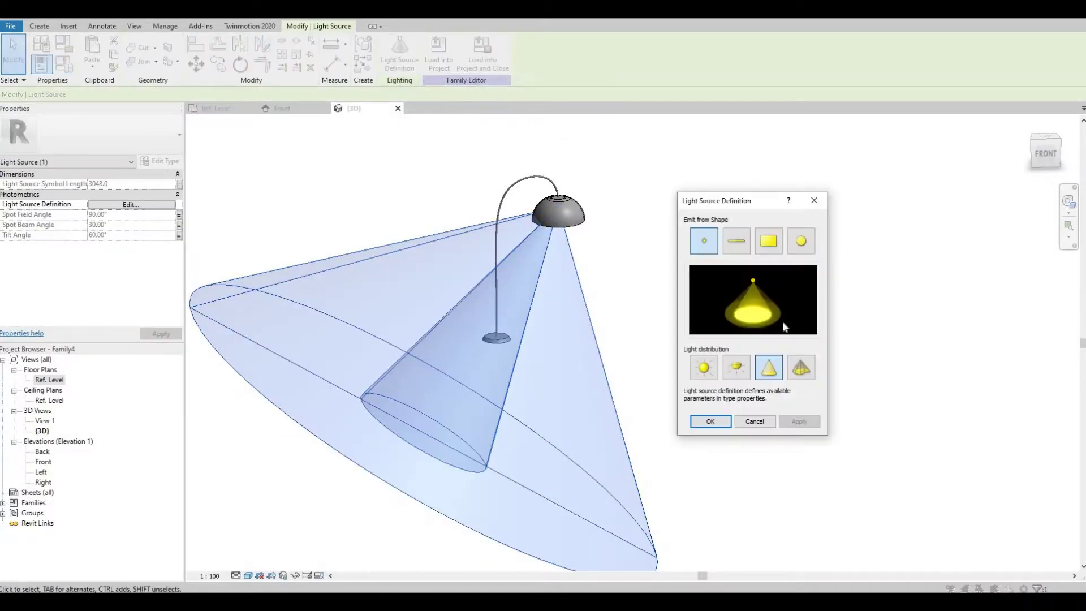
{"action": "left_click", "coordinate": [798, 369]}
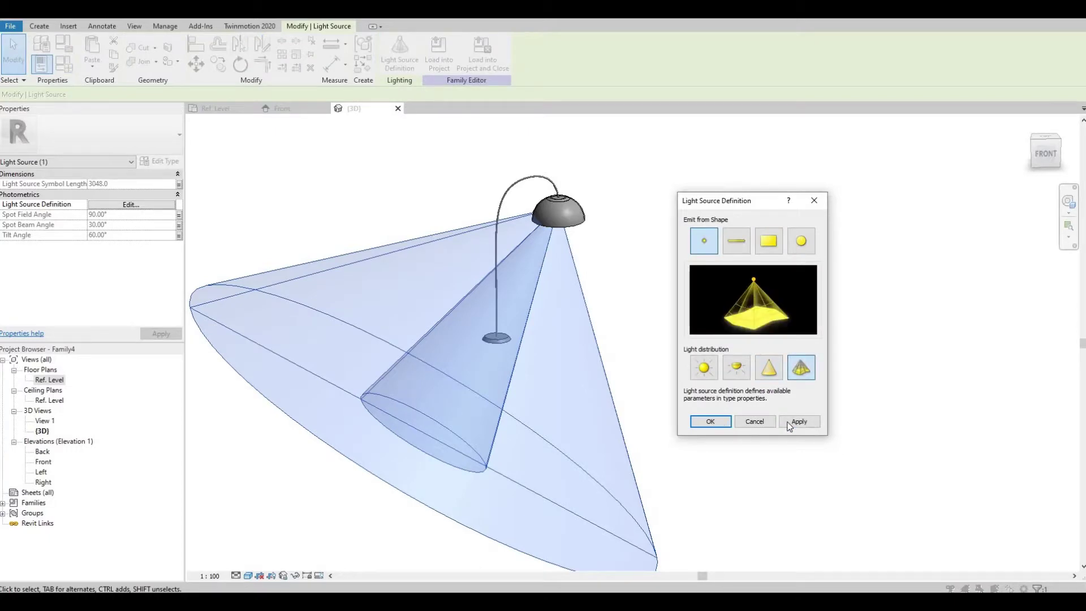
{"action": "left_click", "coordinate": [711, 423]}
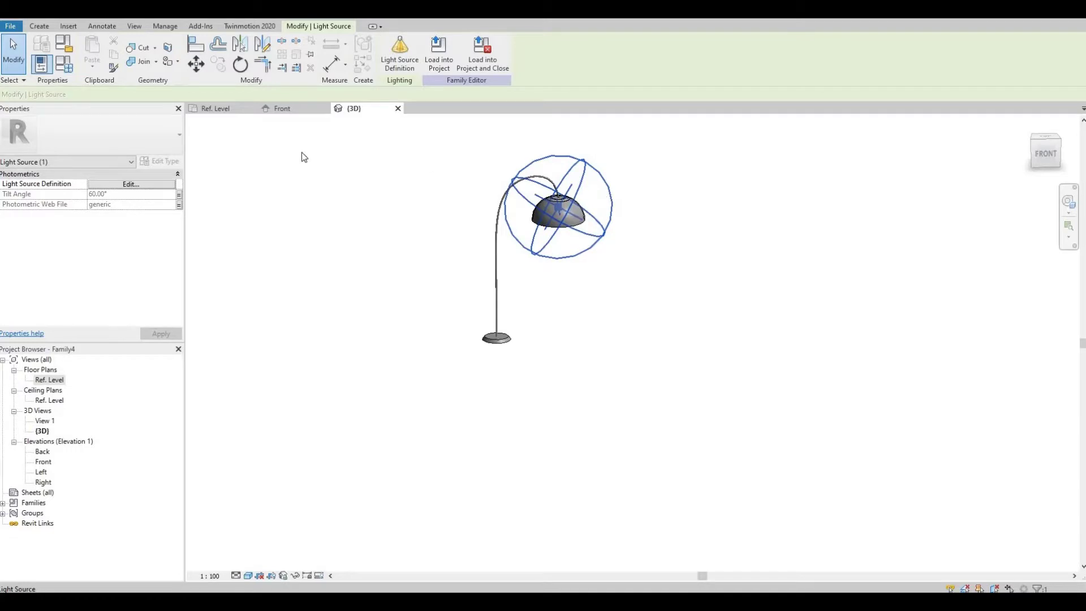
Assign 2x4 2Lamp.ies as the Photometric Web File in the family types and inspect the light shape.
{"action": "left_click", "coordinate": [64, 65]}
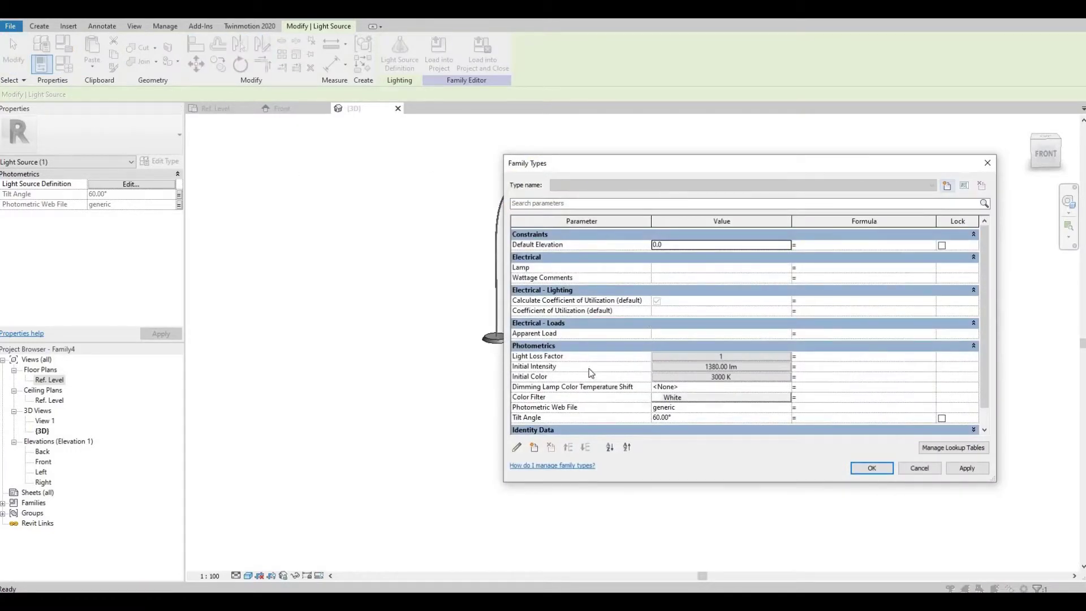
{"action": "scroll", "coordinate": [571, 365], "scroll_direction": "down", "scroll_amount": 1}
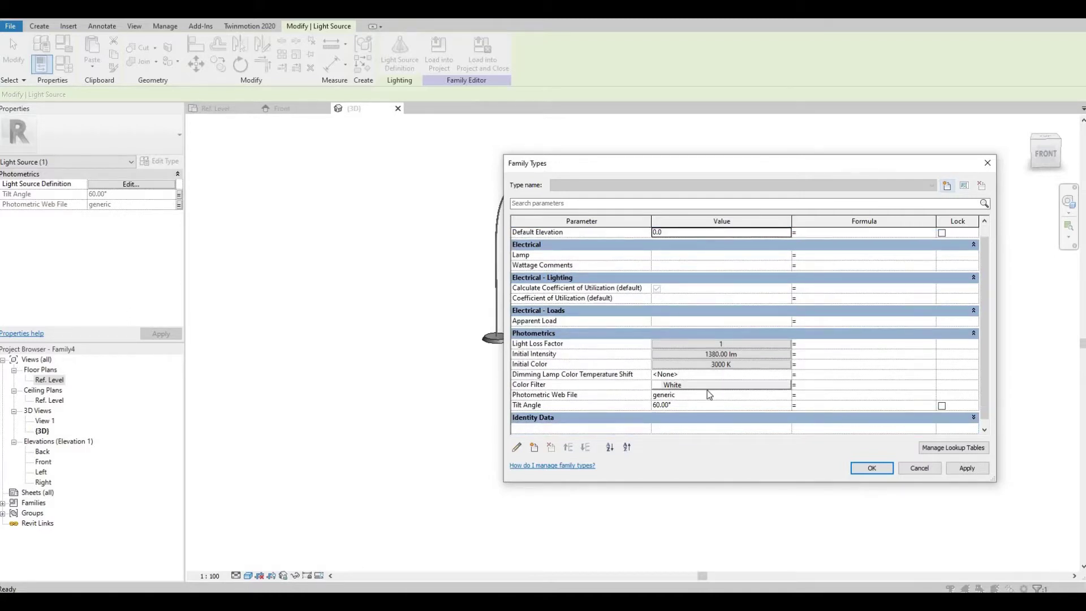
{"action": "left_click", "coordinate": [687, 396]}
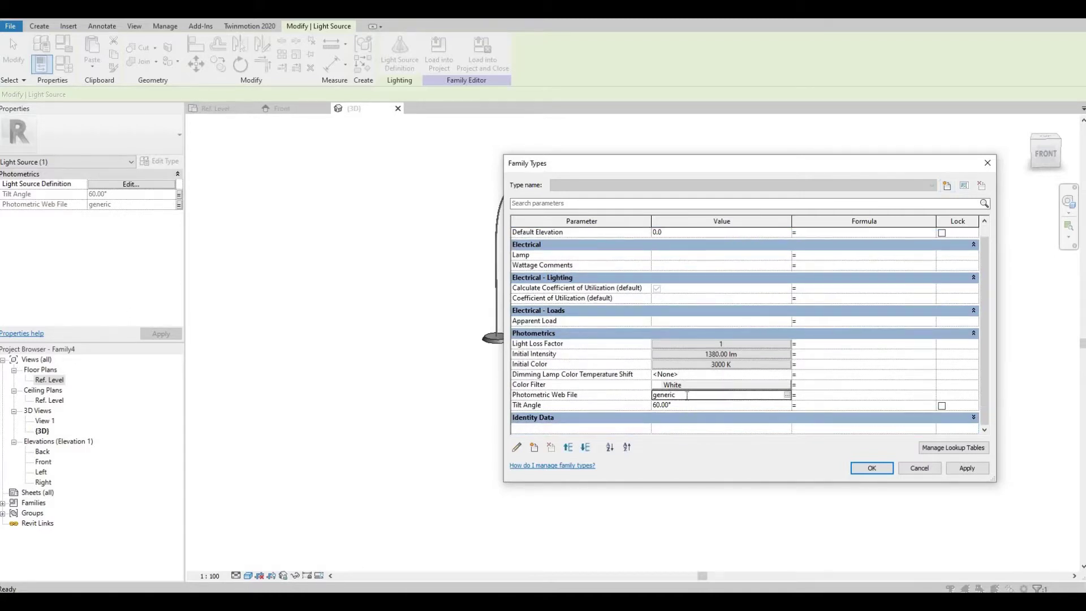
{"action": "left_click", "coordinate": [787, 396]}
{"action": "scroll", "coordinate": [617, 341], "scroll_direction": "down", "scroll_amount": 1}
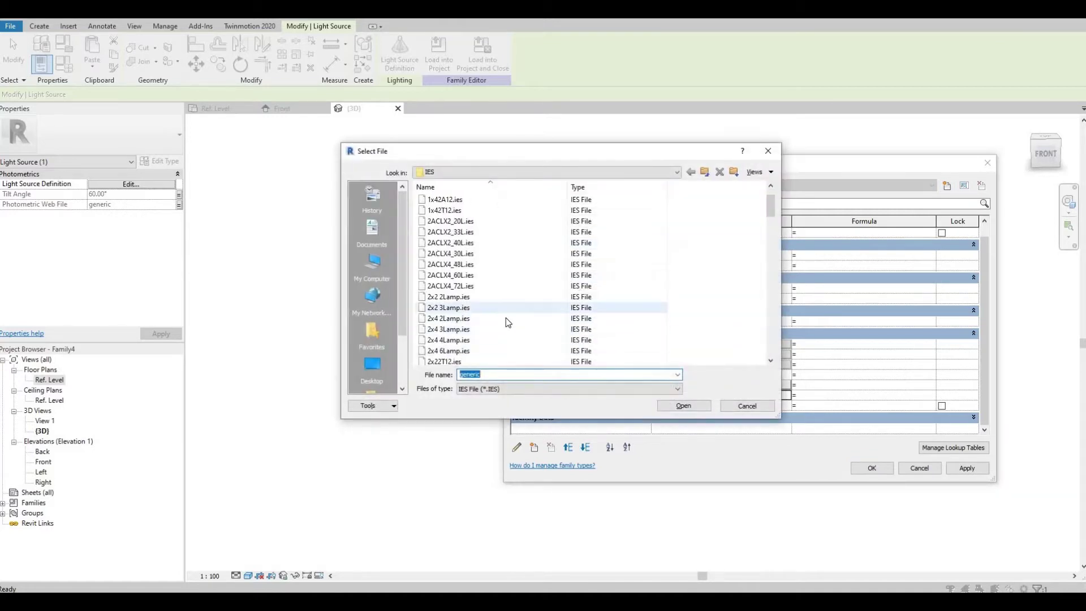
{"action": "left_click", "coordinate": [446, 318]}
{"action": "left_click", "coordinate": [691, 408]}
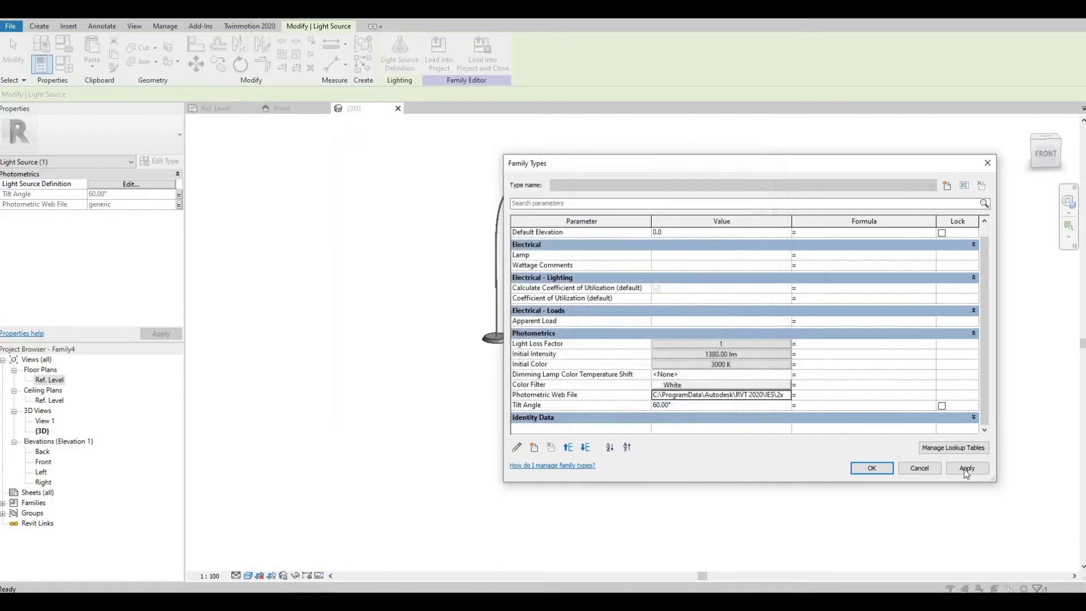
{"action": "left_click", "coordinate": [870, 468]}
{"action": "left_click", "coordinate": [568, 271]}
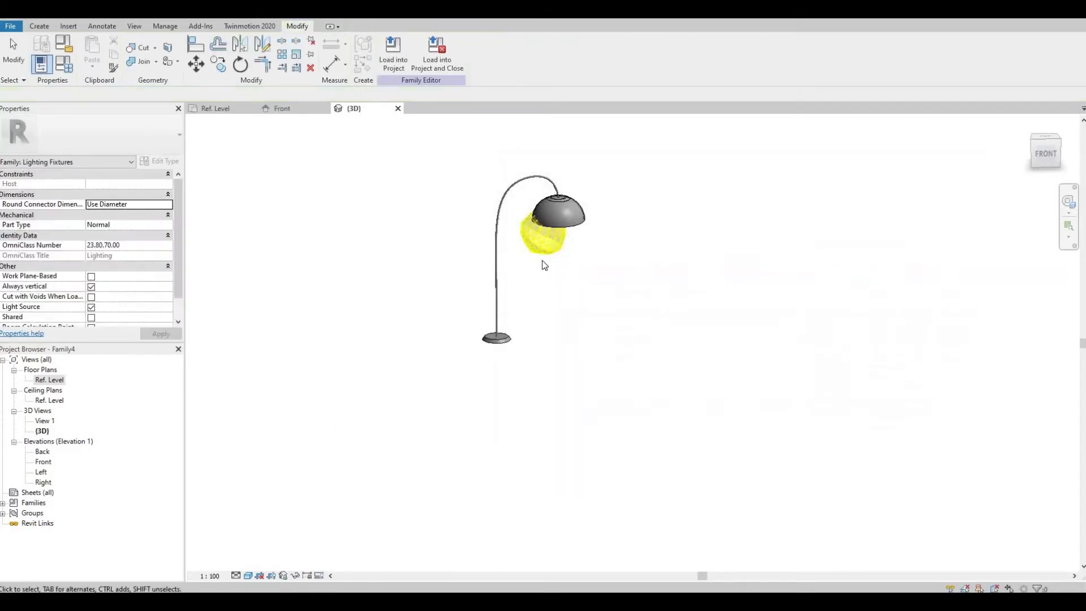
{"action": "scroll", "coordinate": [547, 263], "scroll_direction": "up", "scroll_amount": 2}
{"action": "left_click", "coordinate": [549, 261]}
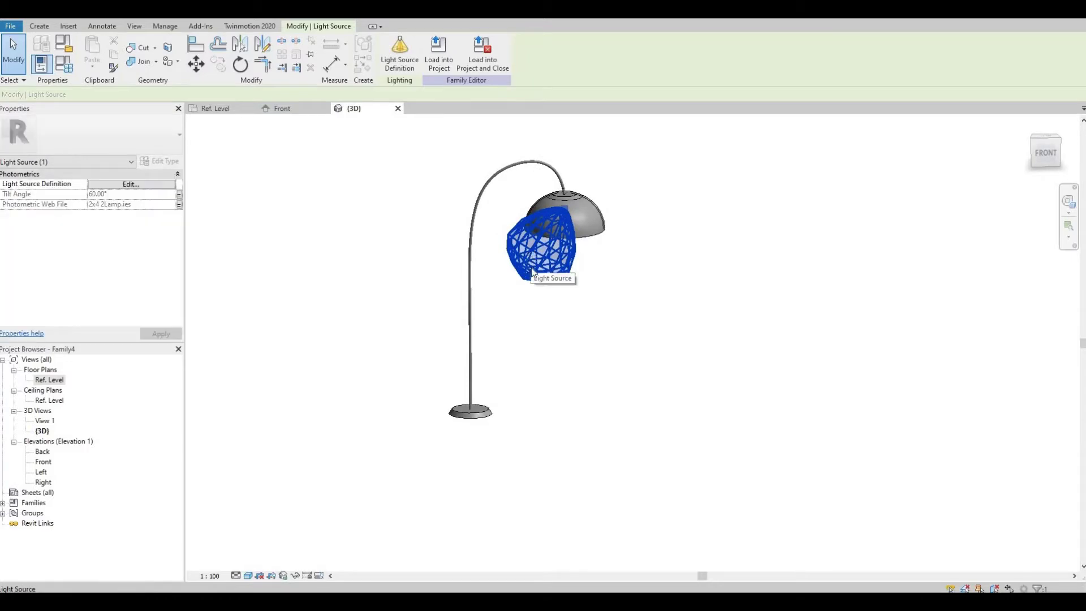
{"action": "key", "text": "Escape"}
Replace the light source's Photometric Web File with 2x42T12.ies in the family types.
{"action": "left_click", "coordinate": [537, 263]}
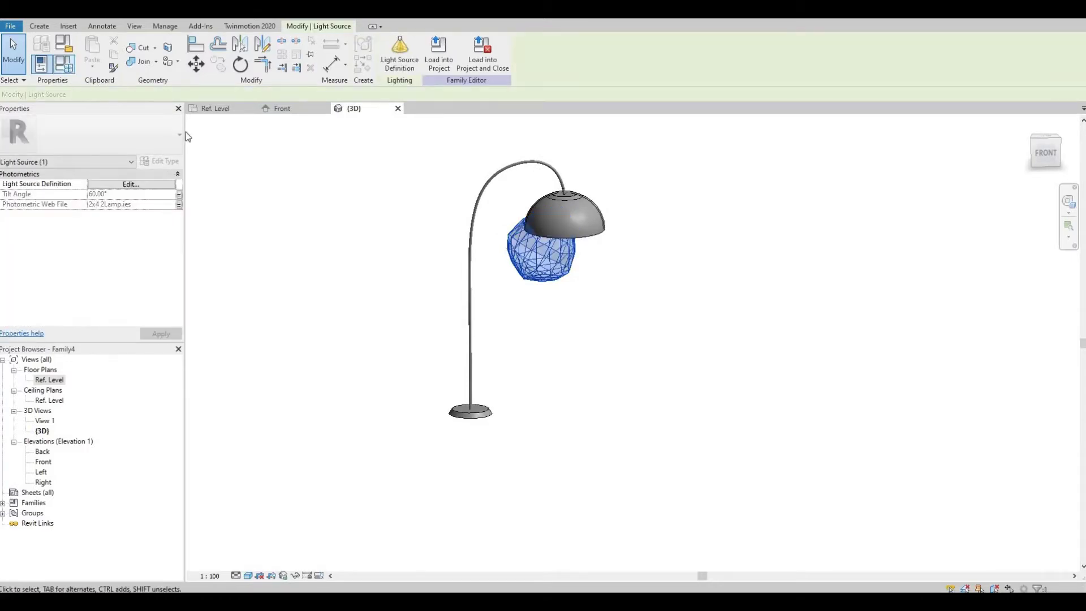
{"action": "key", "text": "f"}
{"action": "key", "text": "t"}
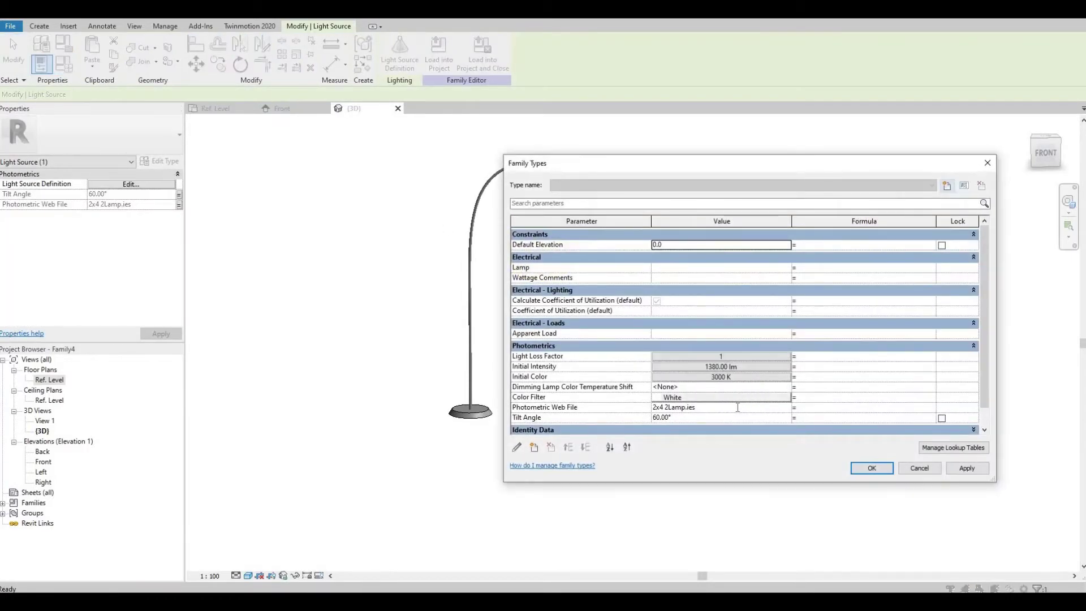
{"action": "left_click", "coordinate": [737, 407]}
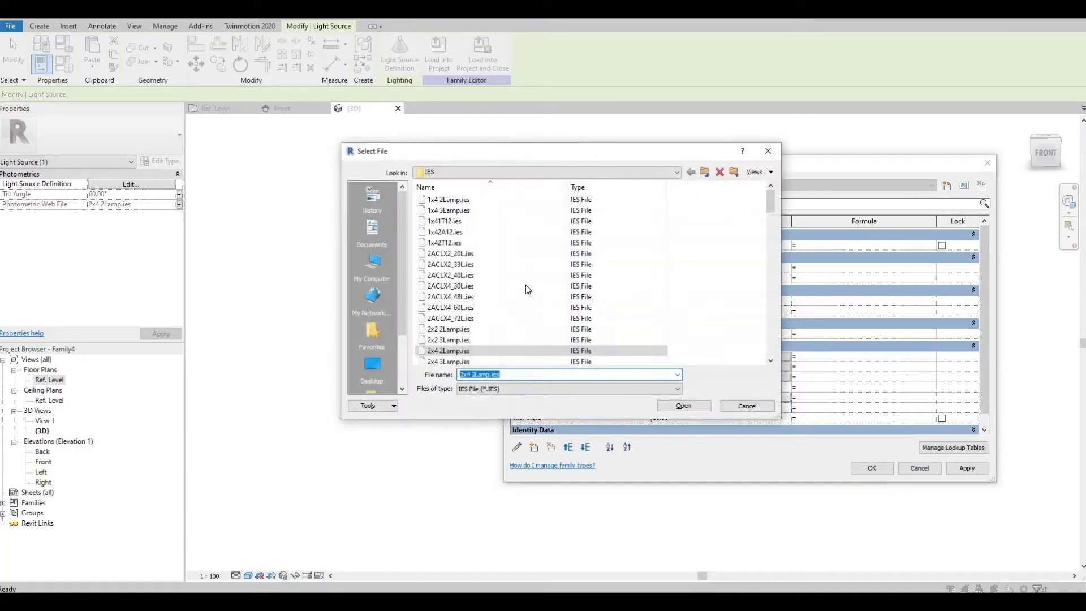
{"action": "left_click", "coordinate": [459, 232]}
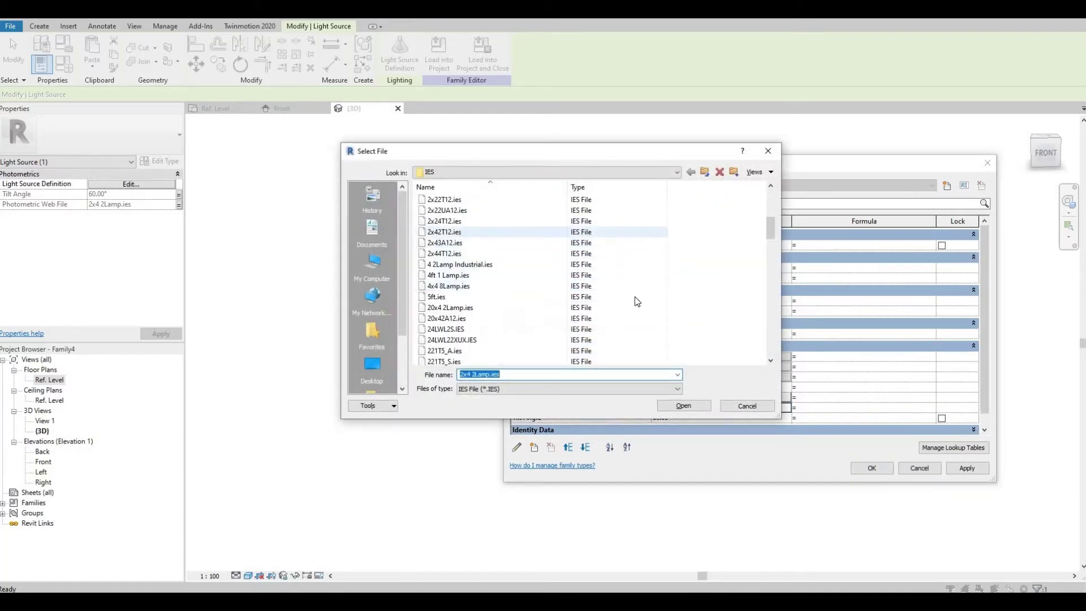
{"action": "key", "text": "Return"}
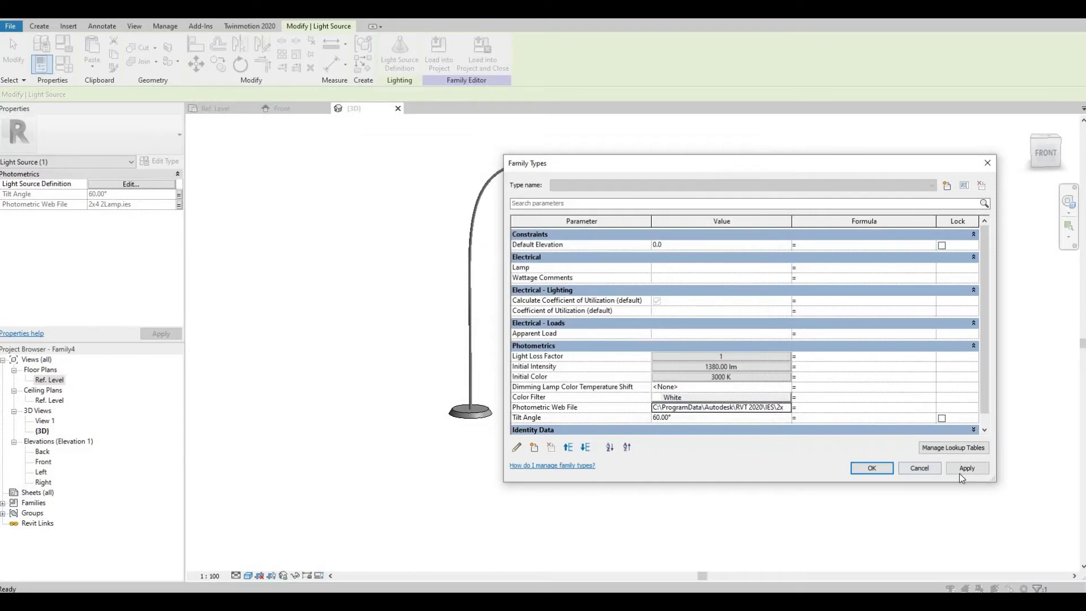
{"action": "left_click", "coordinate": [872, 468]}
{"action": "middle_click_drag", "start_coordinate": [551, 258], "coordinate": [548, 273]}
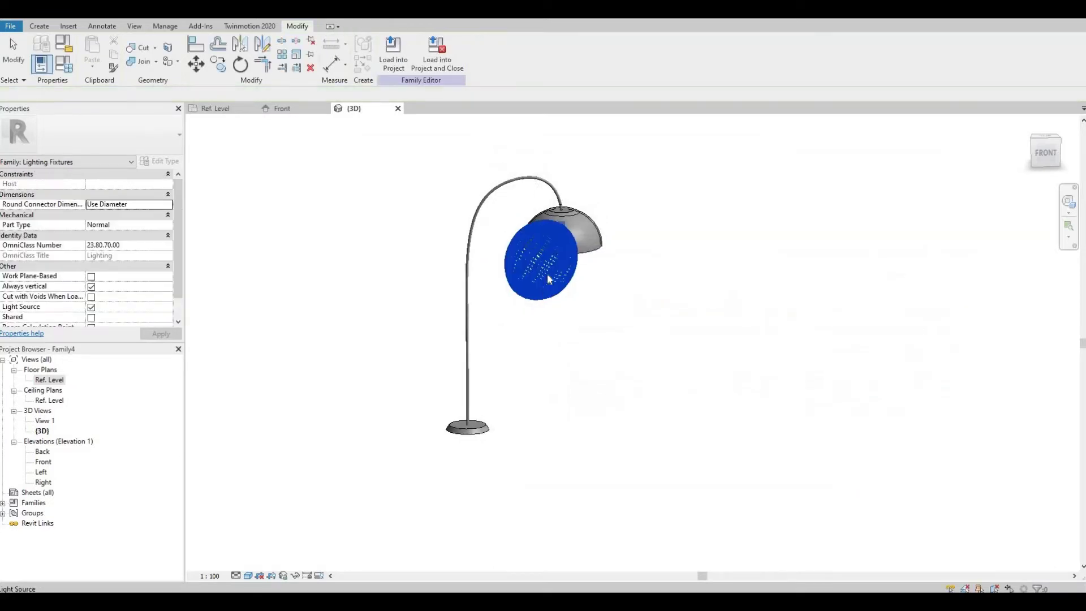
{"action": "scroll", "coordinate": [546, 271], "scroll_direction": "up", "scroll_amount": 1}
Change the light source definition to the hemispherical distribution, keeping the point emission shape.
{"action": "left_click", "coordinate": [491, 254]}
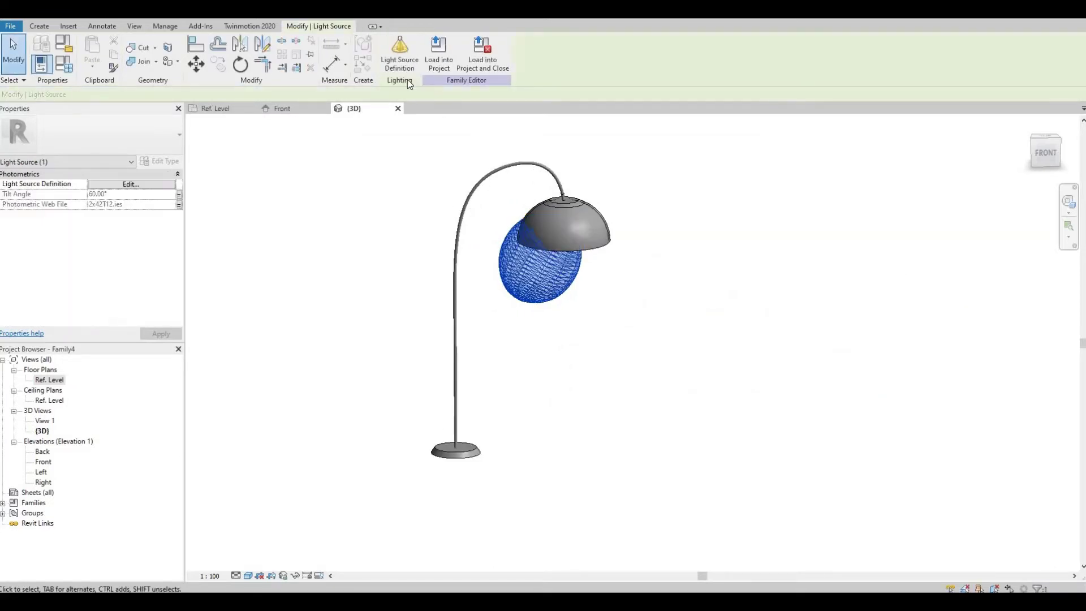
{"action": "left_click", "coordinate": [401, 57]}
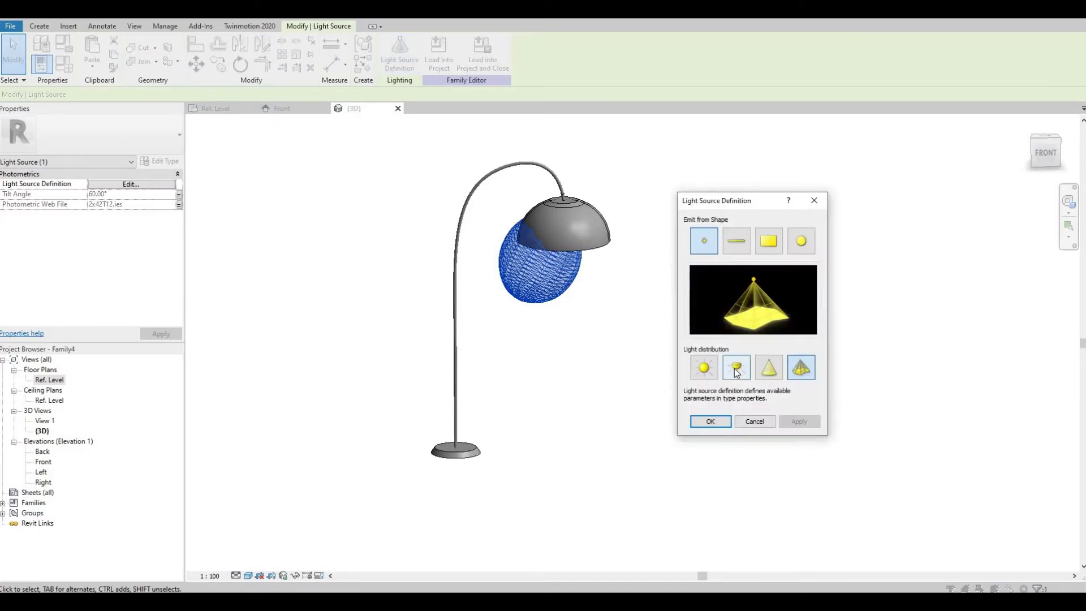
{"action": "left_click", "coordinate": [738, 372]}
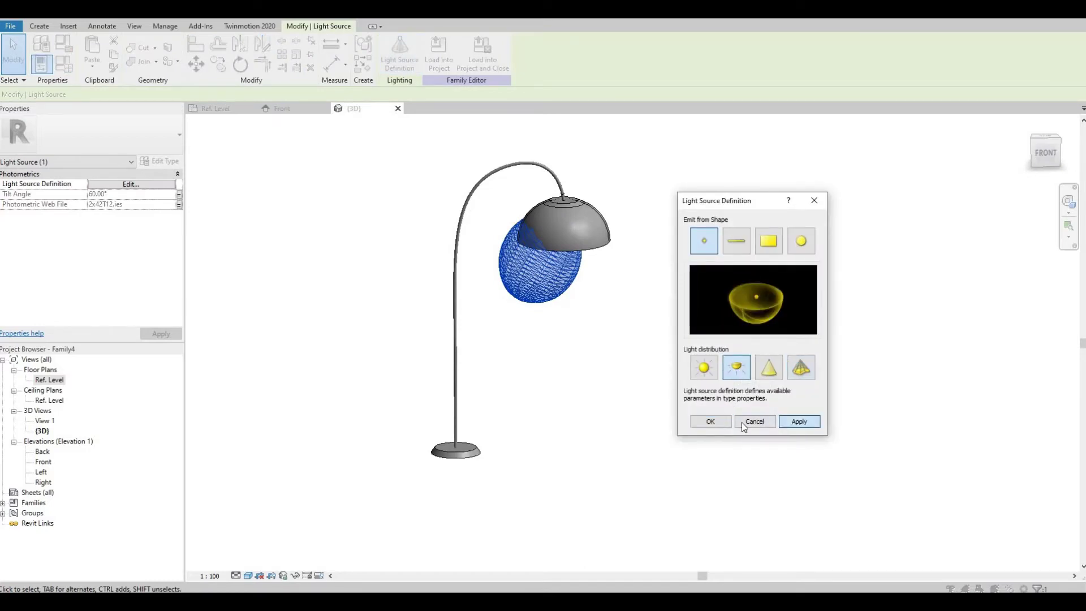
{"action": "left_click", "coordinate": [799, 421]}
{"action": "left_click", "coordinate": [720, 421]}
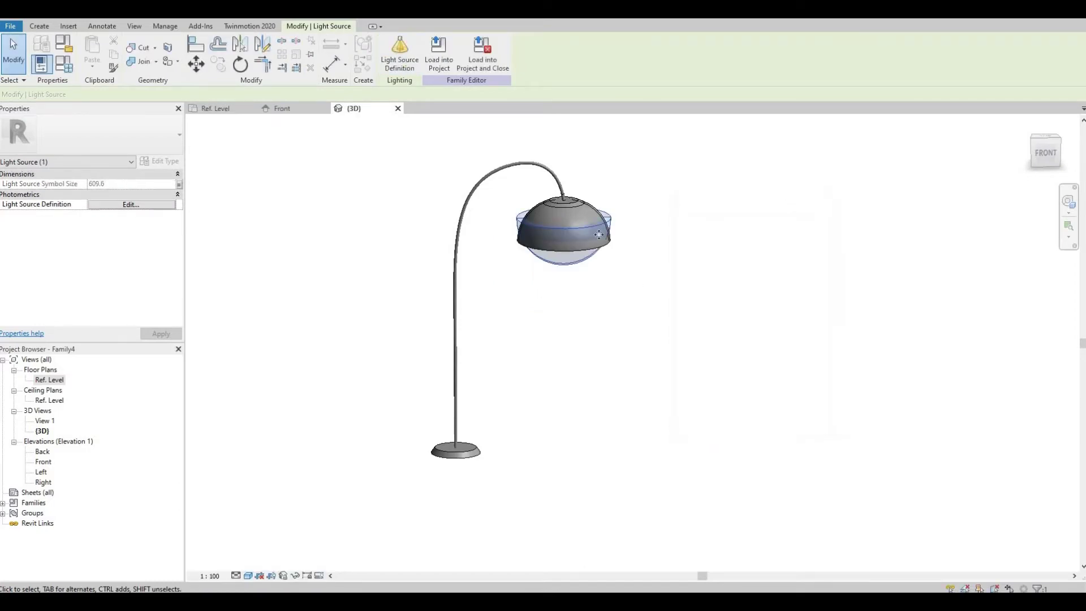
{"action": "middle_click_drag", "start_coordinate": [546, 270], "coordinate": [636, 340], "text": "shift"}
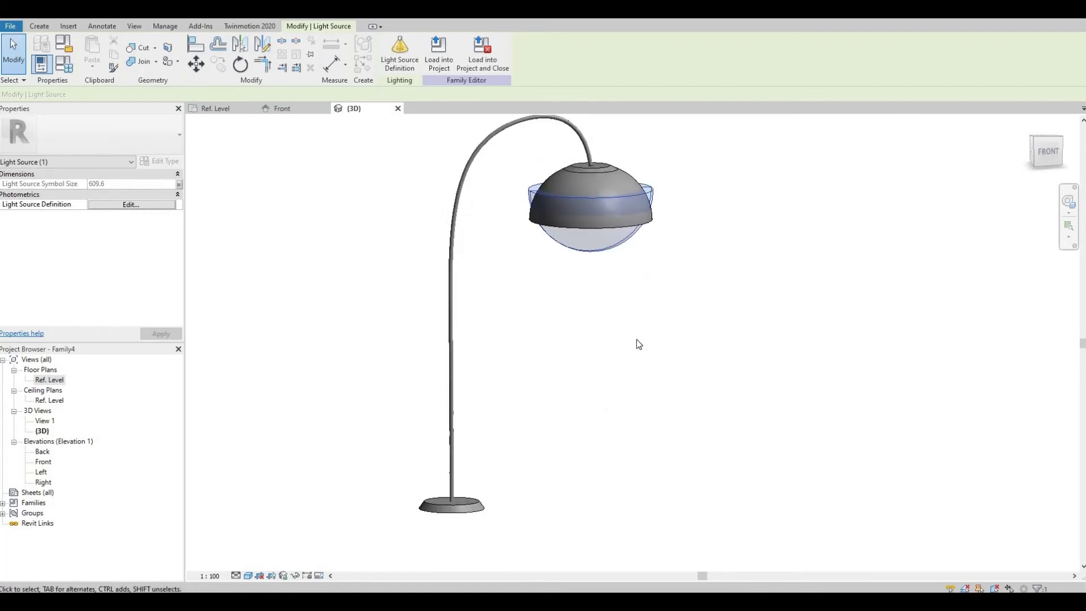